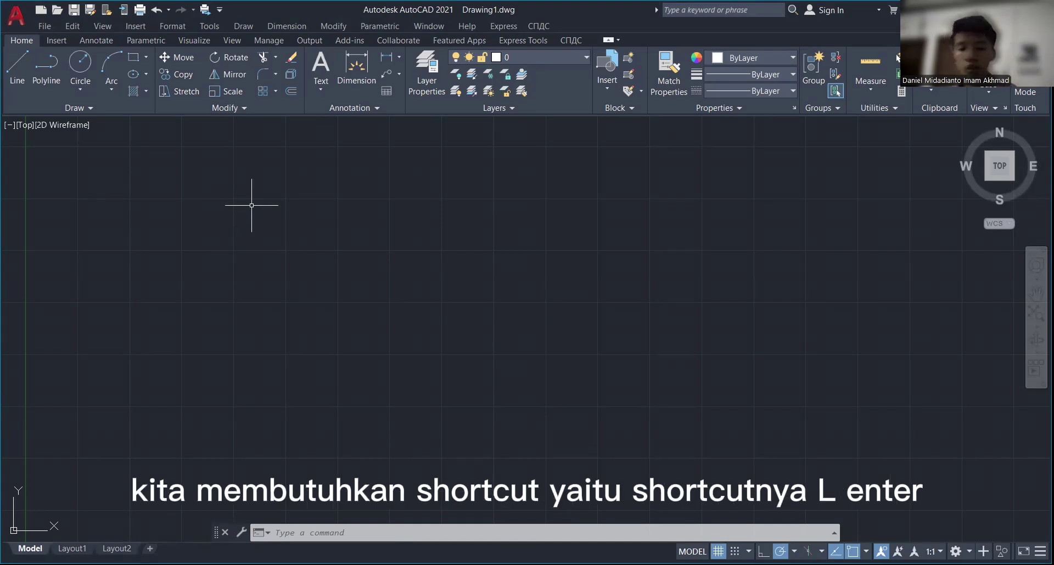
Draw a horizontal line 100 units long, running right from a point near the upper edge of the drawing area
{"action": "type", "text": "l"}
{"action": "key", "text": "Return"}
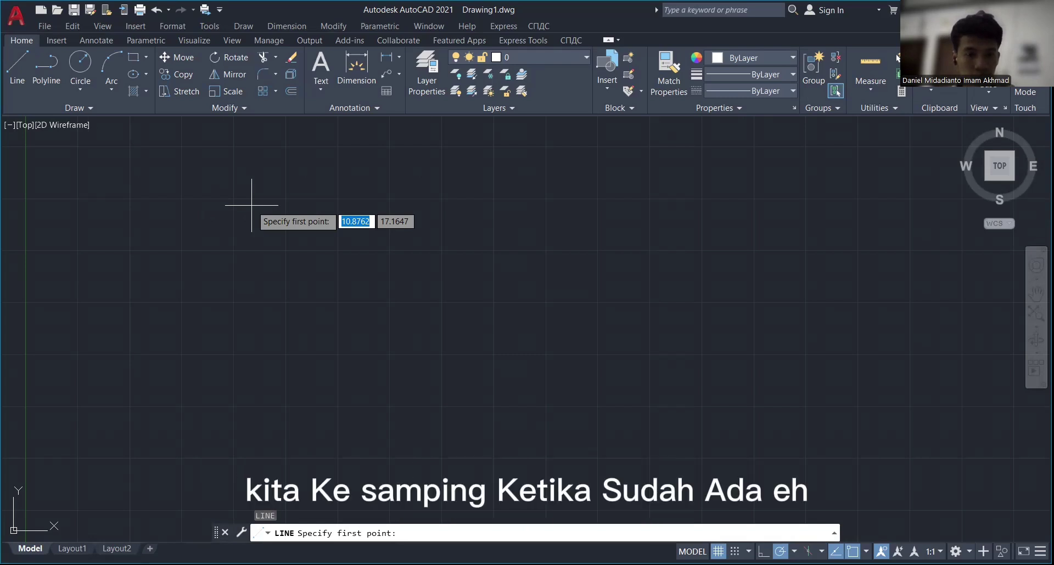
{"action": "double_click", "coordinate": [232, 194]}
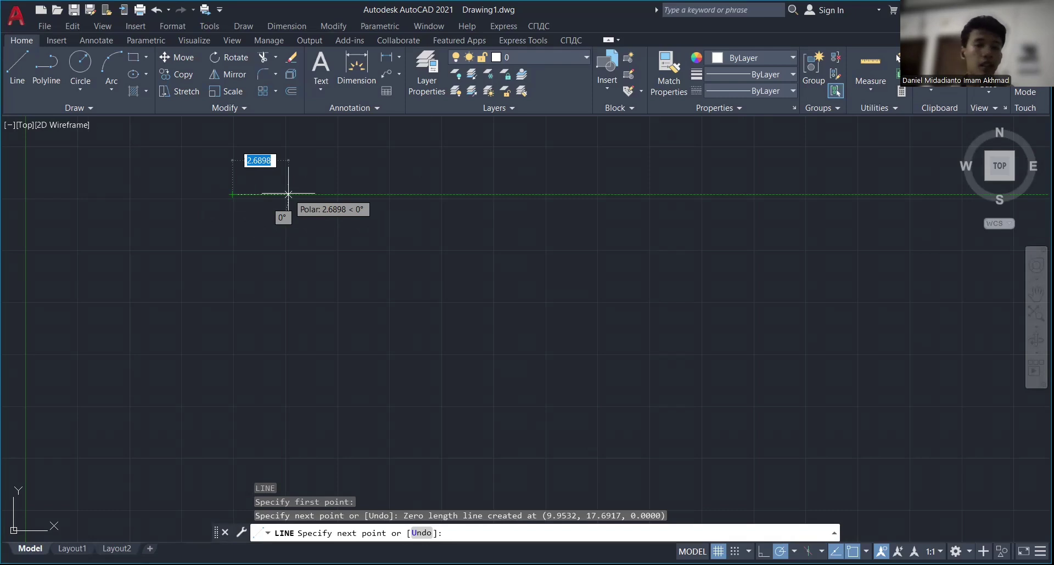
{"action": "type", "text": "100"}
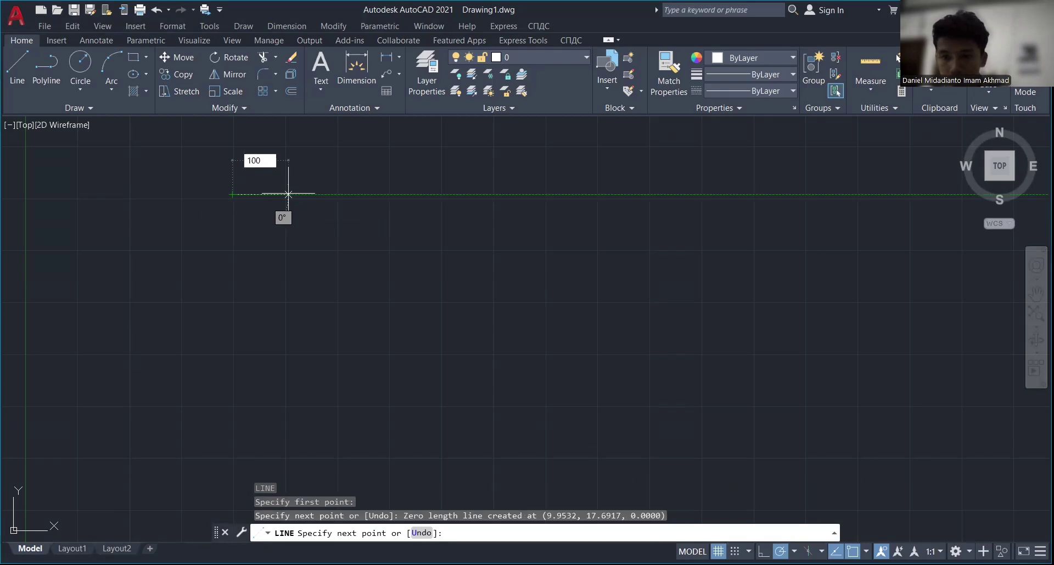
{"action": "key", "text": "Return"}
{"action": "key", "text": "Return"}
{"action": "scroll", "coordinate": [375, 261], "scroll_direction": "down", "scroll_amount": 5}
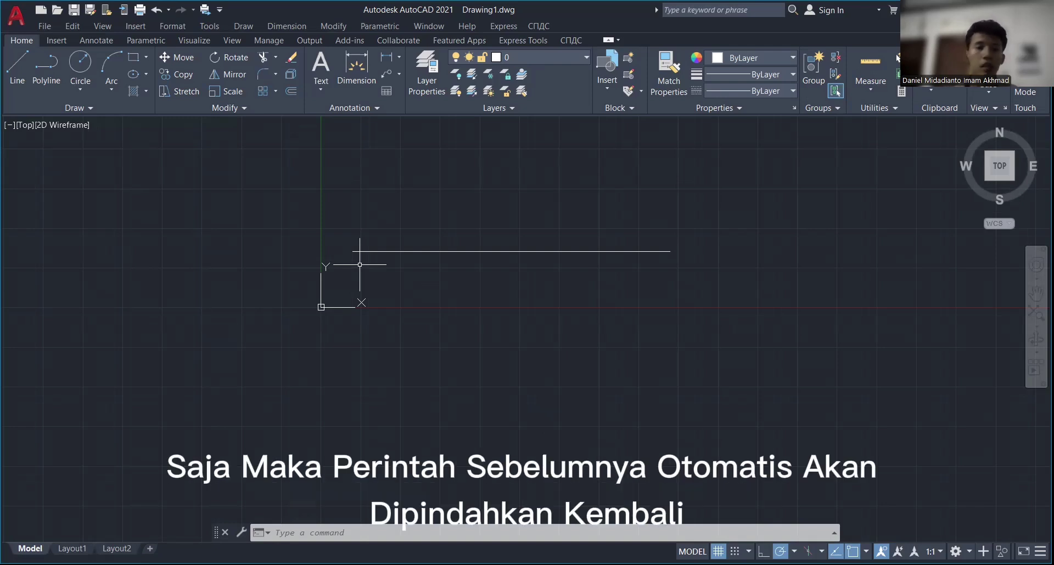
Draw a 200-unit horizontal line below the first line, starting directly under its left endpoint
{"action": "key", "text": "Return"}
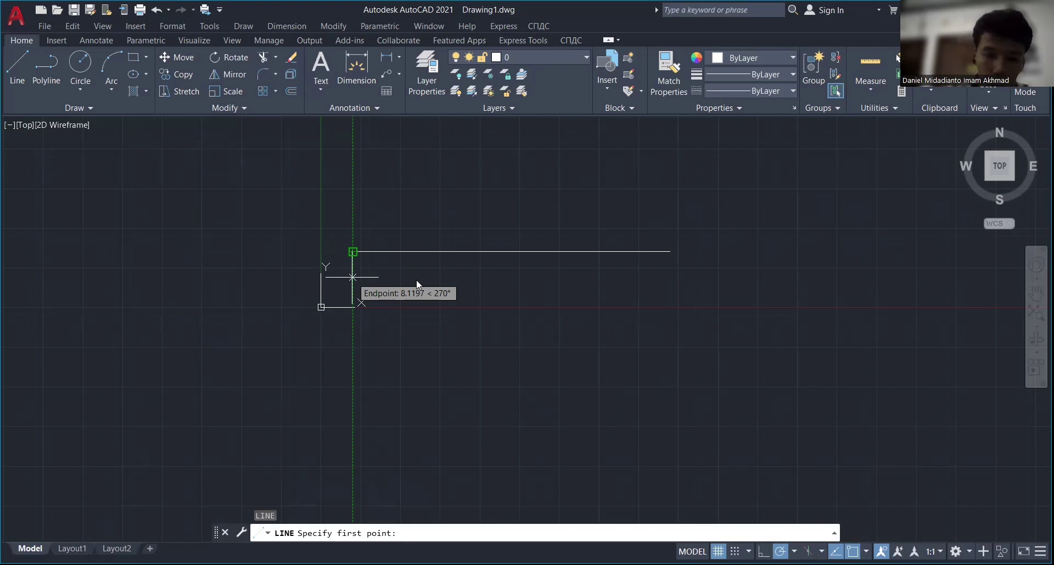
{"action": "left_click", "coordinate": [353, 285]}
{"action": "type", "text": "200"}
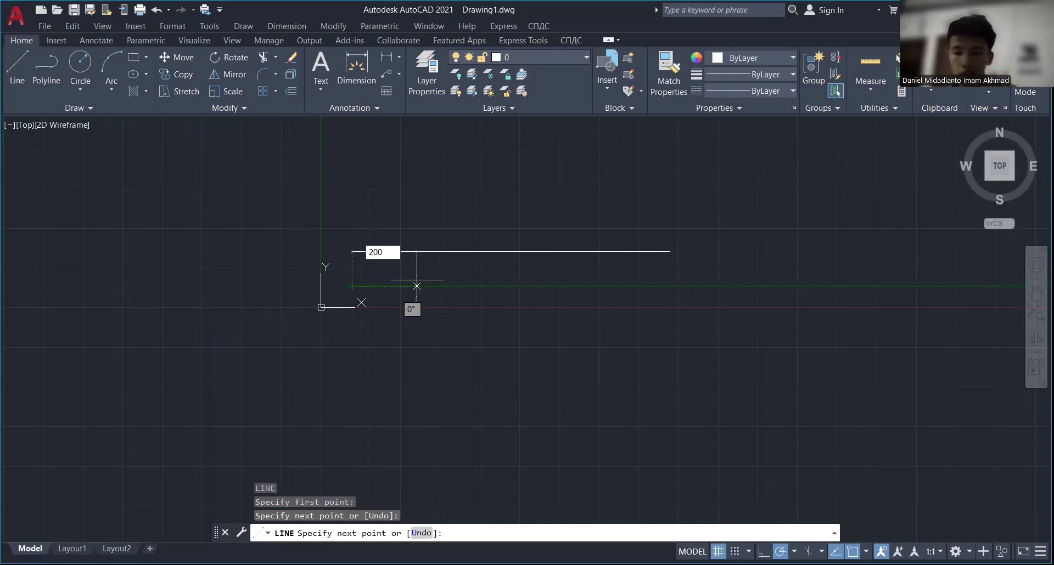
{"action": "key", "text": "Return"}
{"action": "key", "text": "Return"}
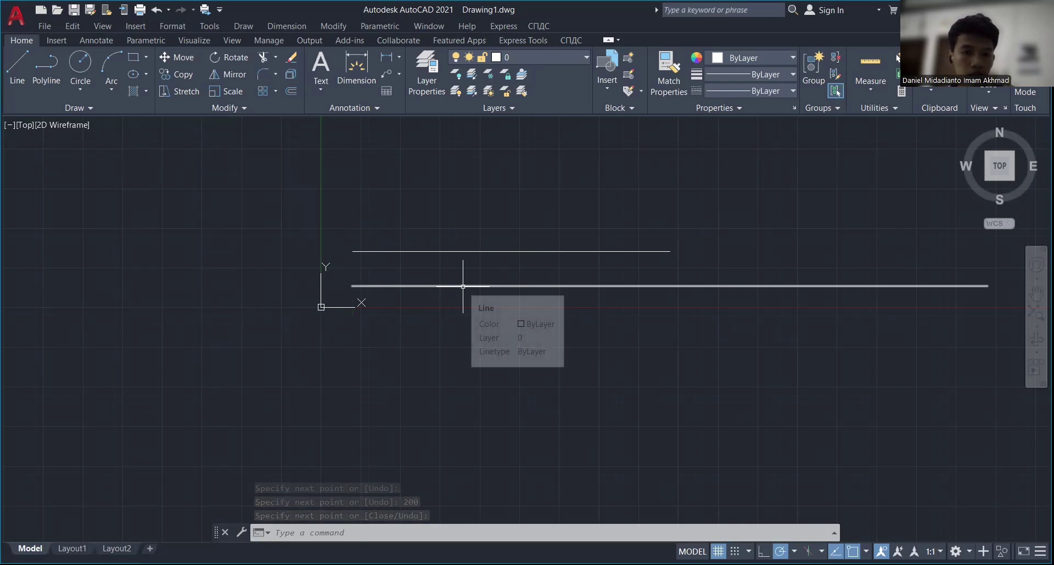
Draw a third horizontal line 300 units long below the 200-unit line, with its start aligned to the others
{"action": "key", "text": "Return"}
{"action": "left_click", "coordinate": [352, 327]}
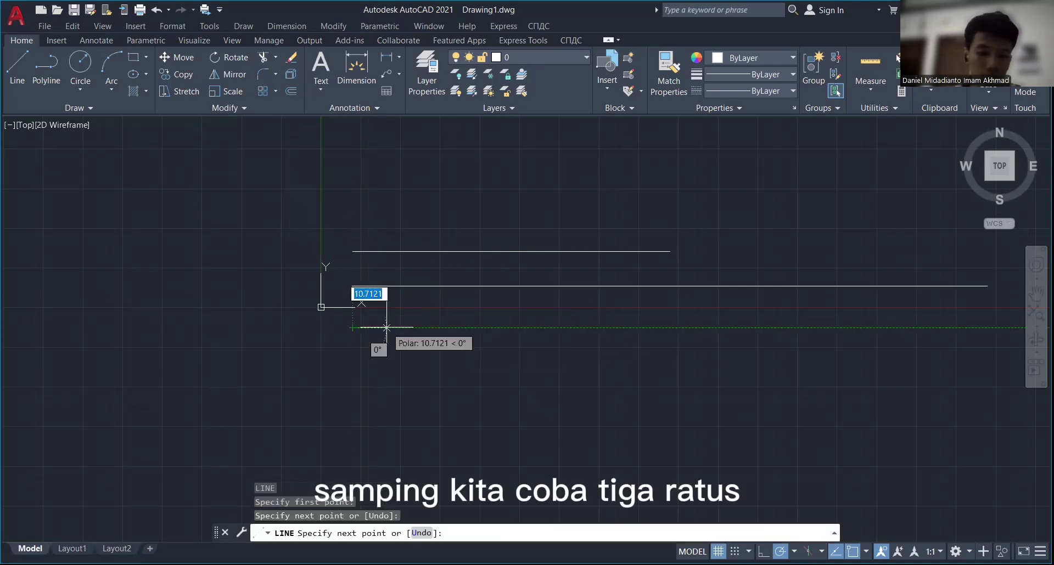
{"action": "type", "text": "300"}
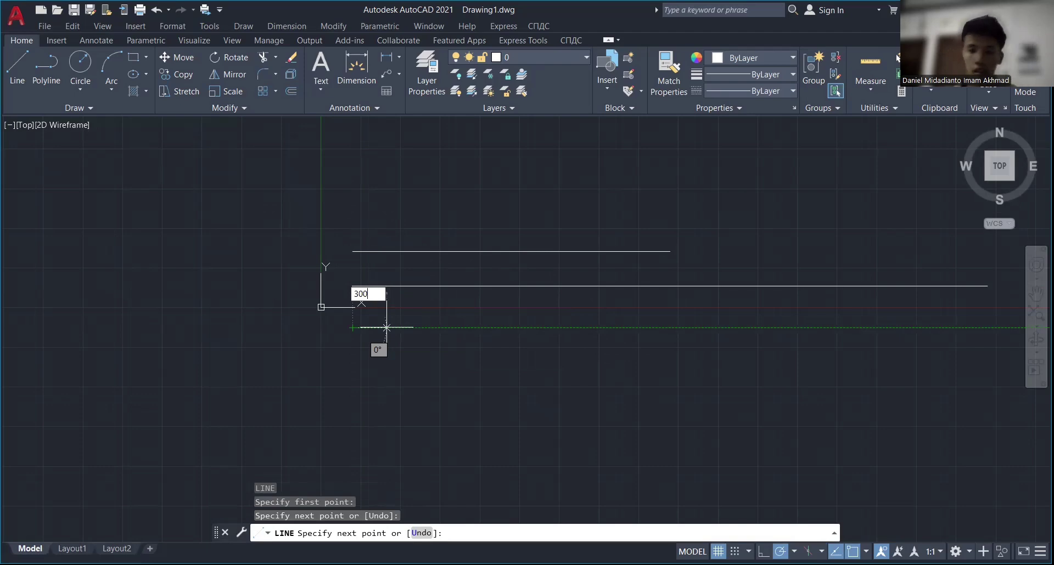
{"action": "key", "text": "Return"}
{"action": "key", "text": "Return"}
{"action": "scroll", "coordinate": [274, 324], "scroll_direction": "down", "scroll_amount": 3}
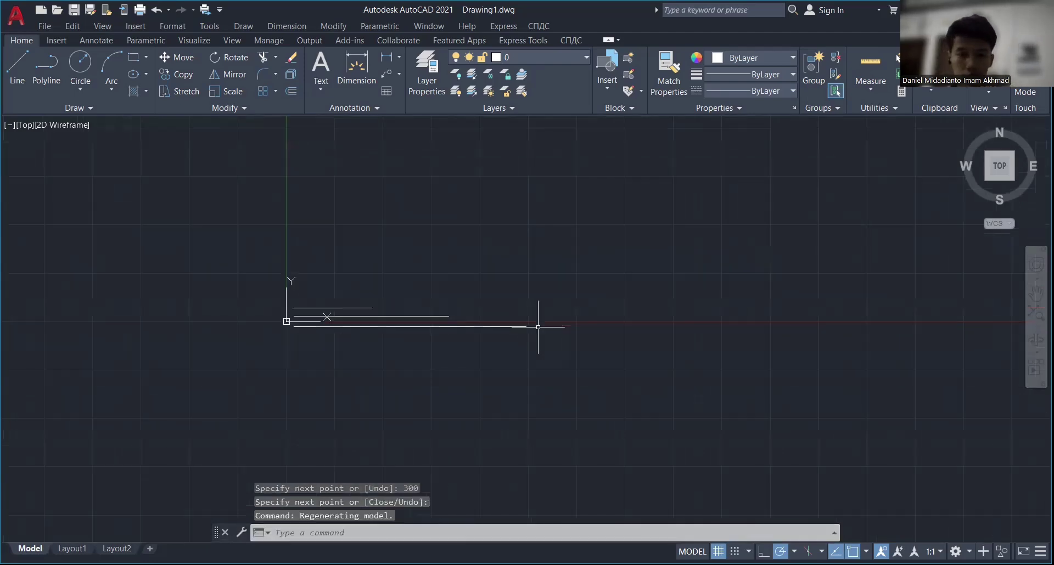
Draw a square with 100-unit sides beside the right end of the 300-unit line, finishing it with the Close option
{"action": "scroll", "coordinate": [537, 325], "scroll_direction": "up", "scroll_amount": 1}
{"action": "middle_click_drag", "start_coordinate": [583, 289], "coordinate": [549, 305]}
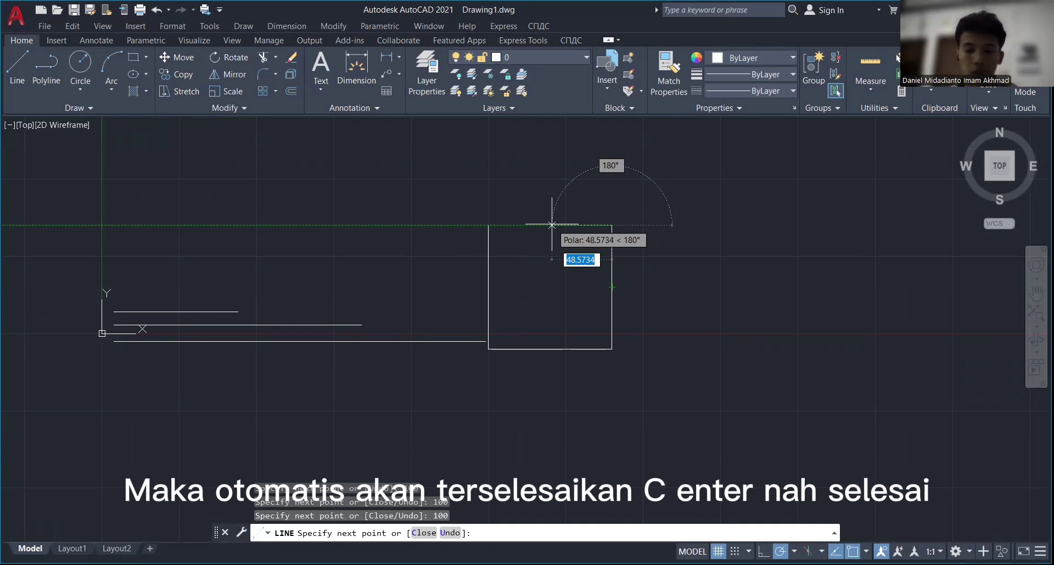
{"action": "type", "text": "c"}
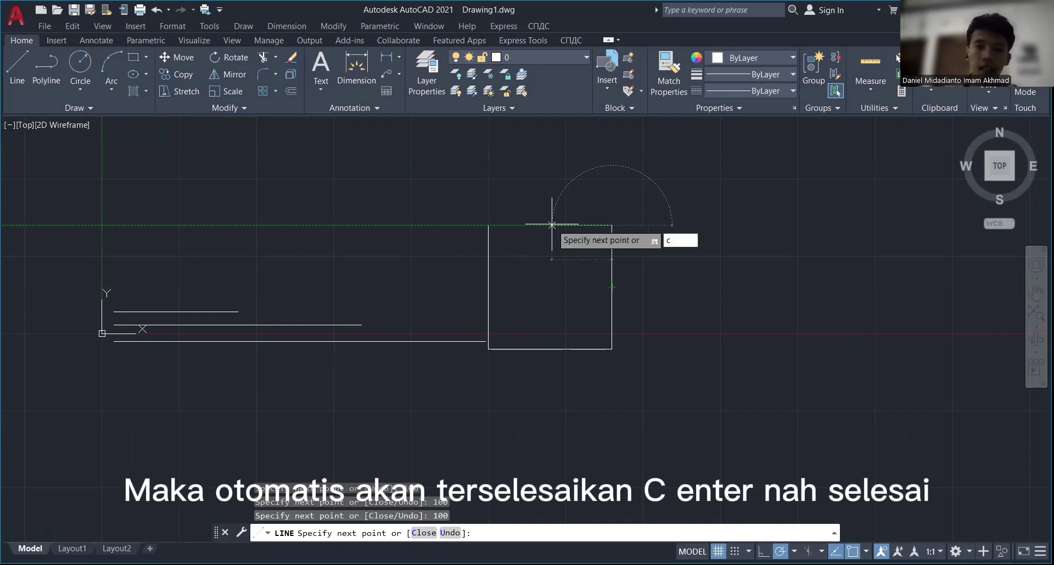
{"action": "key", "text": "Return"}
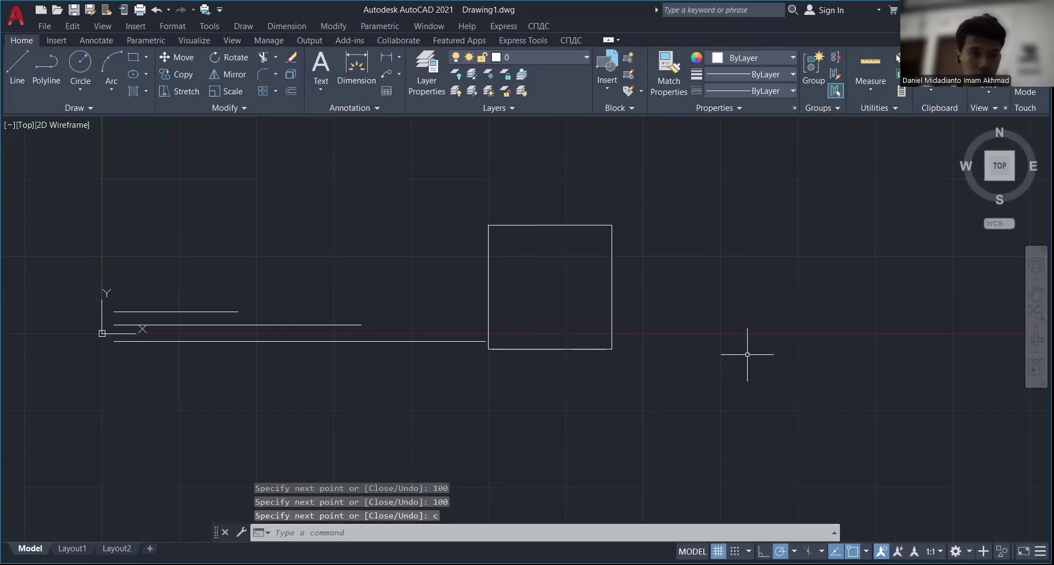
Draw an irregular closed shape as one continuous freehand polyline in the empty area above the square
{"action": "middle_click_drag", "start_coordinate": [748, 353], "coordinate": [641, 396]}
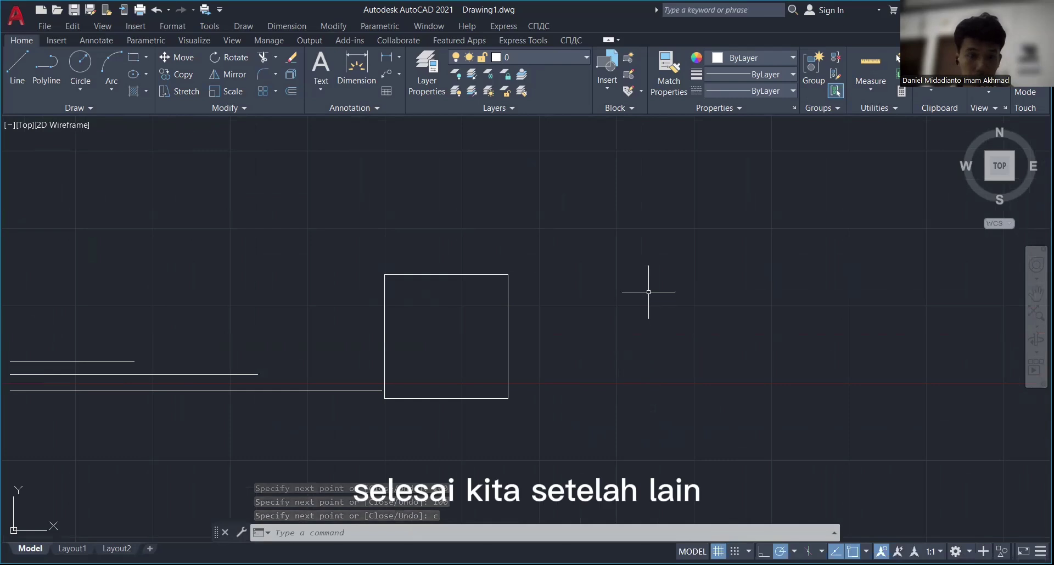
{"action": "middle_click_drag", "start_coordinate": [647, 278], "coordinate": [595, 402]}
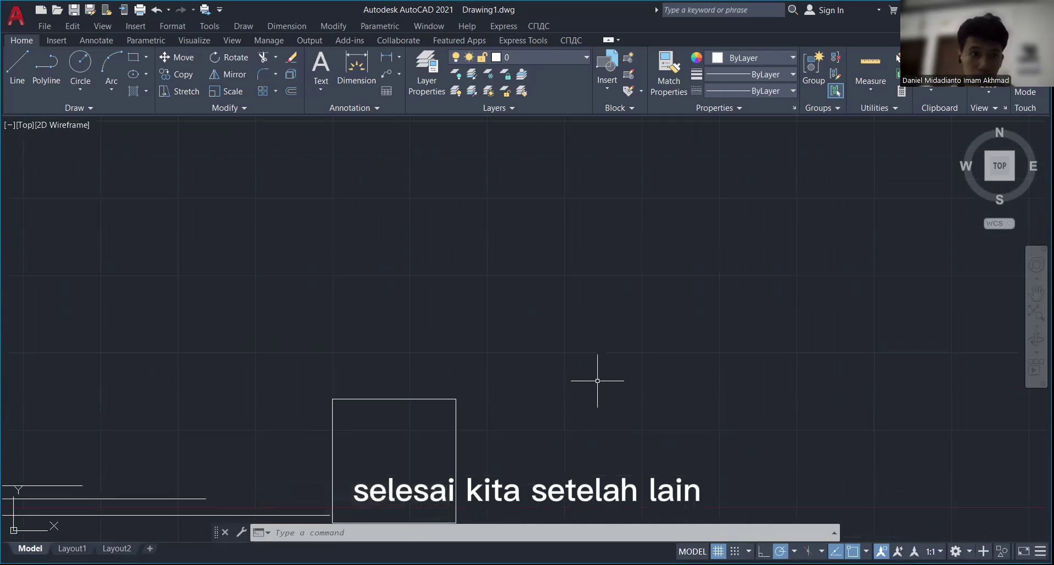
{"action": "scroll", "coordinate": [598, 376], "scroll_direction": "down", "scroll_amount": 3}
{"action": "middle_click_drag", "start_coordinate": [626, 344], "coordinate": [545, 369]}
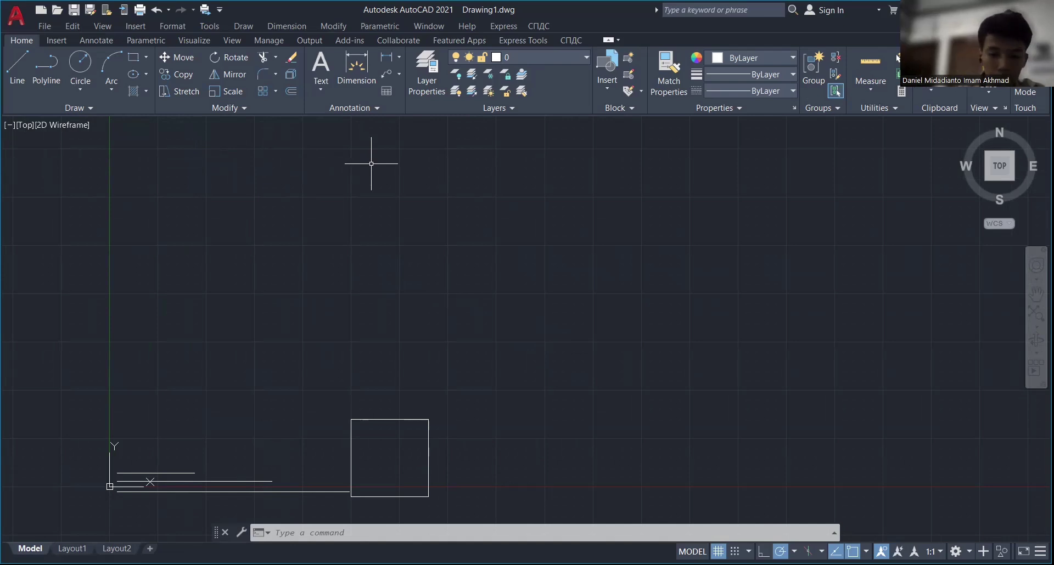
{"action": "type", "text": "PO"}
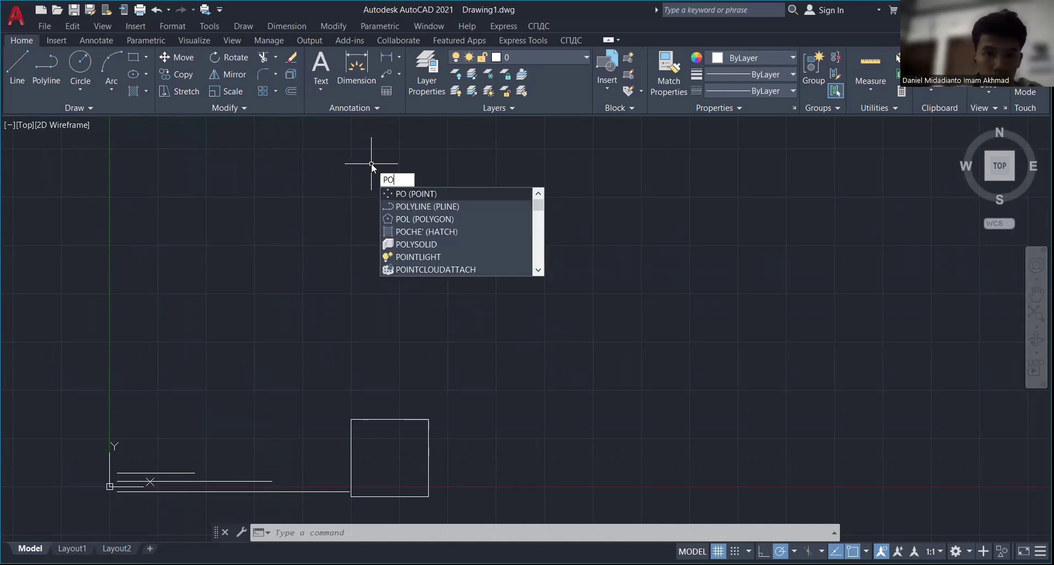
{"action": "type", "text": "L"}
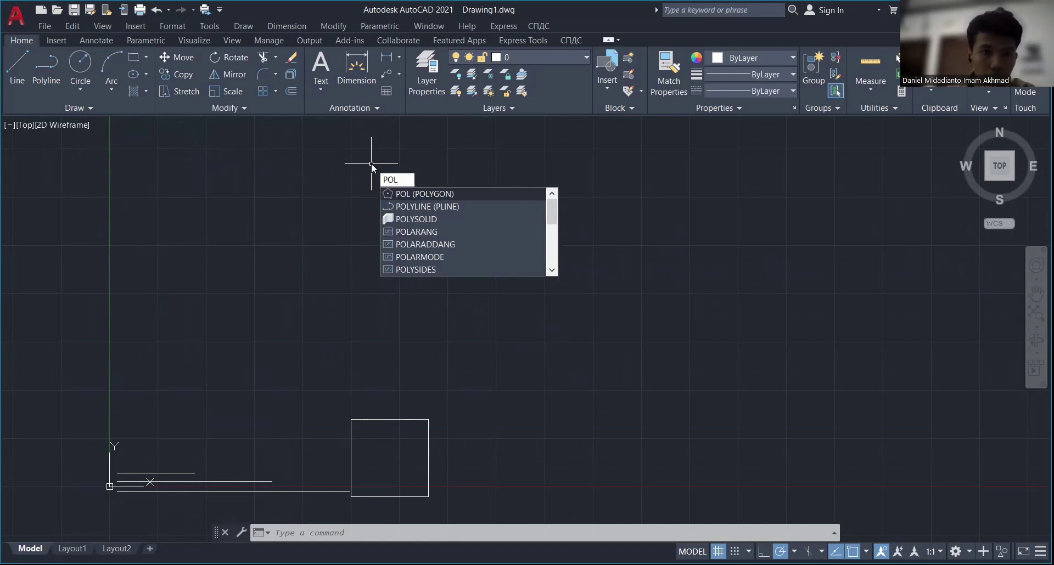
{"action": "key", "text": "BackSpace"}
{"action": "key", "text": "BackSpace"}
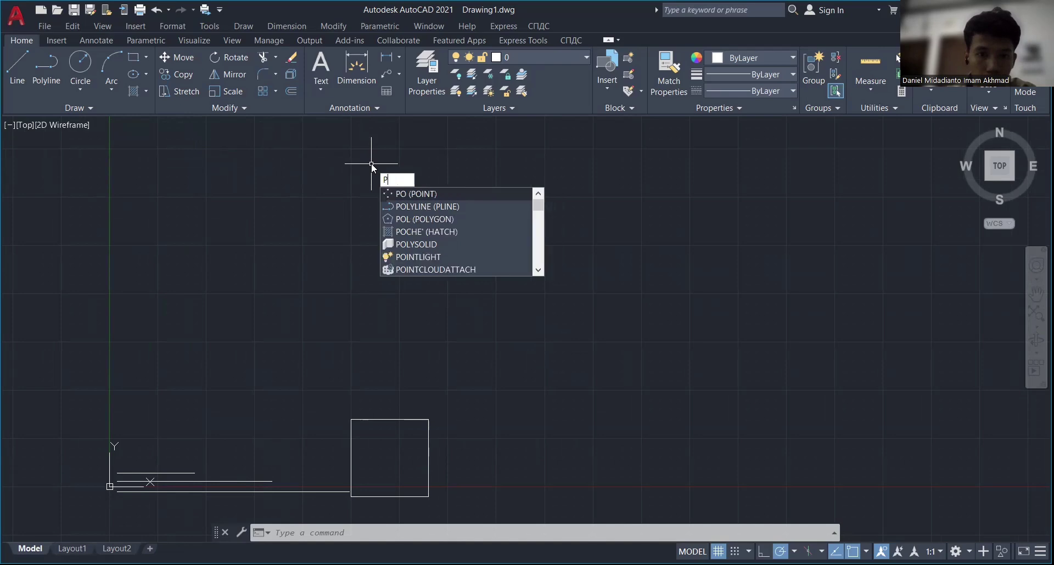
{"action": "type", "text": "L"}
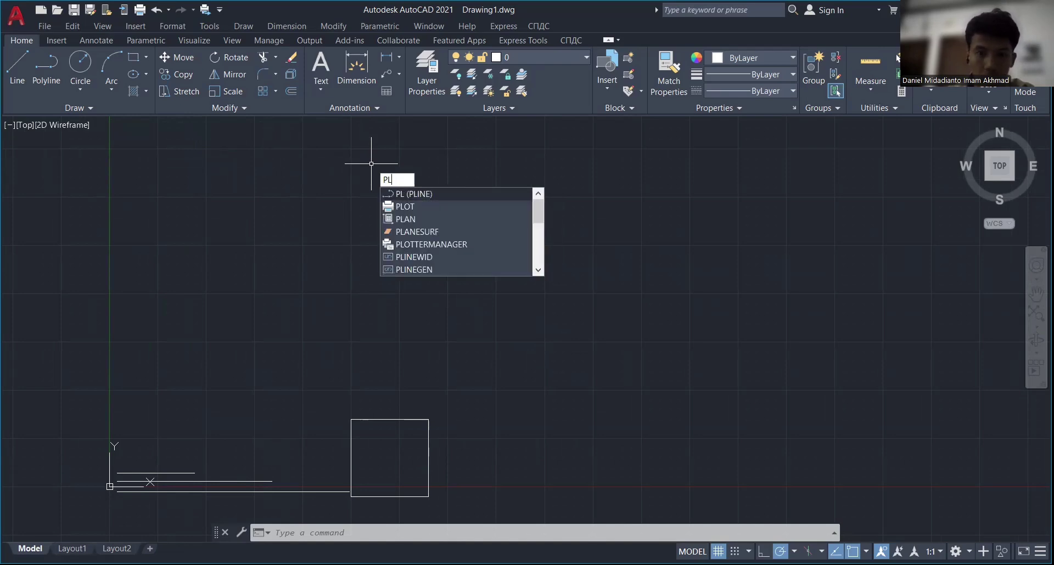
{"action": "key", "text": "Return"}
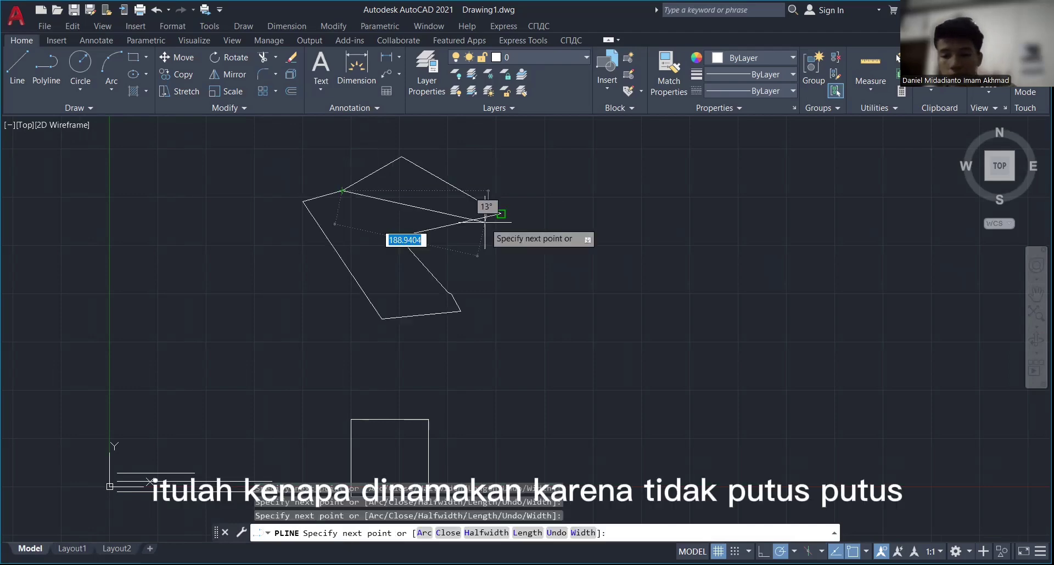
{"action": "key", "text": "Return"}
Draw two separate three-point arcs to the right of the irregular polyline, an upward-bulging one above a downward-bulging one
{"action": "mouse_move", "coordinate": [518, 223]}
{"action": "middle_mouse_down"}
{"action": "mouse_move", "coordinate": [489, 238]}
{"action": "mouse_move", "coordinate": [409, 230]}
{"action": "middle_mouse_up"}
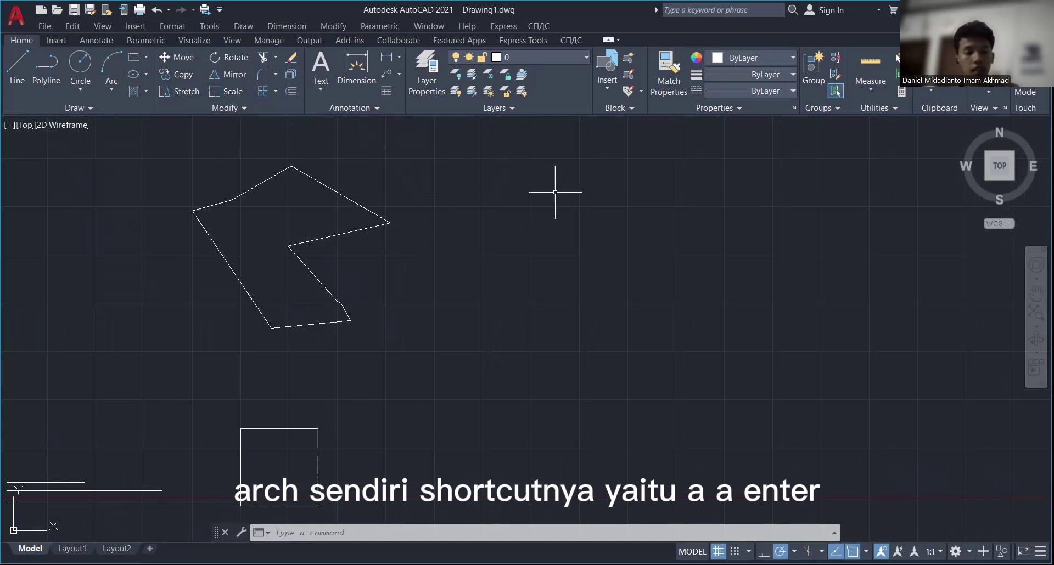
{"action": "type", "text": "A"}
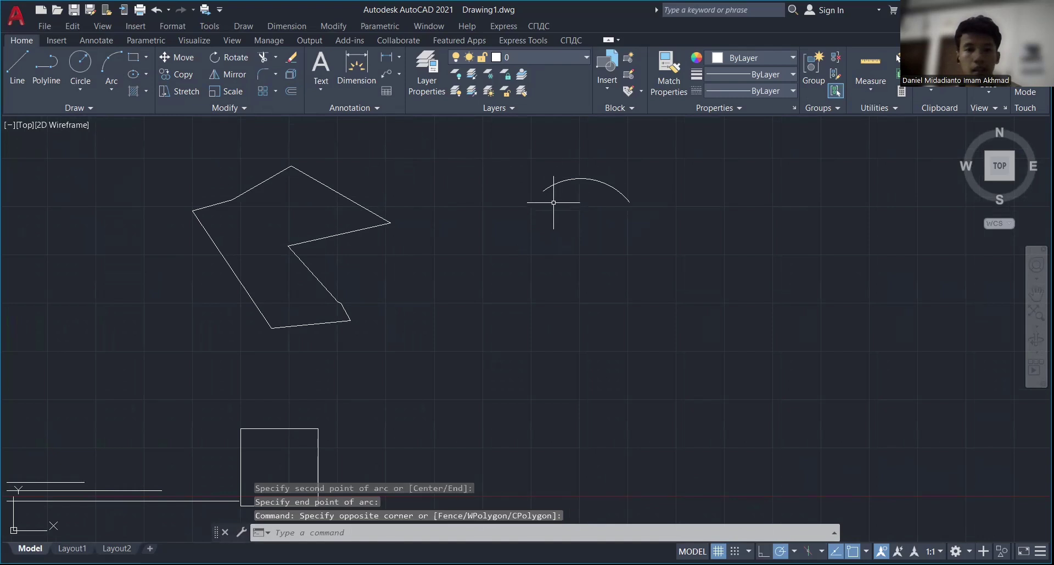
{"action": "type", "text": "A"}
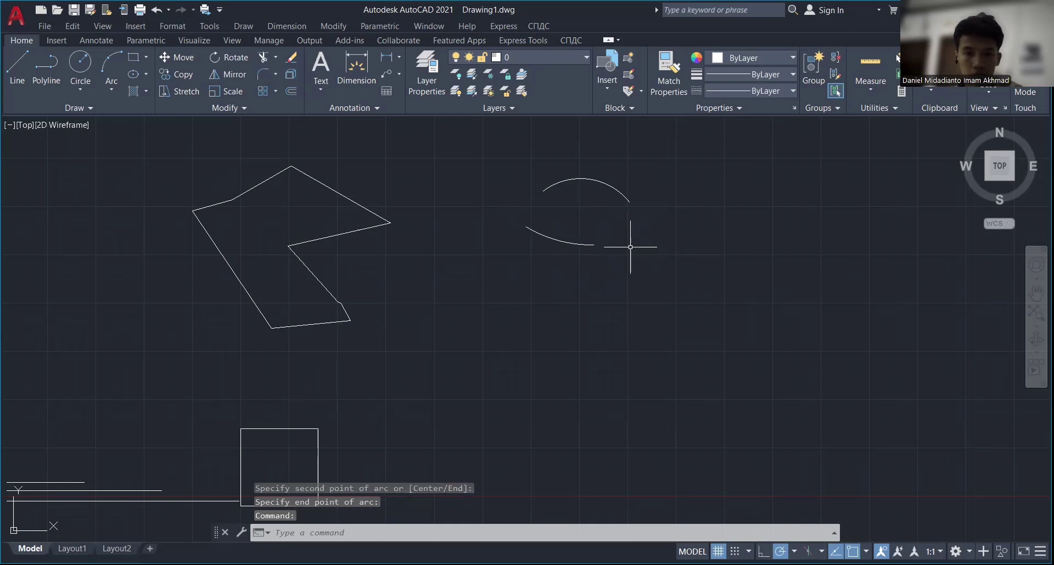
{"action": "left_click", "coordinate": [627, 249]}
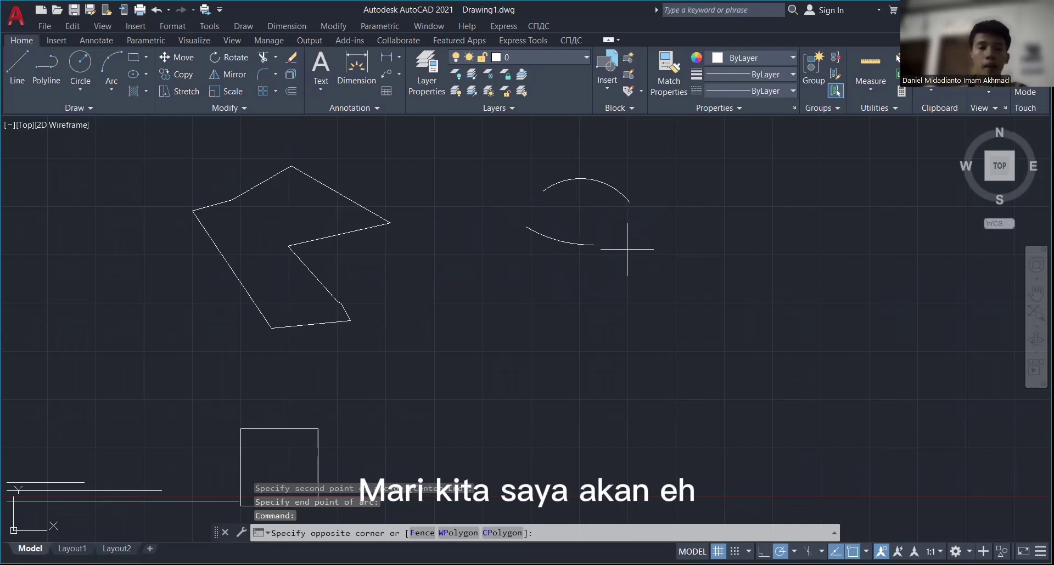
{"action": "left_click", "coordinate": [633, 267]}
{"action": "left_click", "coordinate": [633, 266]}
{"action": "left_click", "coordinate": [633, 266]}
{"action": "left_click", "coordinate": [634, 267]}
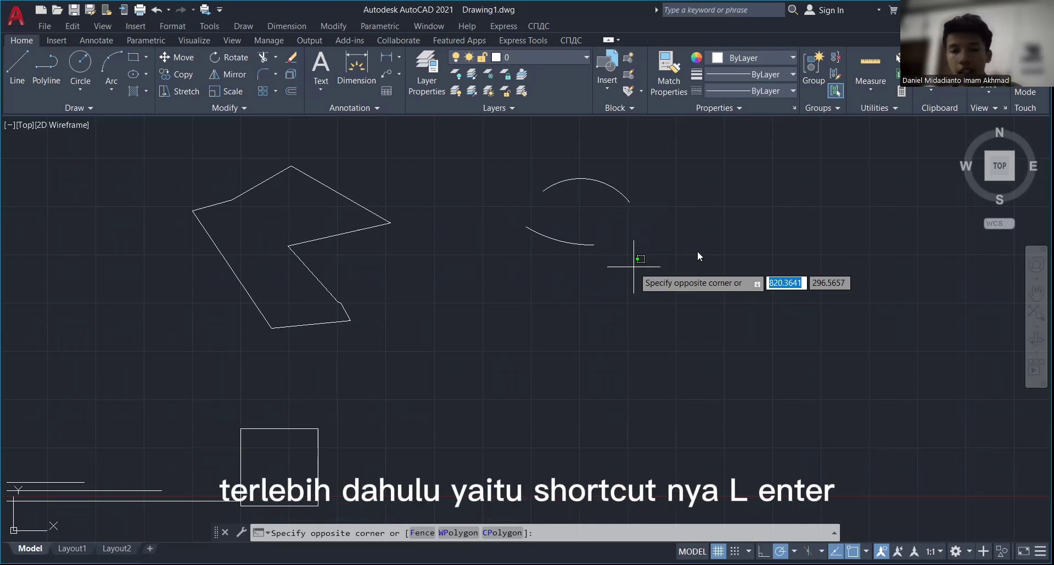
Draw a 100-unit horizontal line right of the arcs and continue from its right endpoint with a 50-unit polyline arc curving downward
{"action": "type", "text": "l"}
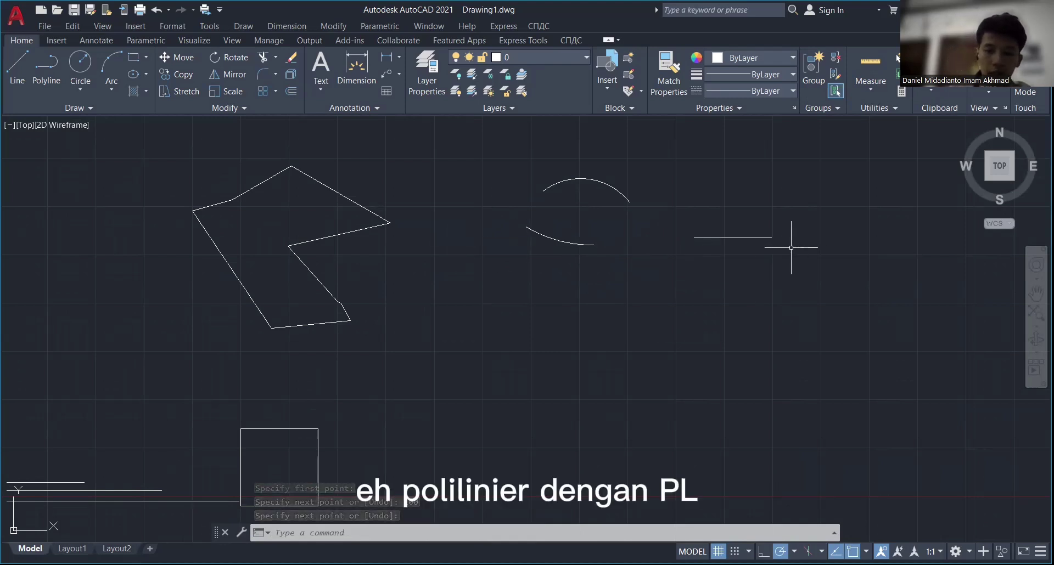
{"action": "type", "text": "PL"}
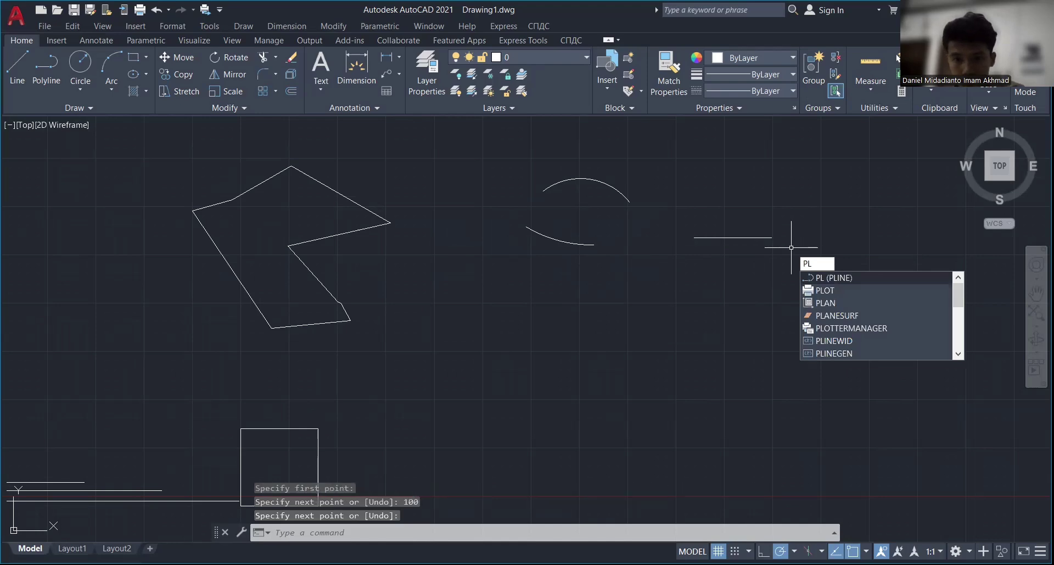
{"action": "key", "text": "Return"}
{"action": "left_click", "coordinate": [771, 237]}
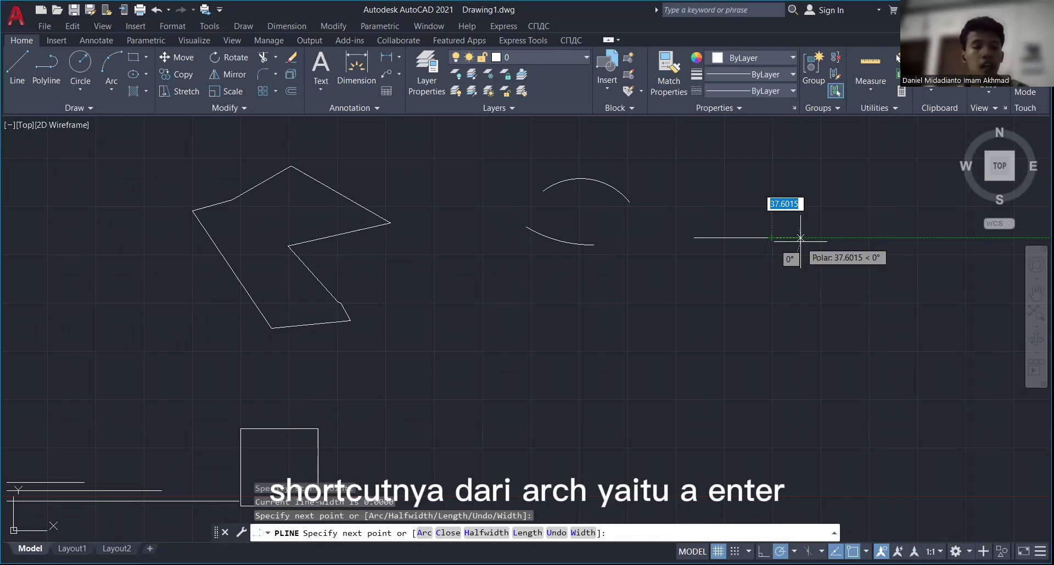
{"action": "type", "text": "a"}
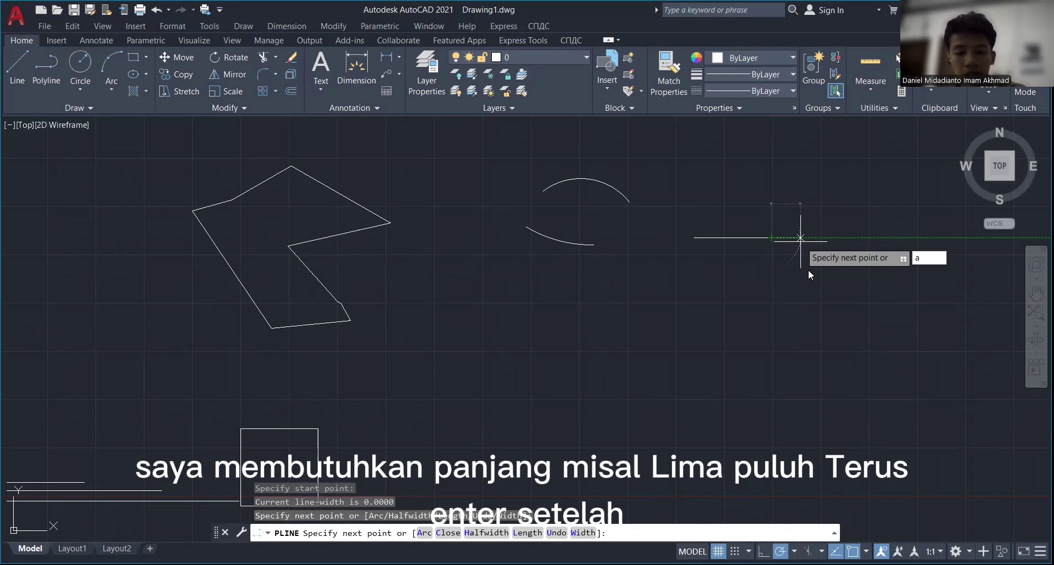
{"action": "key", "text": "Return"}
{"action": "type", "text": "5"}
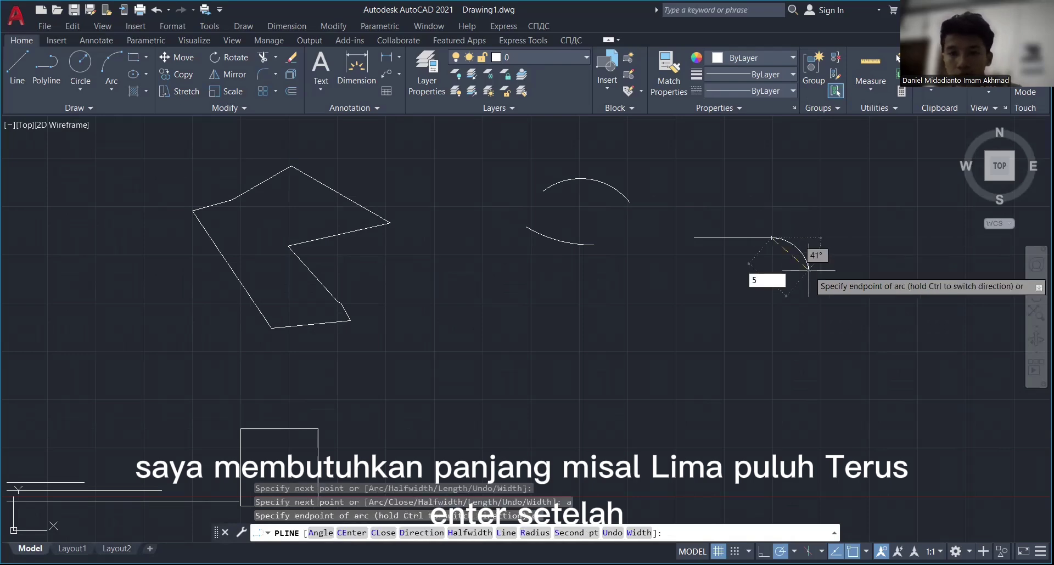
{"action": "type", "text": "0"}
{"action": "key", "text": "Return"}
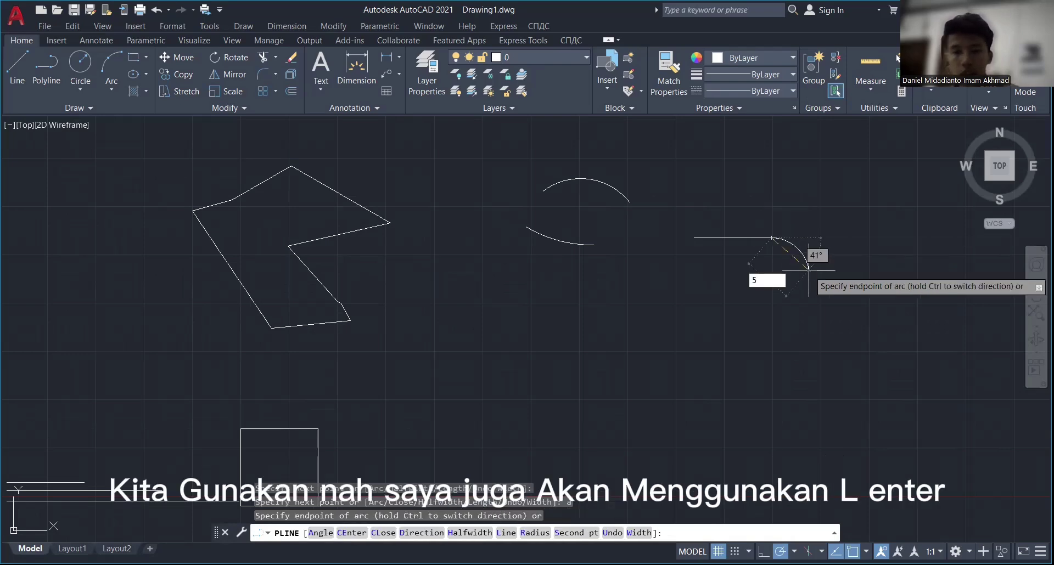
{"action": "key", "text": "Return"}
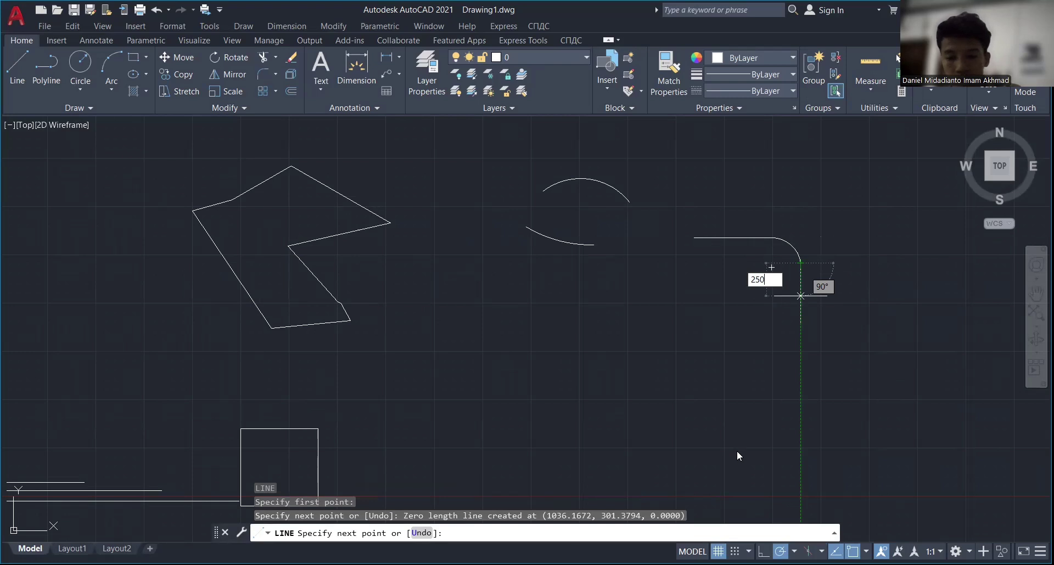
Draw connected lines from the arc's lower end, 250 units straight down and 100 units to the left
{"action": "key", "text": "Return"}
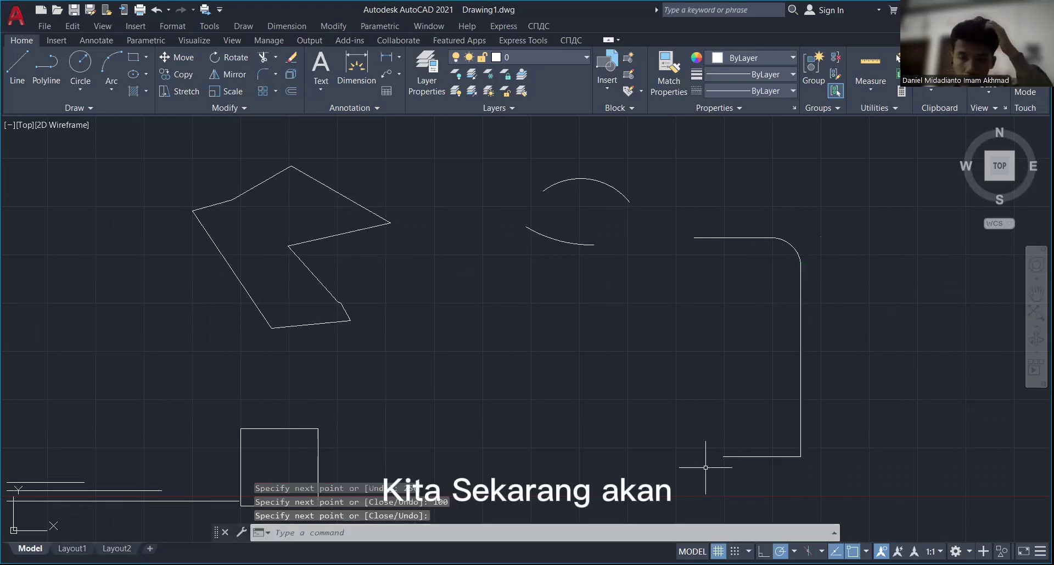
{"action": "type", "text": "100"}
{"action": "key", "text": "Return"}
{"action": "key", "text": "Return"}
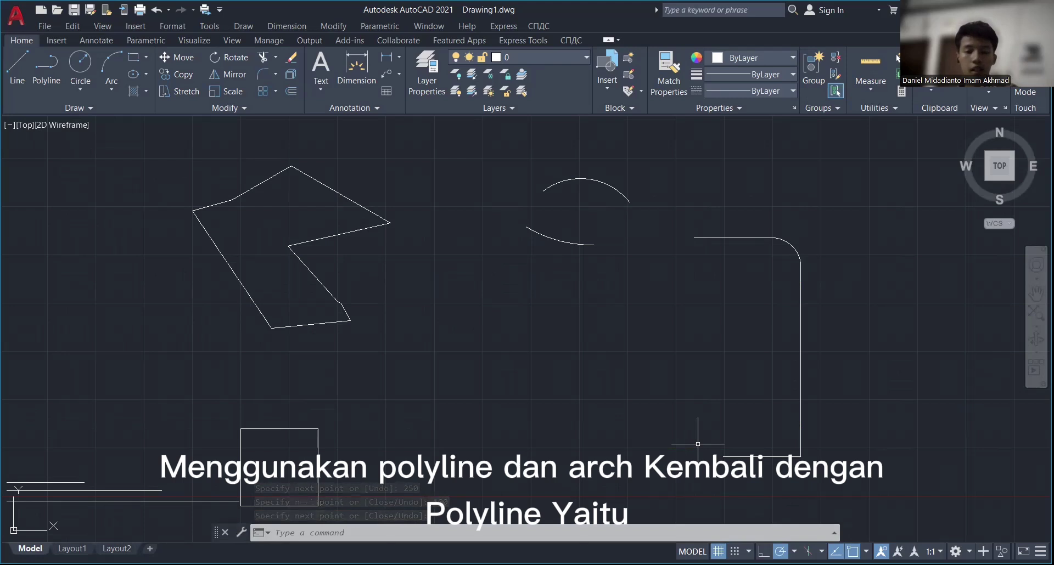
Draw a polyline segment over the outline's bottom line, from its right end to its left end
{"action": "type", "text": "pl"}
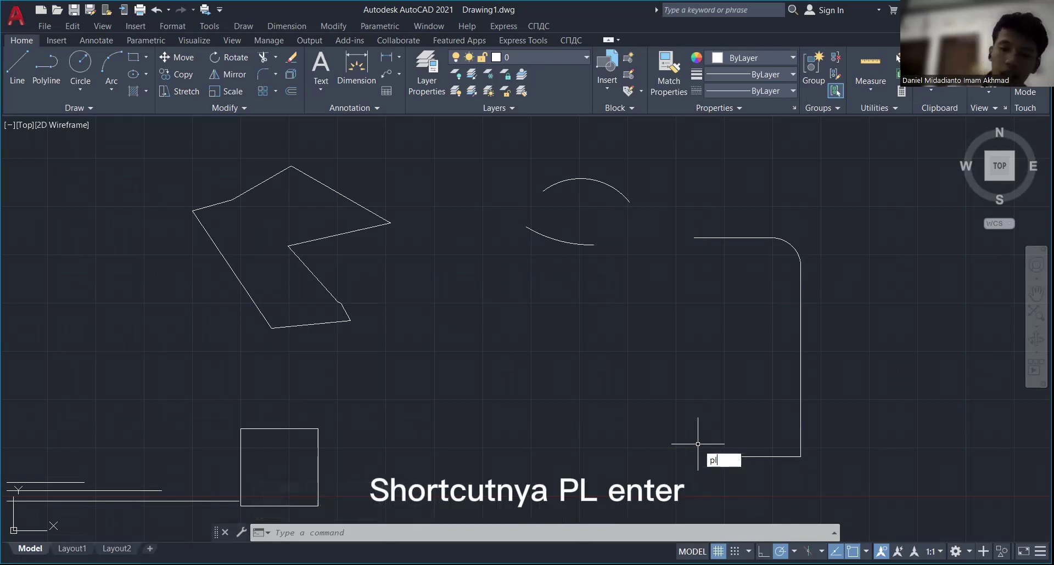
{"action": "key", "text": "Return"}
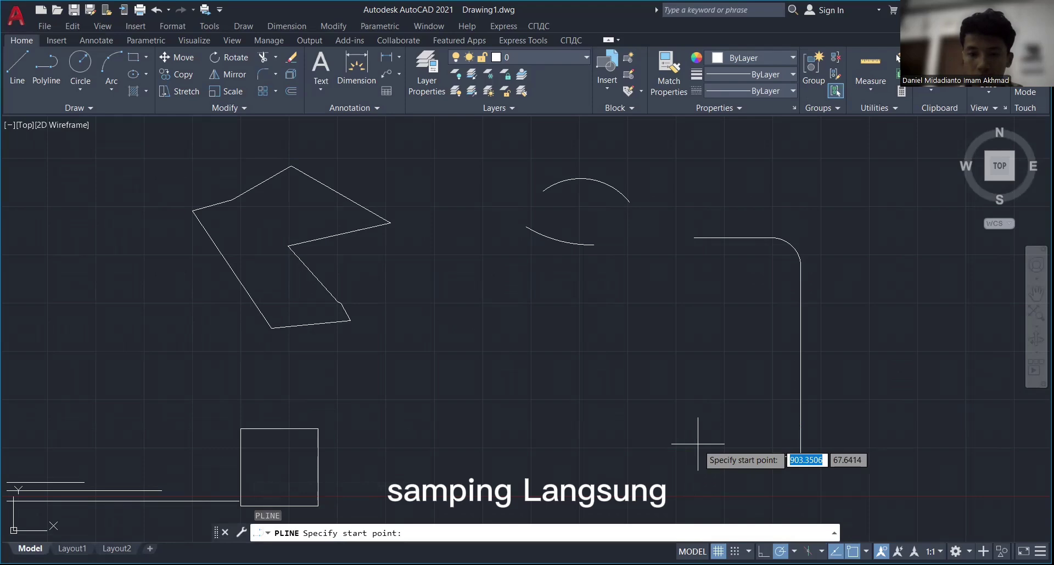
{"action": "left_click", "coordinate": [800, 457]}
{"action": "left_click", "coordinate": [722, 457]}
Continue the polyline with a 50-unit arc curving upward from the bottom line's left end
{"action": "type", "text": "a"}
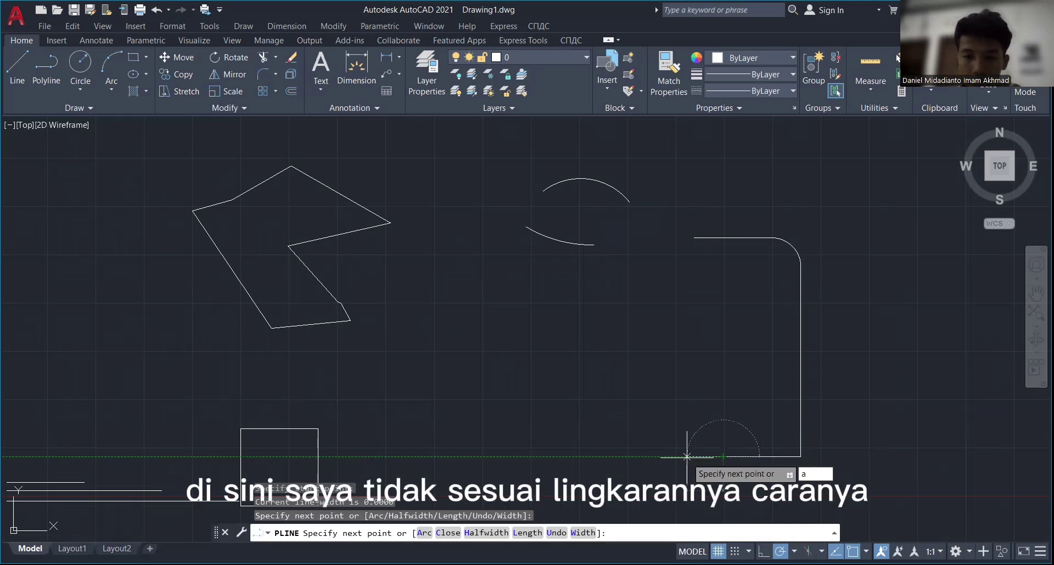
{"action": "key", "text": "Return"}
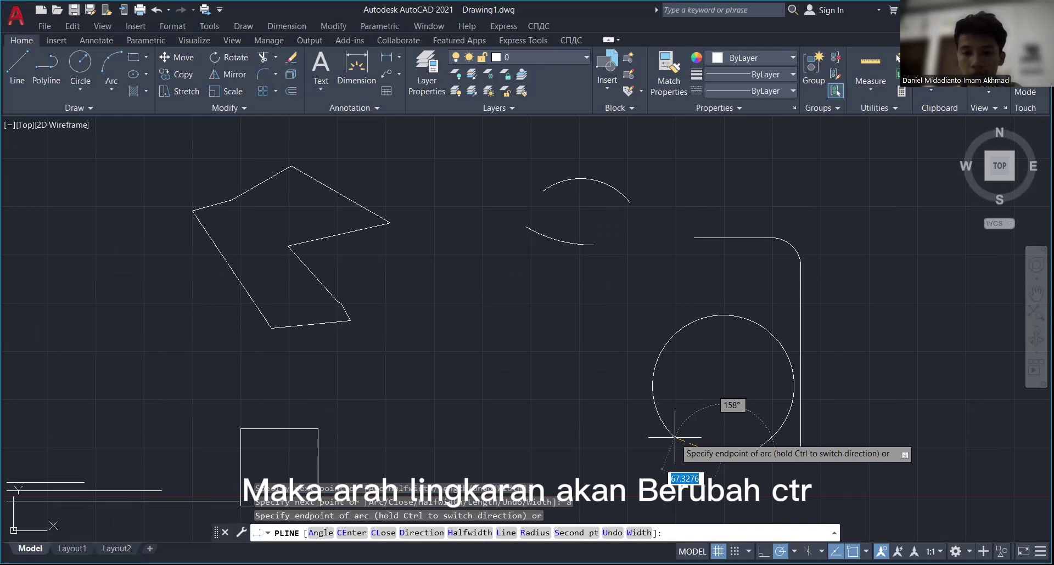
{"action": "key", "text": "ctrl"}
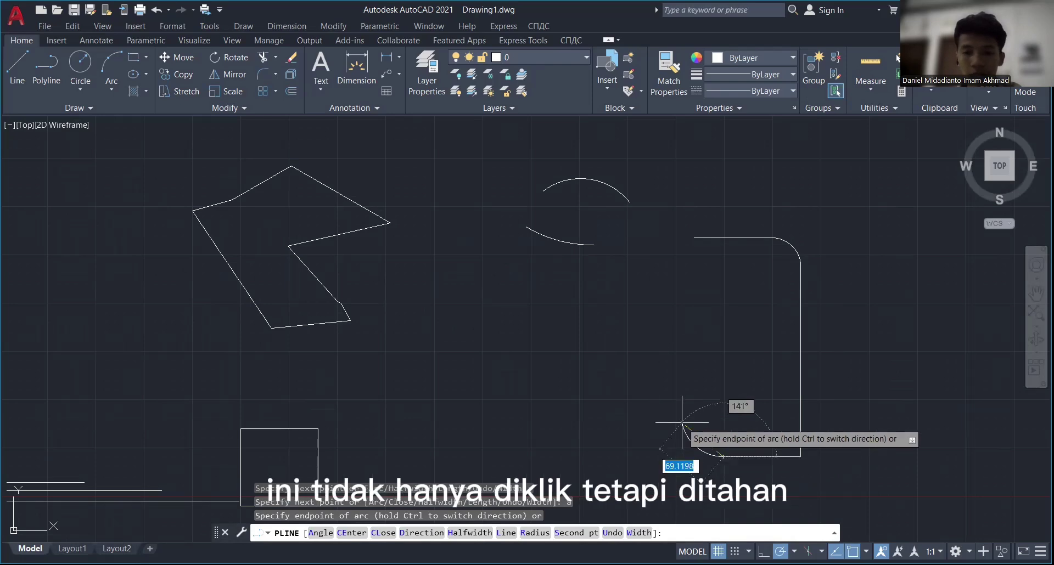
{"action": "key", "text": "ctrl"}
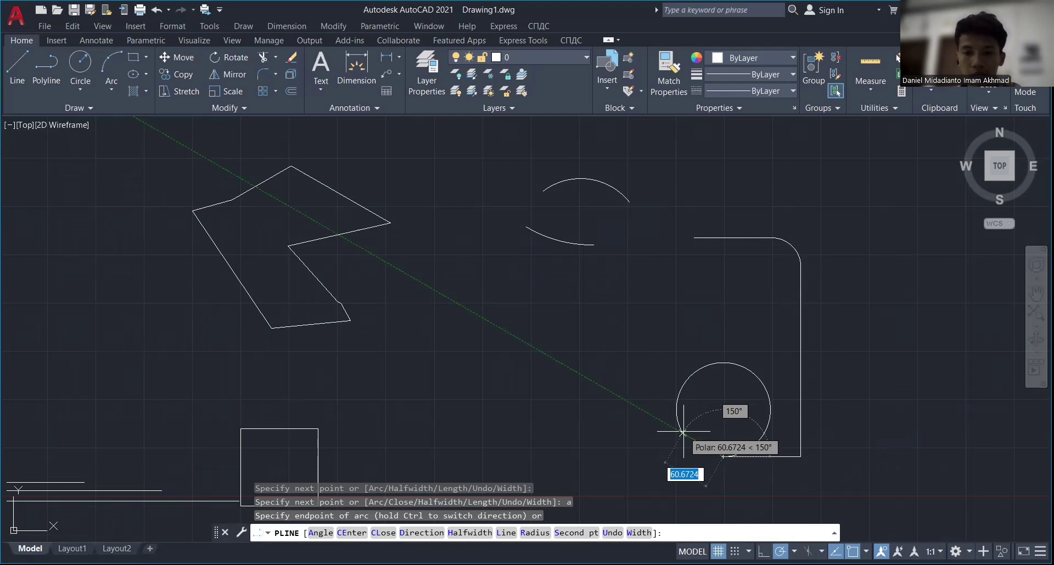
{"action": "key", "text": "ctrl"}
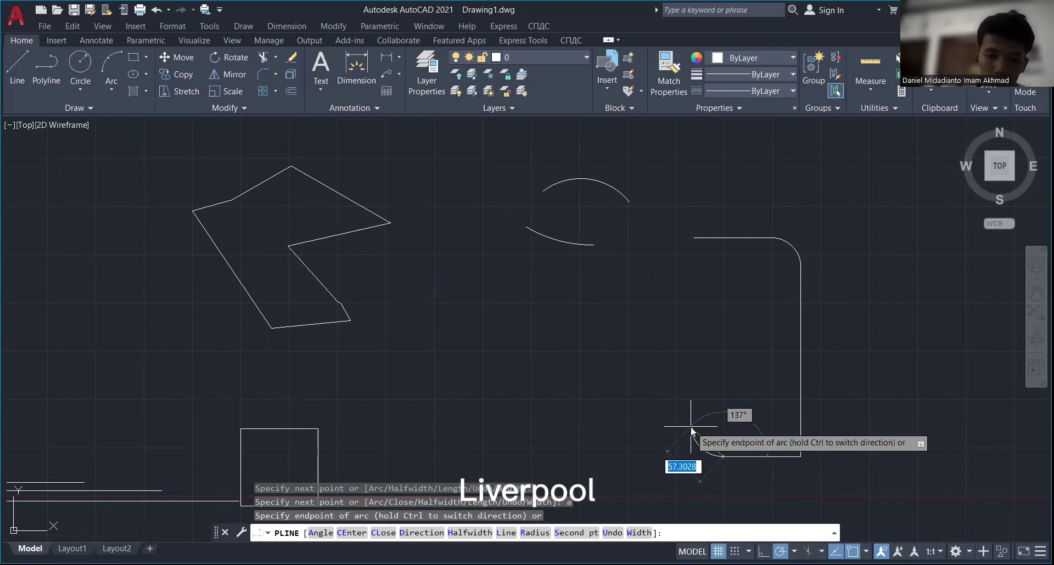
{"action": "type", "text": "5"}
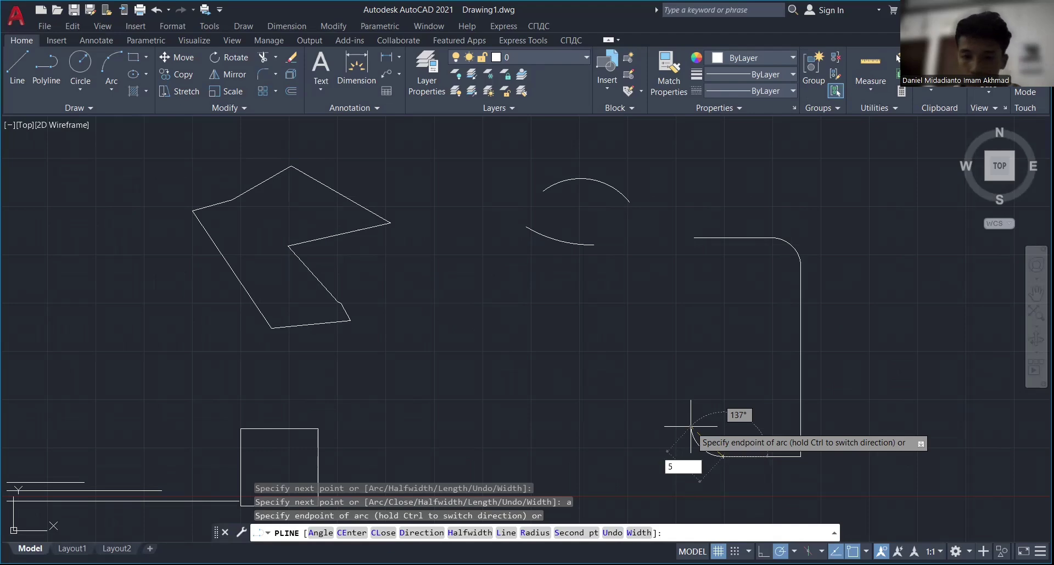
{"action": "type", "text": "0"}
{"action": "key", "text": "Return"}
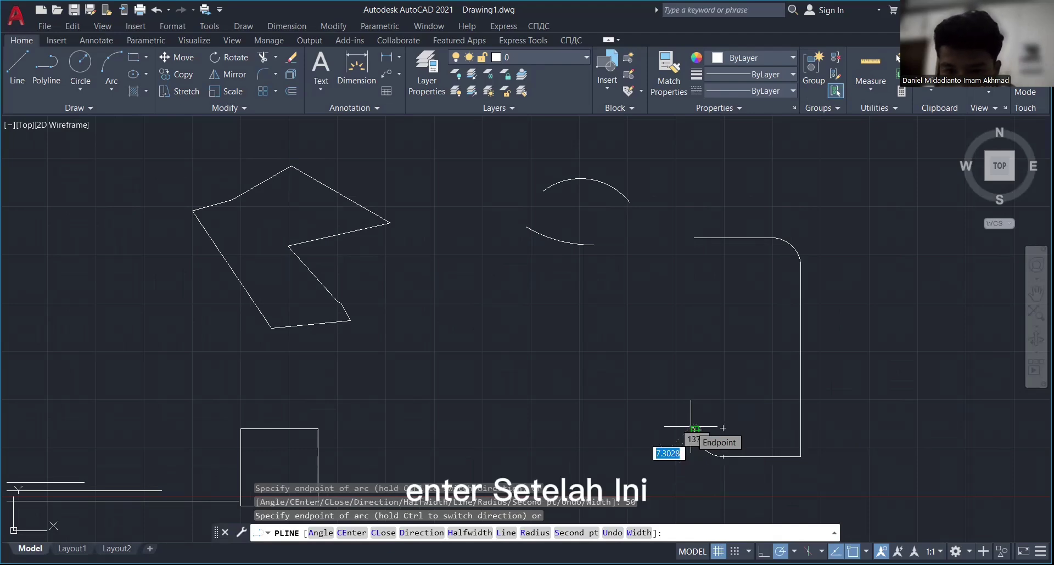
{"action": "key", "text": "Return"}
Draw a 250-unit line straight up from the lower-left arc's end to close the rounded outline
{"action": "scroll", "coordinate": [729, 412], "scroll_direction": "up", "scroll_amount": 2}
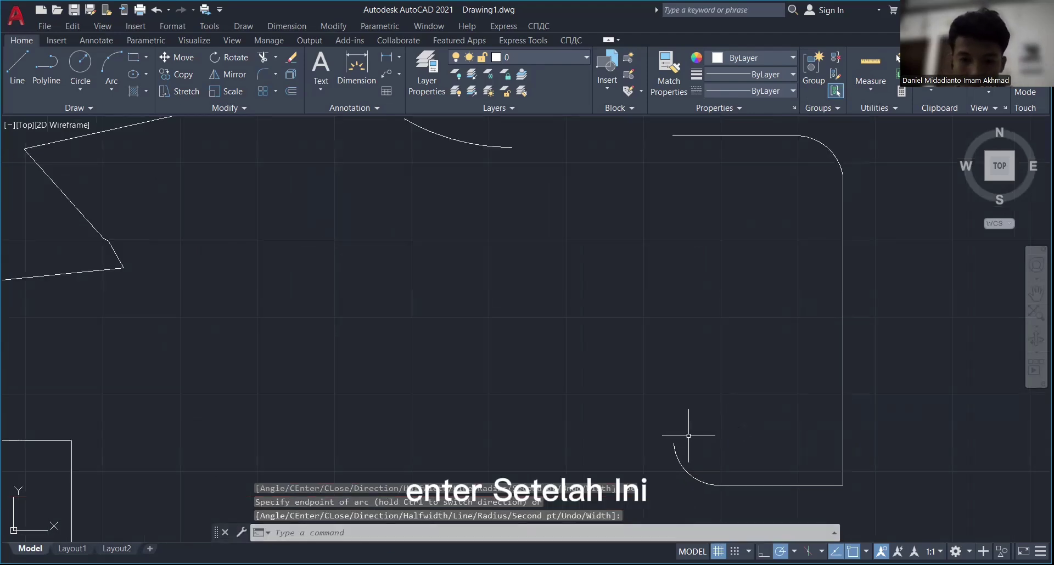
{"action": "type", "text": "L"}
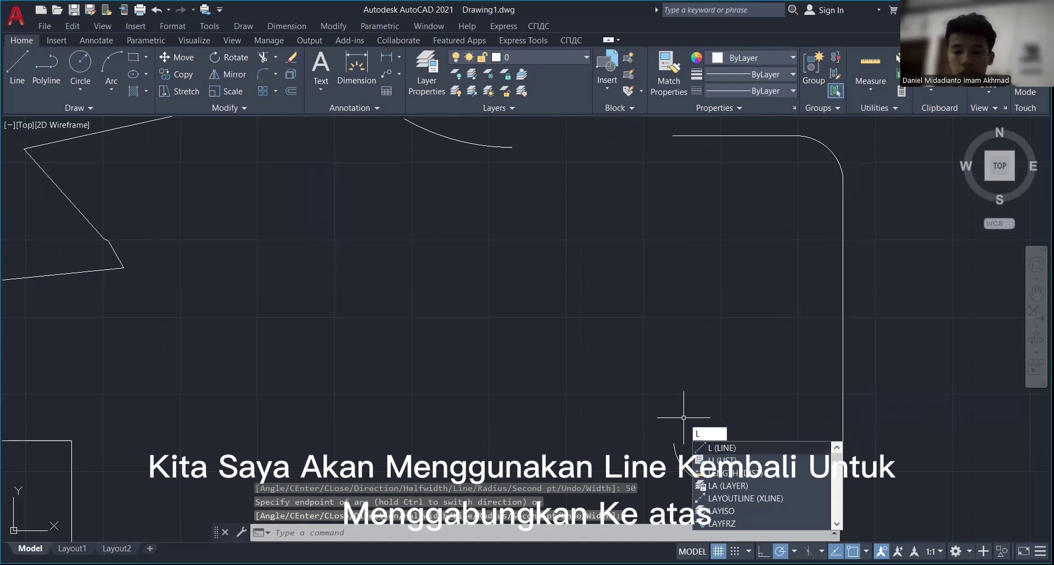
{"action": "key", "text": "Return"}
{"action": "double_click", "coordinate": [673, 443]}
{"action": "type", "text": "2"}
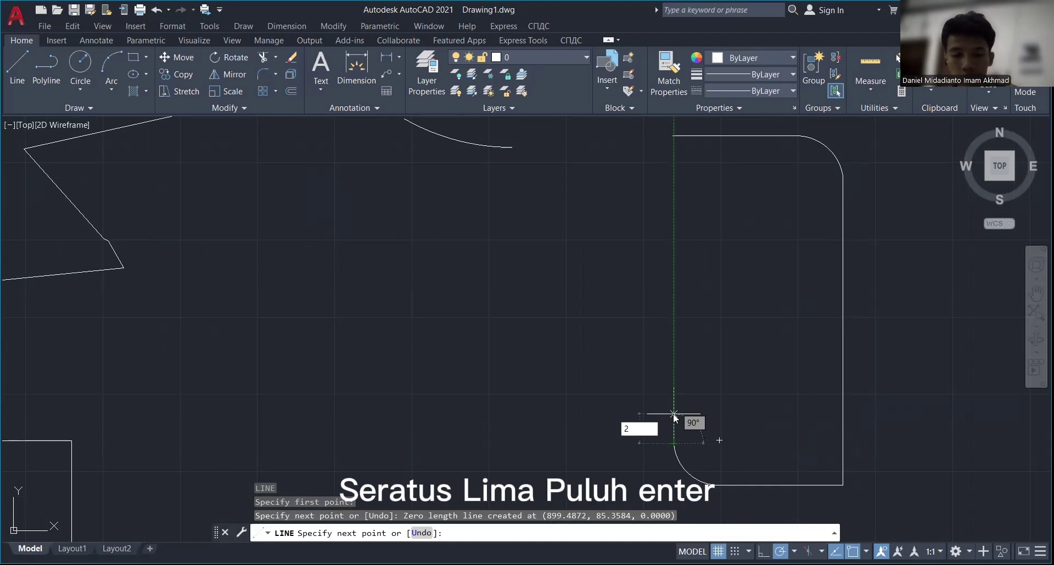
{"action": "type", "text": "50"}
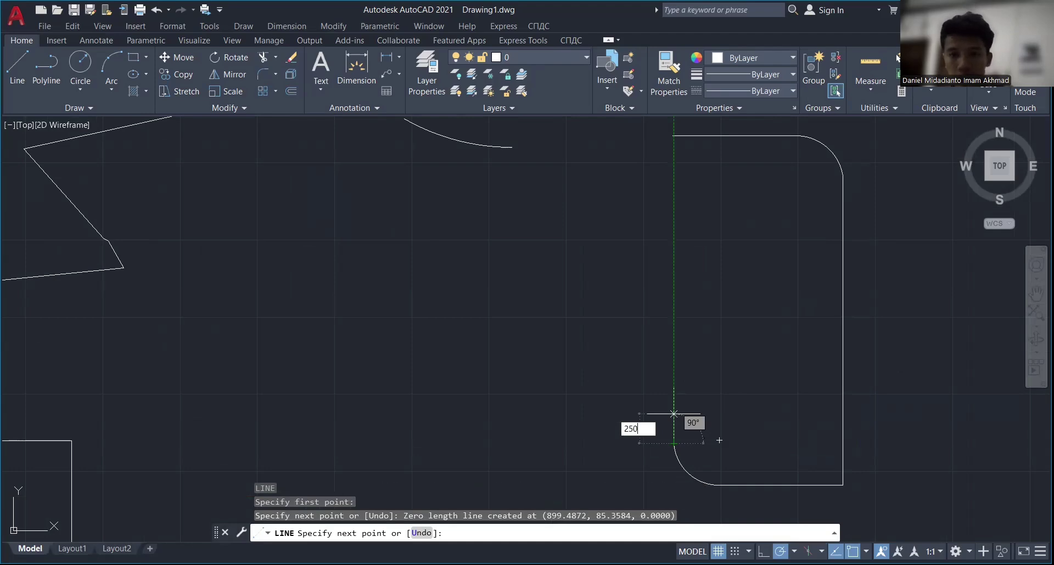
{"action": "key", "text": "Return"}
{"action": "key", "text": "Return"}
Draw a tiny freehand circle in the empty area above the rounded outline
{"action": "scroll", "coordinate": [673, 414], "scroll_direction": "down", "scroll_amount": 4}
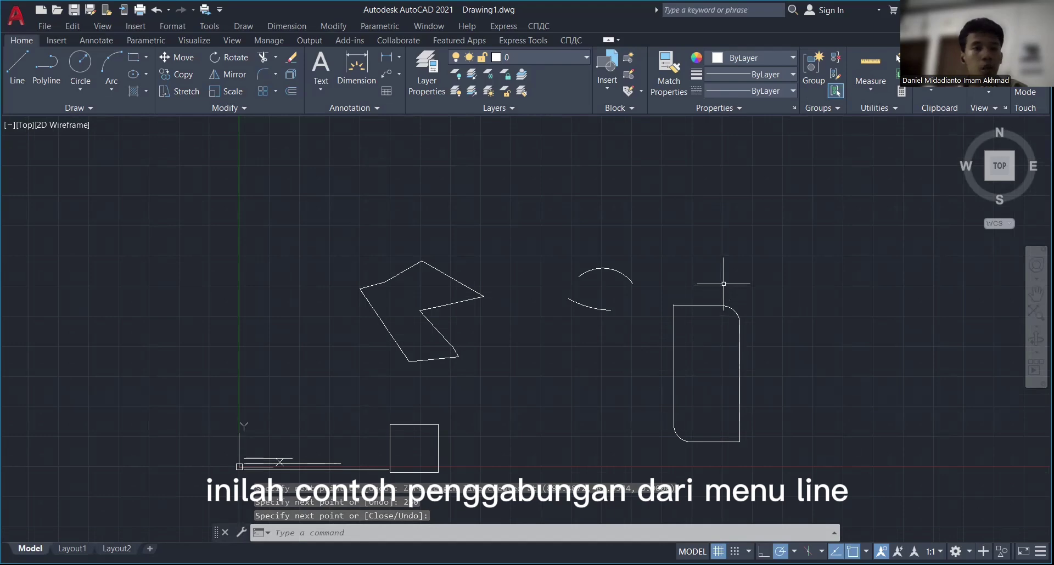
{"action": "mouse_move", "coordinate": [807, 277]}
{"action": "middle_mouse_down"}
{"action": "mouse_move", "coordinate": [736, 287]}
{"action": "mouse_move", "coordinate": [737, 243]}
{"action": "middle_mouse_up"}
{"action": "scroll", "coordinate": [748, 287], "scroll_direction": "up", "scroll_amount": 4}
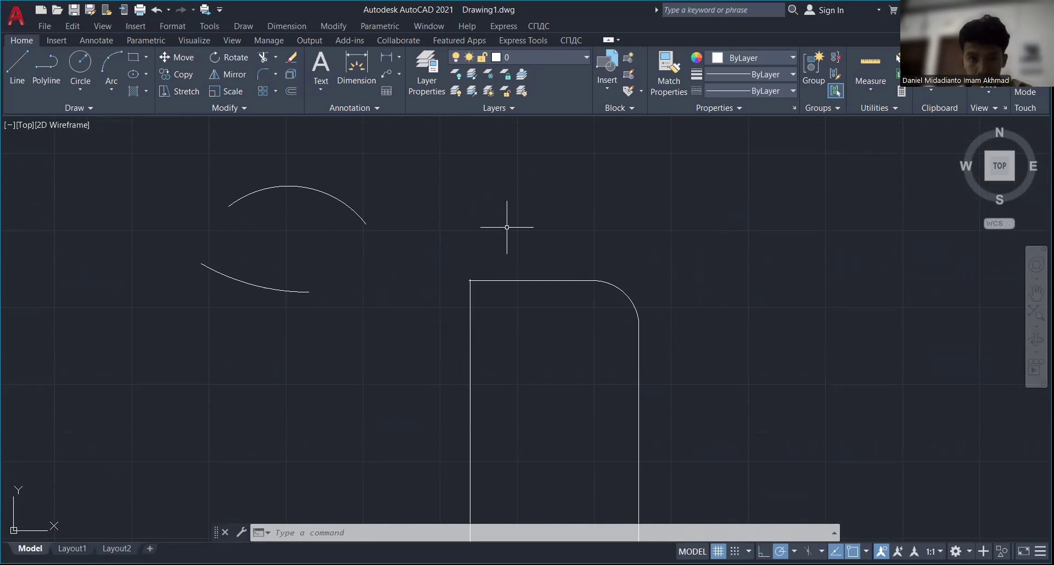
{"action": "scroll", "coordinate": [506, 225], "scroll_direction": "down", "scroll_amount": 2}
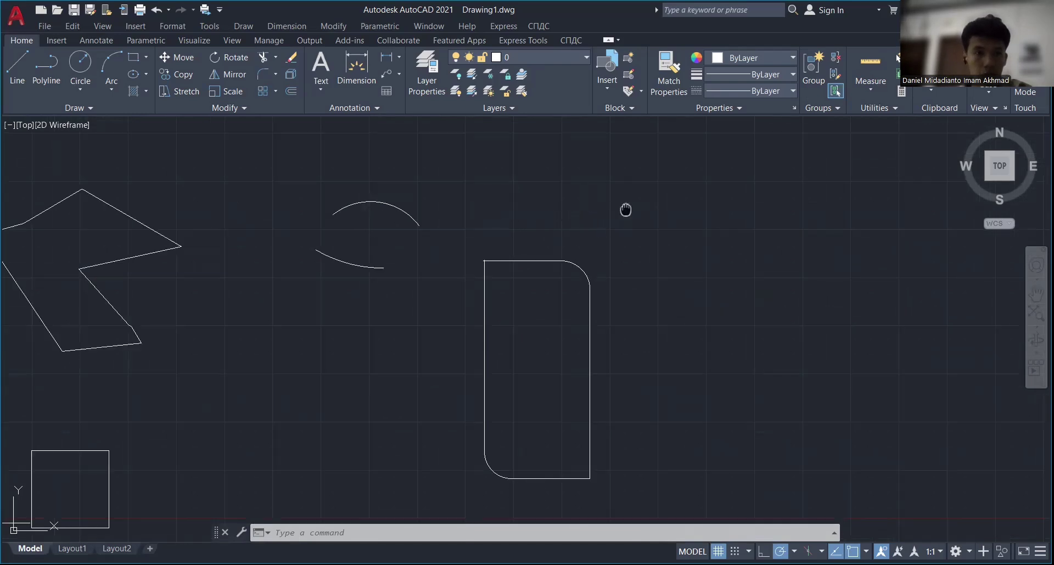
{"action": "middle_click_drag", "start_coordinate": [626, 206], "coordinate": [551, 229]}
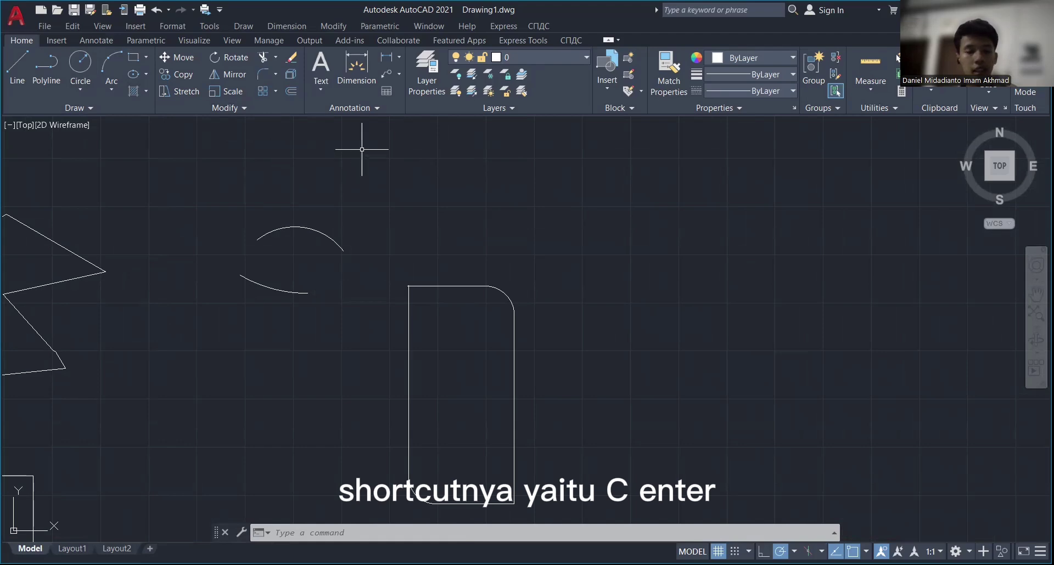
{"action": "type", "text": "c"}
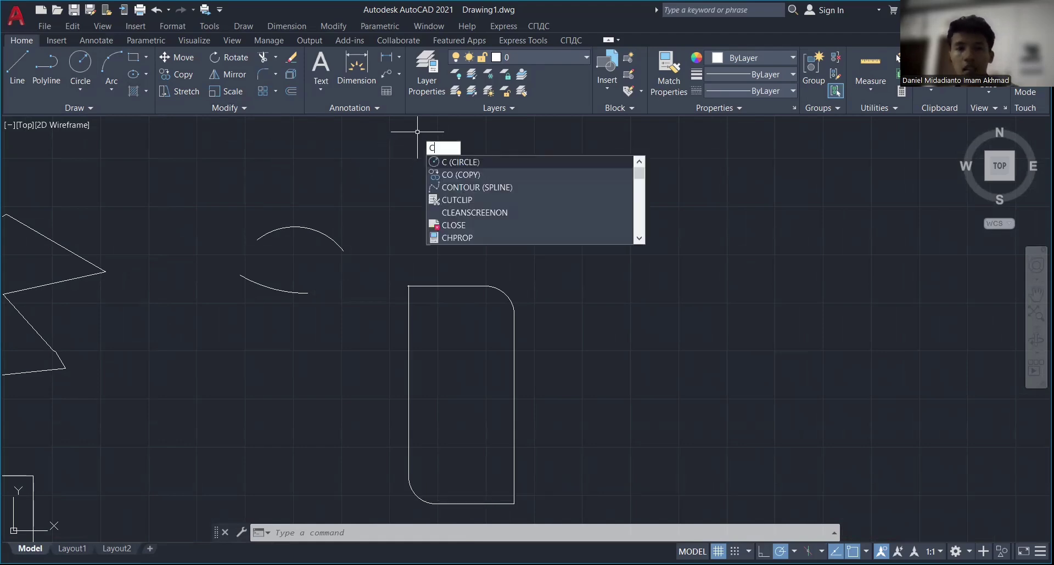
{"action": "key", "text": "Return"}
Draw a circle of radius 100 above the two arcs and a circle of diameter 100 to its upper left
{"action": "scroll", "coordinate": [469, 162], "scroll_direction": "up", "scroll_amount": 4}
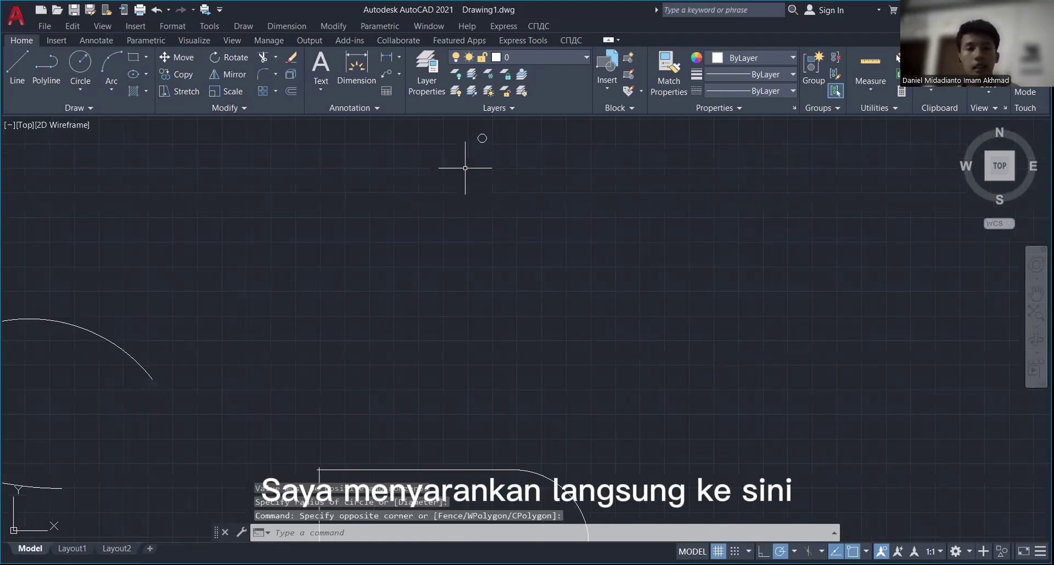
{"action": "middle_click_drag", "start_coordinate": [462, 160], "coordinate": [457, 191]}
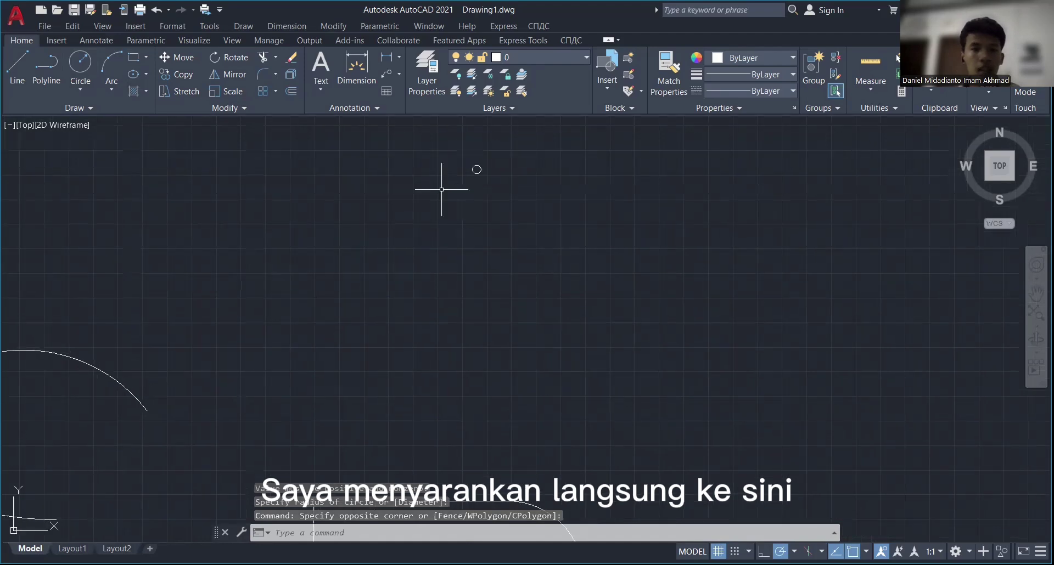
{"action": "left_click", "coordinate": [88, 93]}
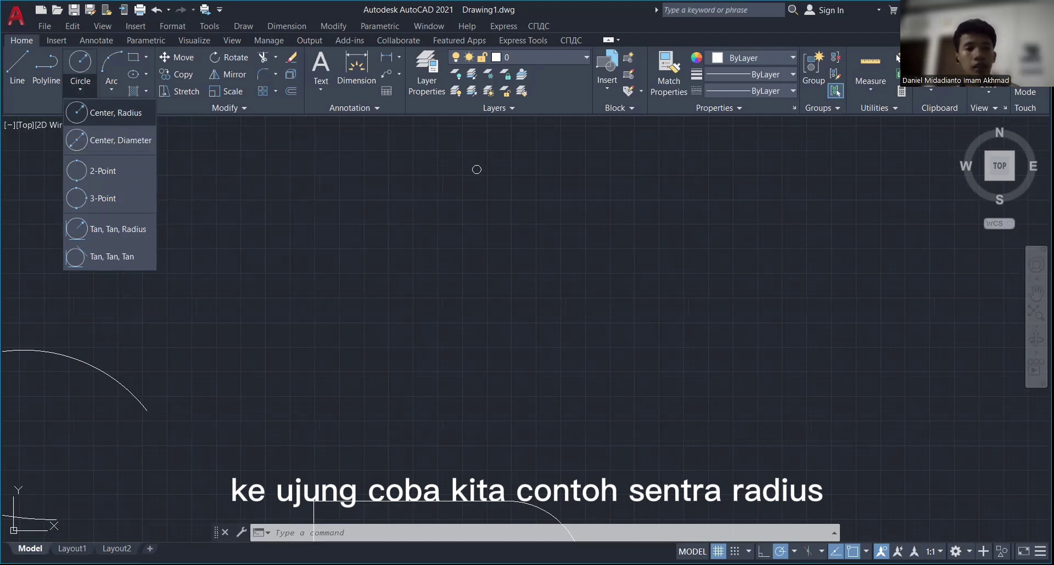
{"action": "left_click", "coordinate": [129, 116]}
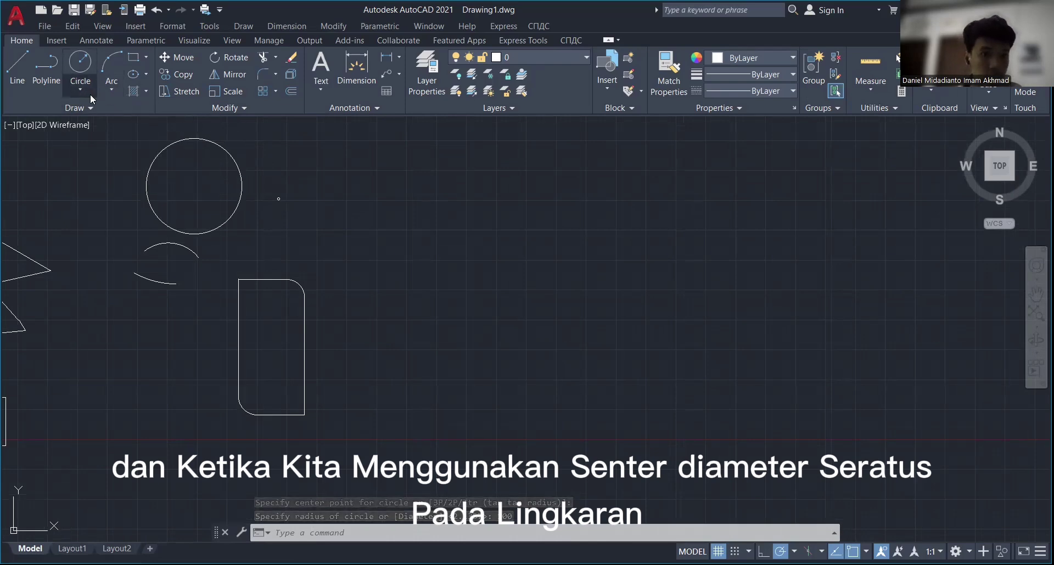
{"action": "left_click", "coordinate": [87, 94]}
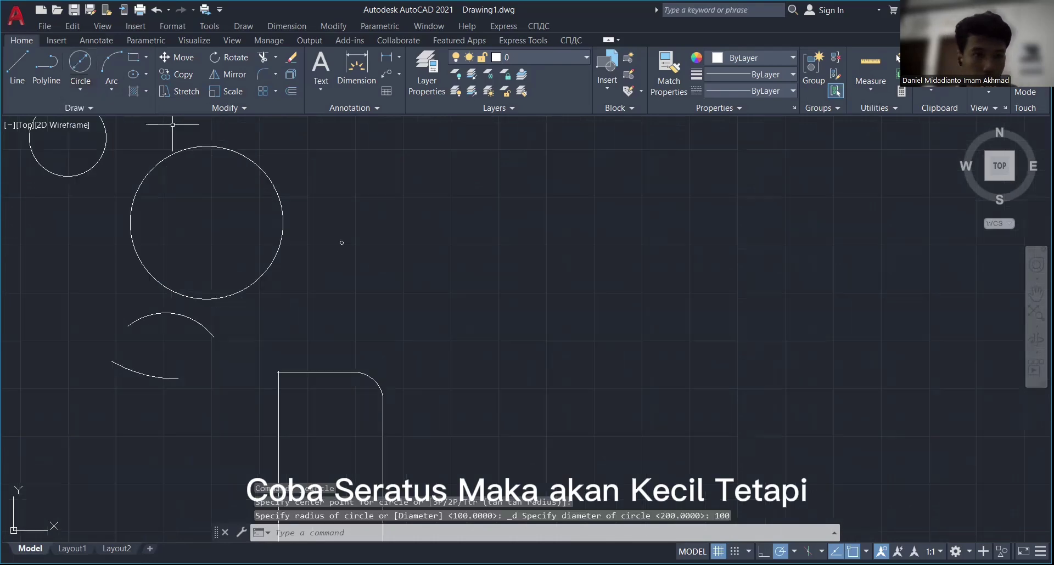
{"action": "middle_click_drag", "start_coordinate": [156, 135], "coordinate": [188, 158]}
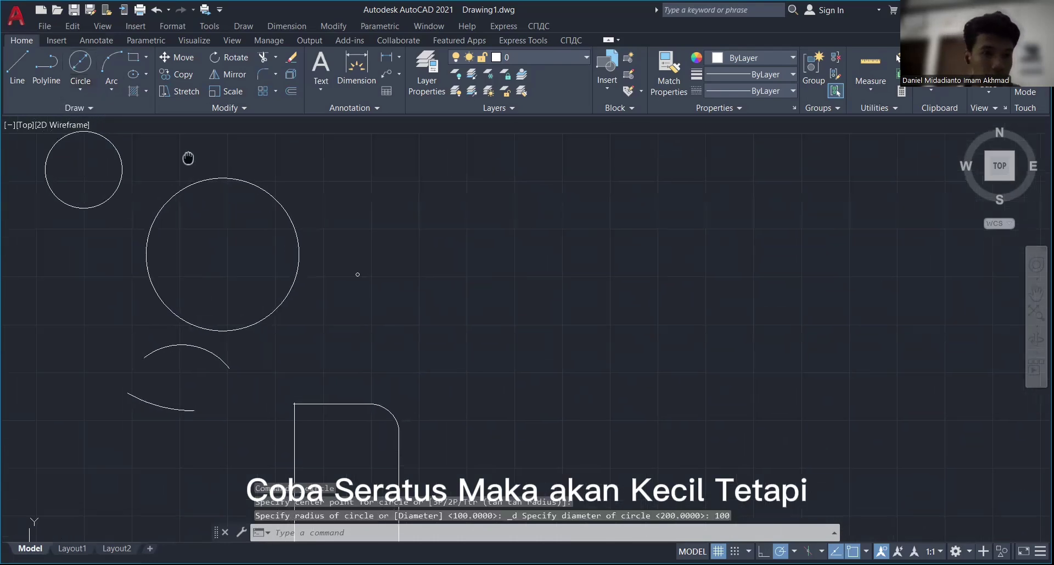
{"action": "left_click", "coordinate": [238, 178]}
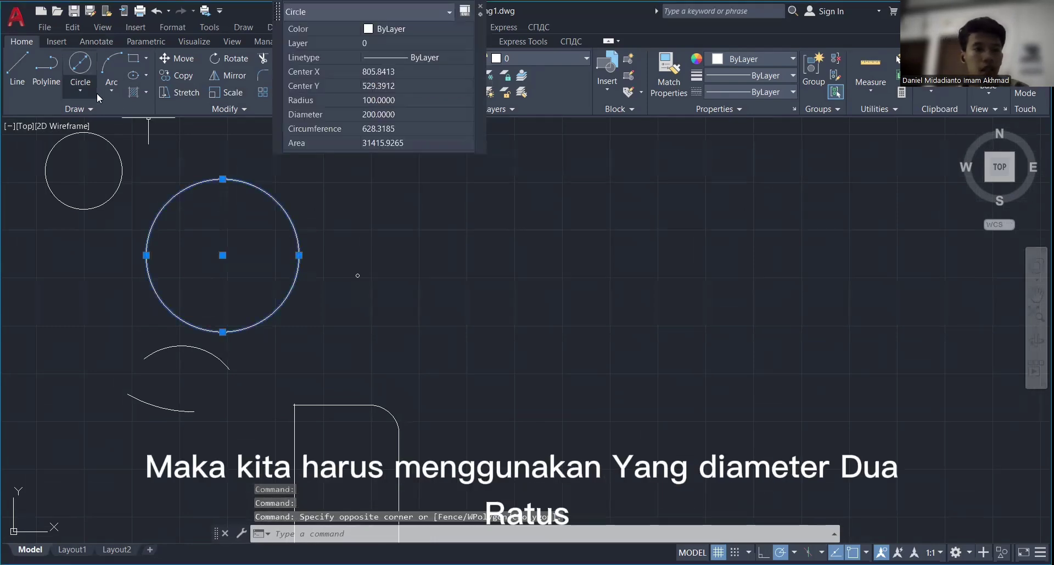
{"action": "left_click", "coordinate": [81, 90]}
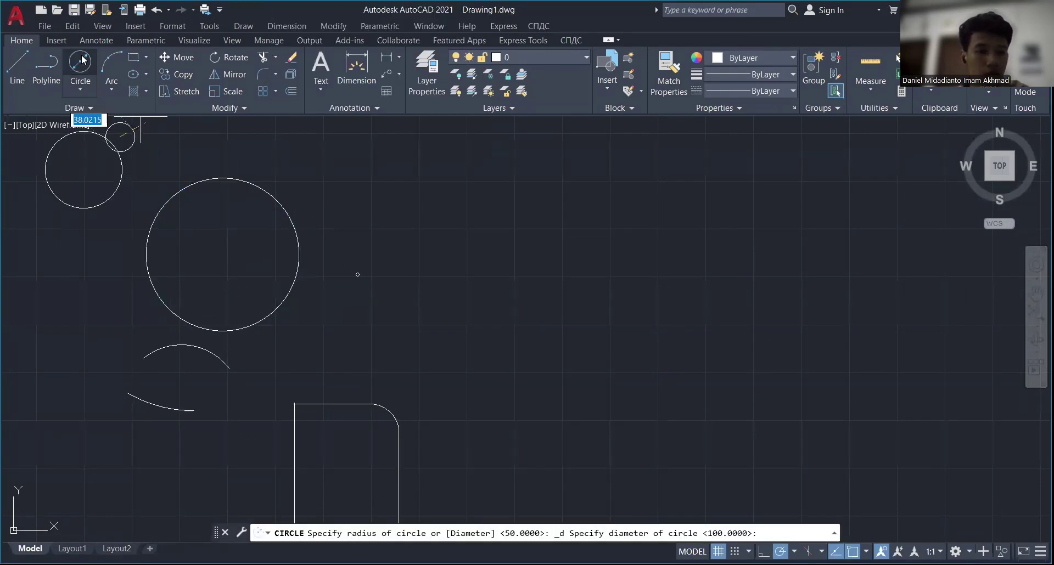
{"action": "key", "text": "Escape"}
{"action": "left_click", "coordinate": [297, 150]}
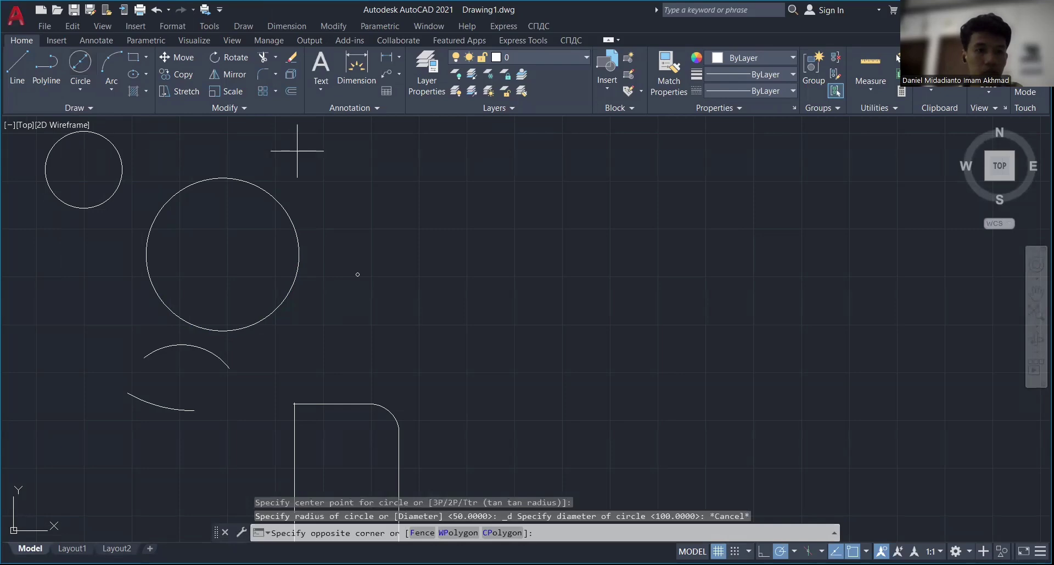
{"action": "left_click", "coordinate": [297, 150]}
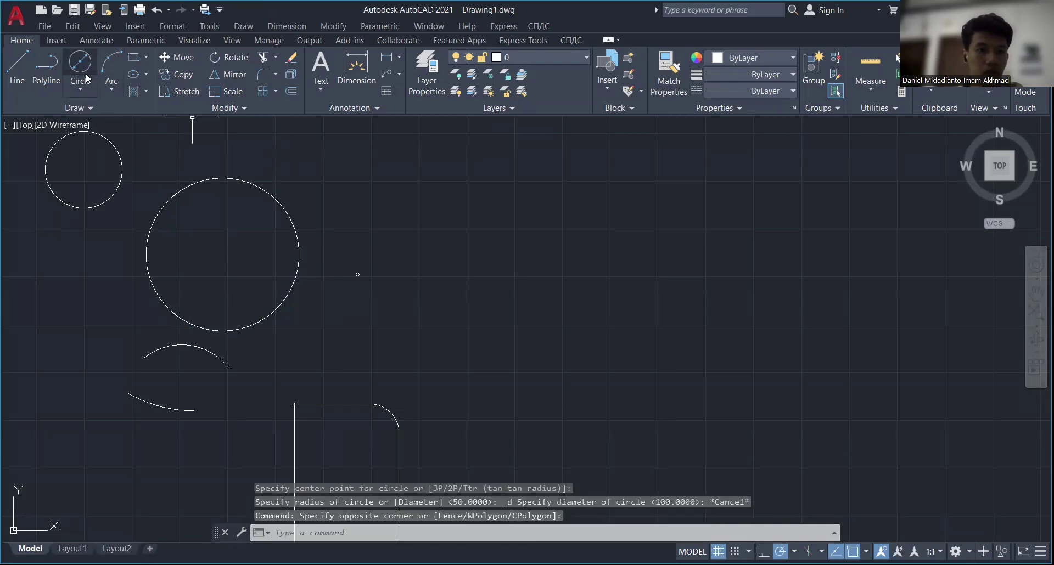
Draw a circle by center and diameter, 200 units across, to the right of the radius-100 circle
{"action": "left_click", "coordinate": [89, 87]}
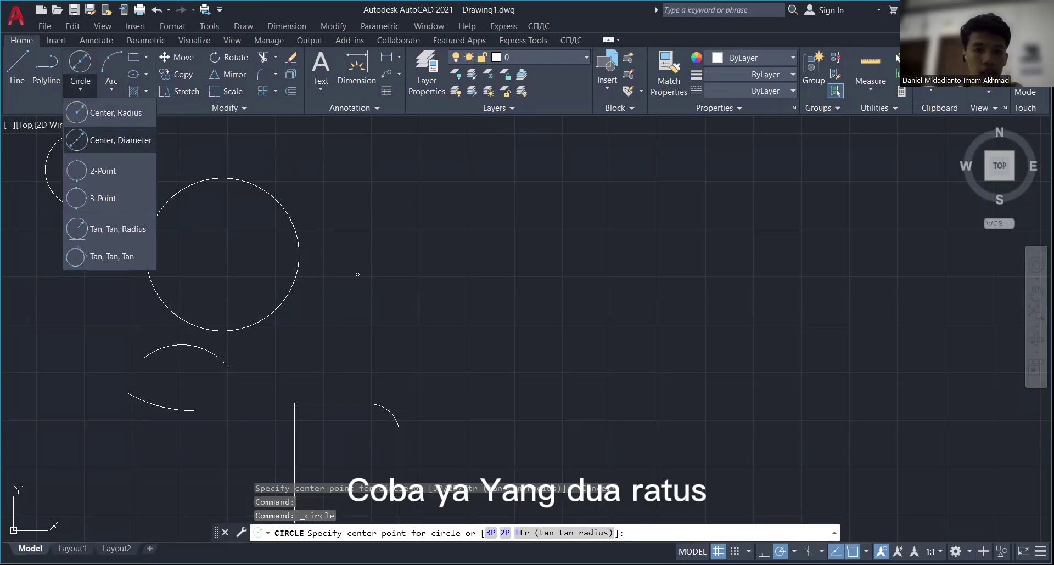
{"action": "double_click", "coordinate": [431, 232]}
{"action": "type", "text": "2"}
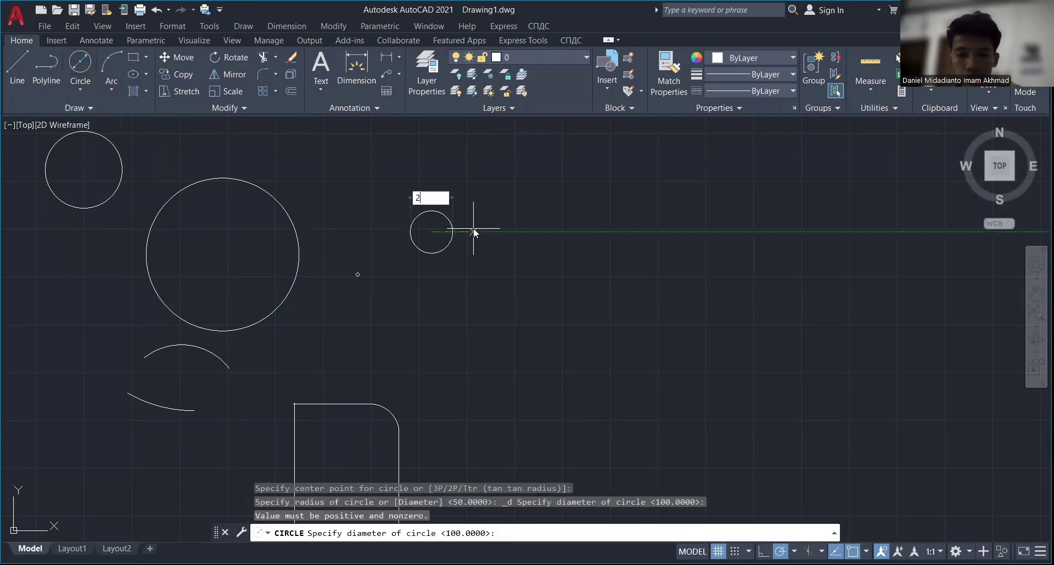
{"action": "type", "text": "00"}
{"action": "key", "text": "Return"}
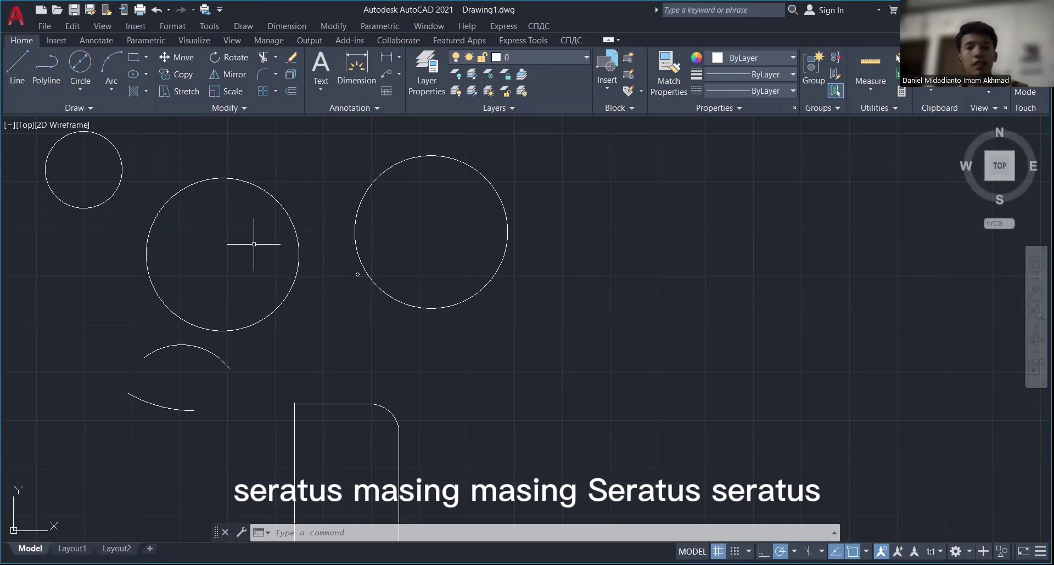
Draw a 100 by 100 rectangle in the empty area to the right of the 200-unit-diameter circle
{"action": "mouse_move", "coordinate": [631, 240]}
{"action": "middle_mouse_down"}
{"action": "mouse_move", "coordinate": [567, 267]}
{"action": "mouse_move", "coordinate": [506, 261]}
{"action": "middle_mouse_up"}
{"action": "scroll", "coordinate": [480, 223], "scroll_direction": "down", "scroll_amount": 4}
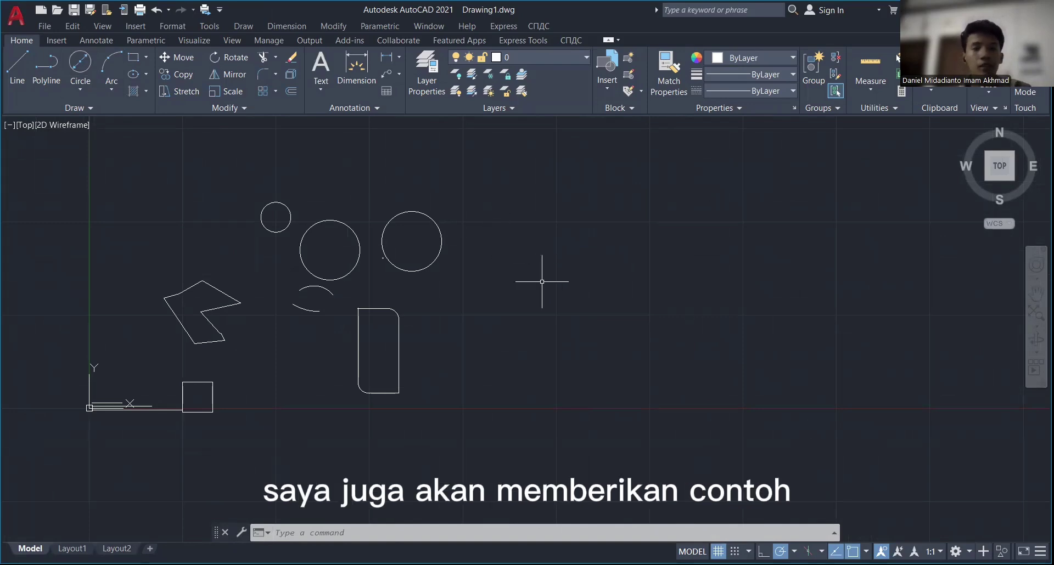
{"action": "scroll", "coordinate": [545, 279], "scroll_direction": "up", "scroll_amount": 5}
{"action": "middle_click_drag", "start_coordinate": [482, 261], "coordinate": [463, 275]}
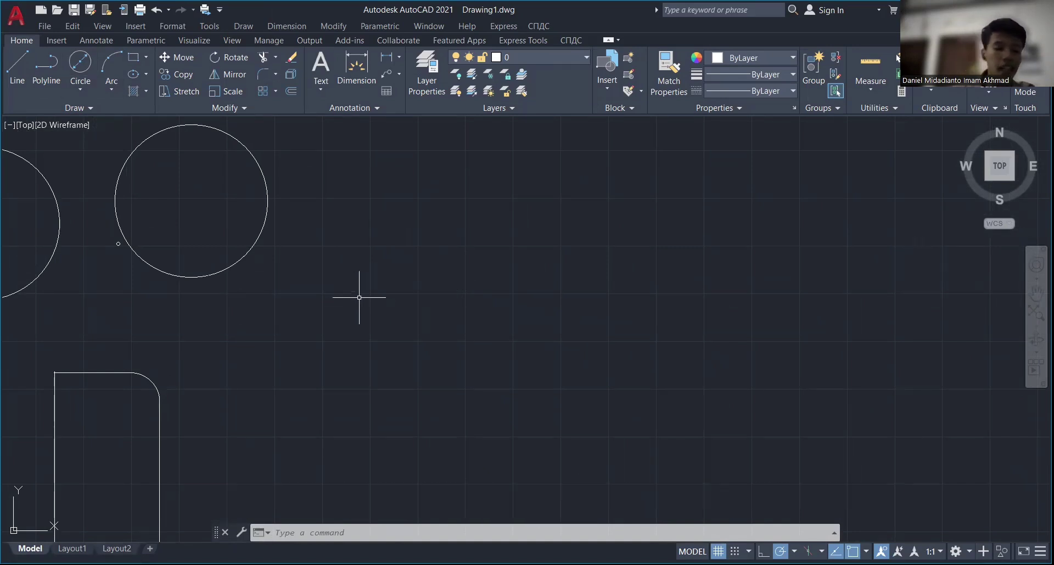
{"action": "type", "text": "rec"}
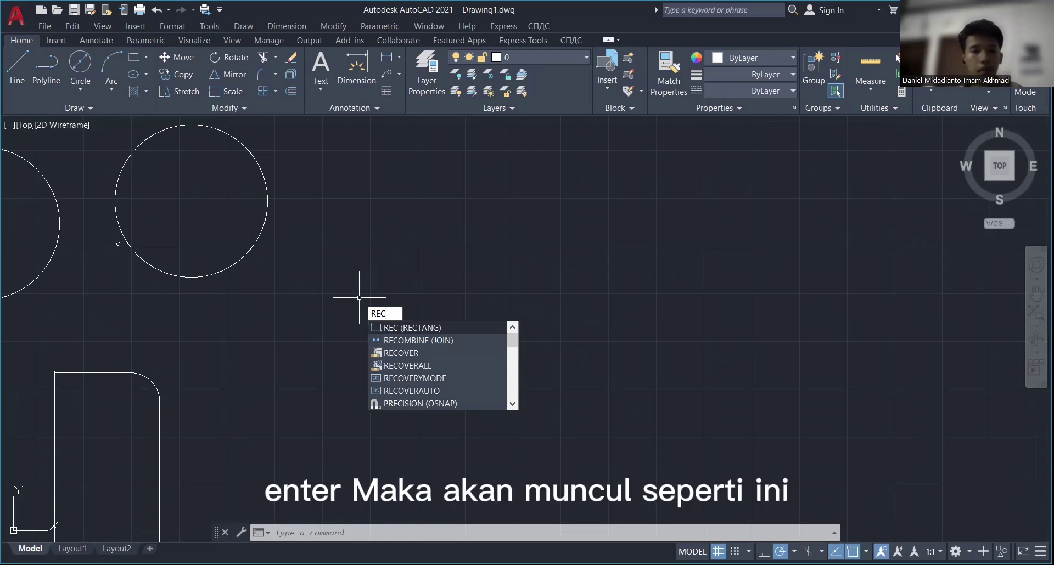
{"action": "key", "text": "Return"}
{"action": "left_click", "coordinate": [355, 267]}
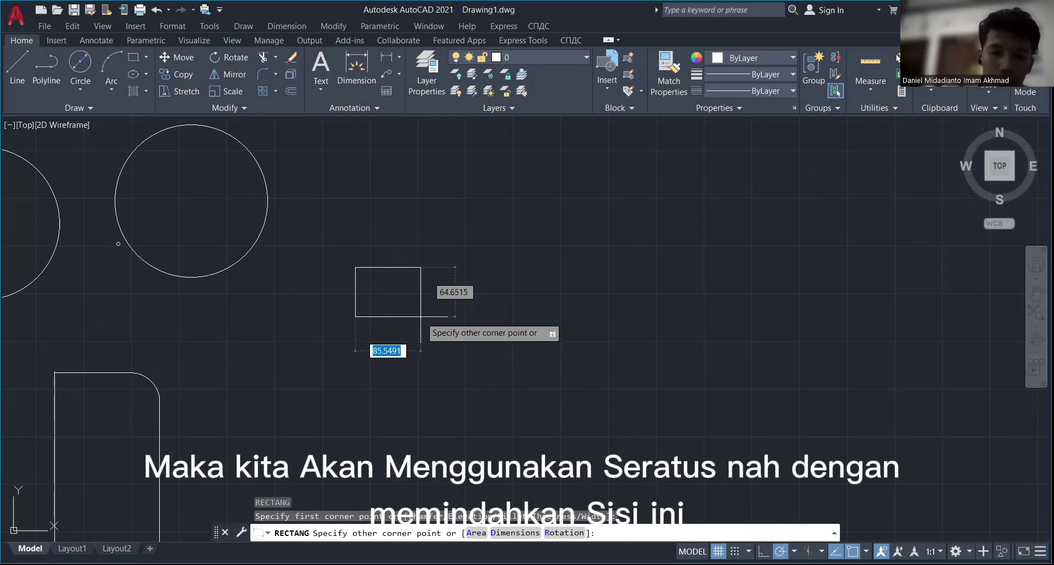
{"action": "type", "text": "100"}
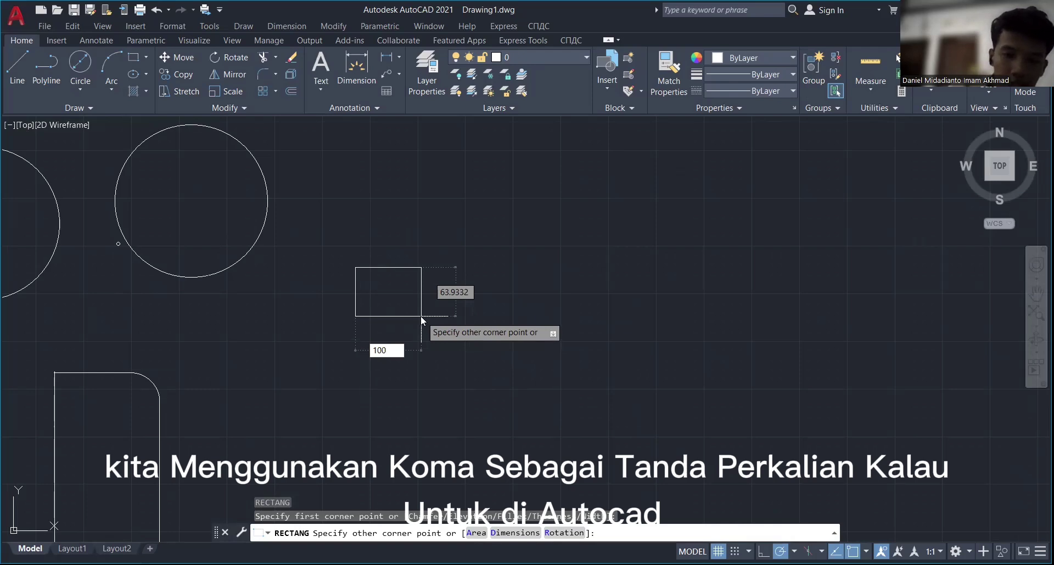
{"action": "type", "text": ",100"}
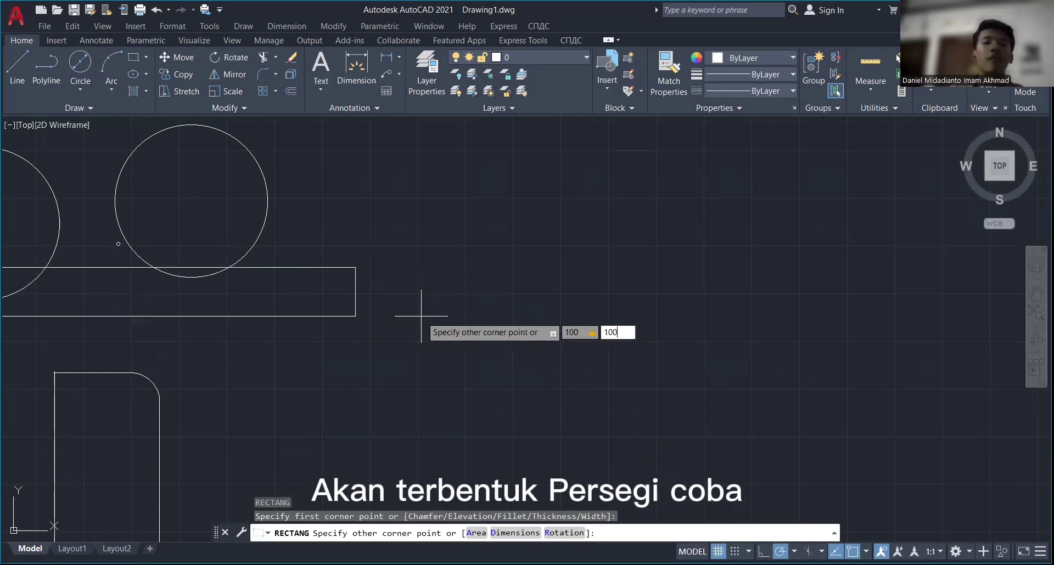
{"action": "key", "text": "Return"}
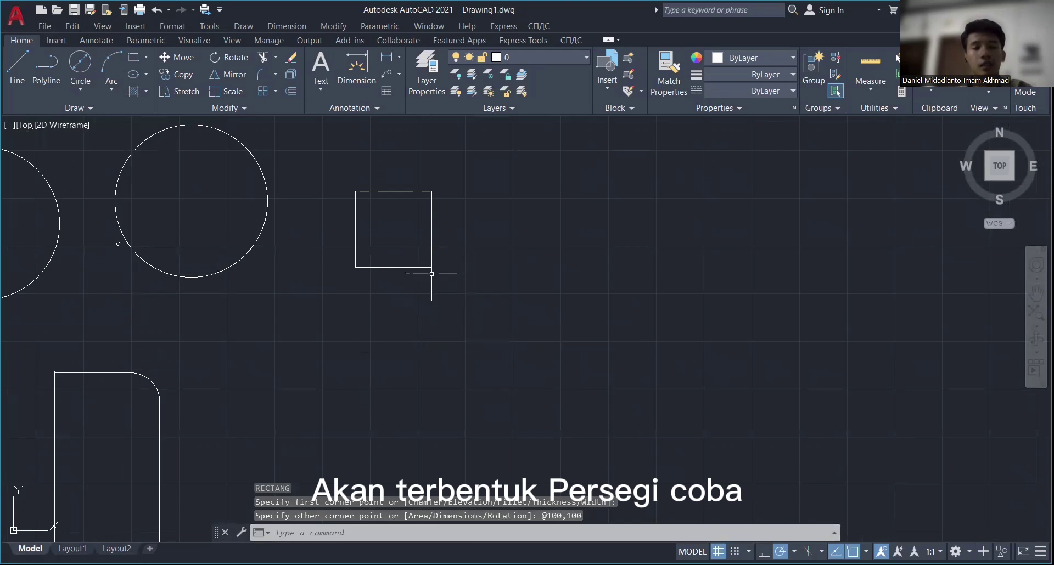
Draw two tiny freehand rectangles side by side, just to the right of the 100-unit square
{"action": "middle_click_drag", "start_coordinate": [493, 275], "coordinate": [467, 277]}
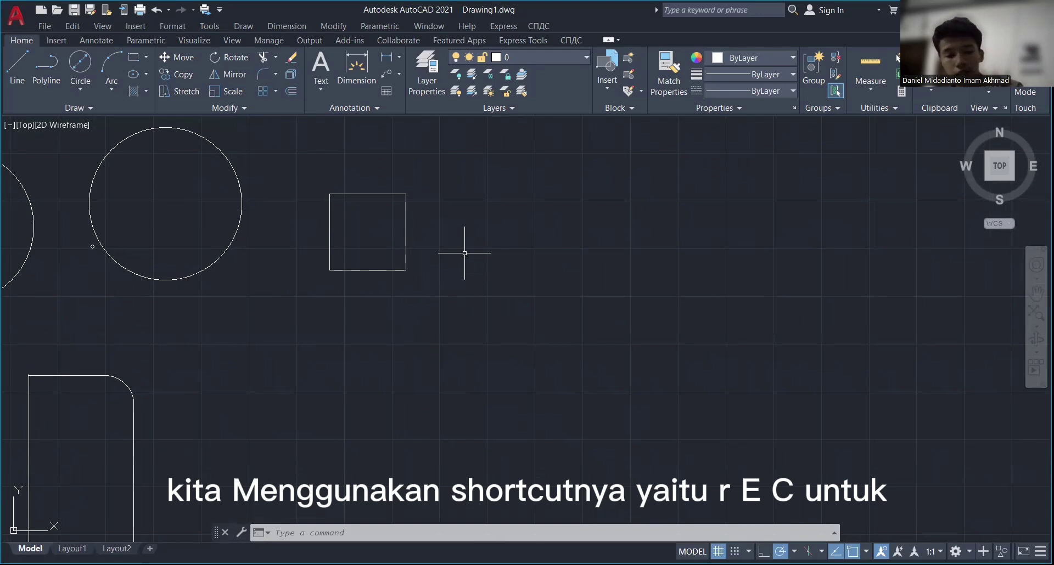
{"action": "type", "text": "rec"}
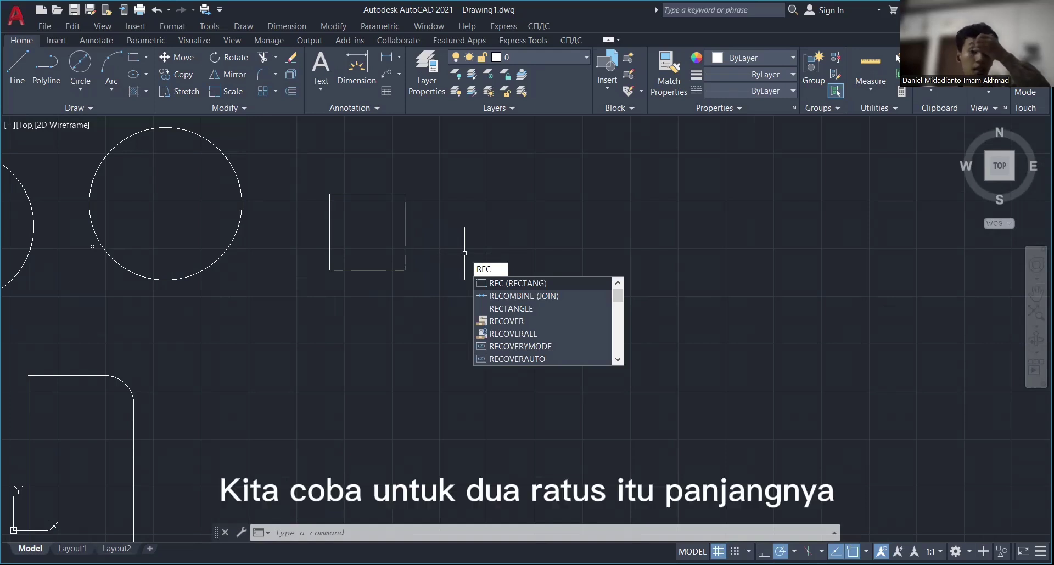
{"action": "key", "text": "Return"}
{"action": "left_click", "coordinate": [461, 269]}
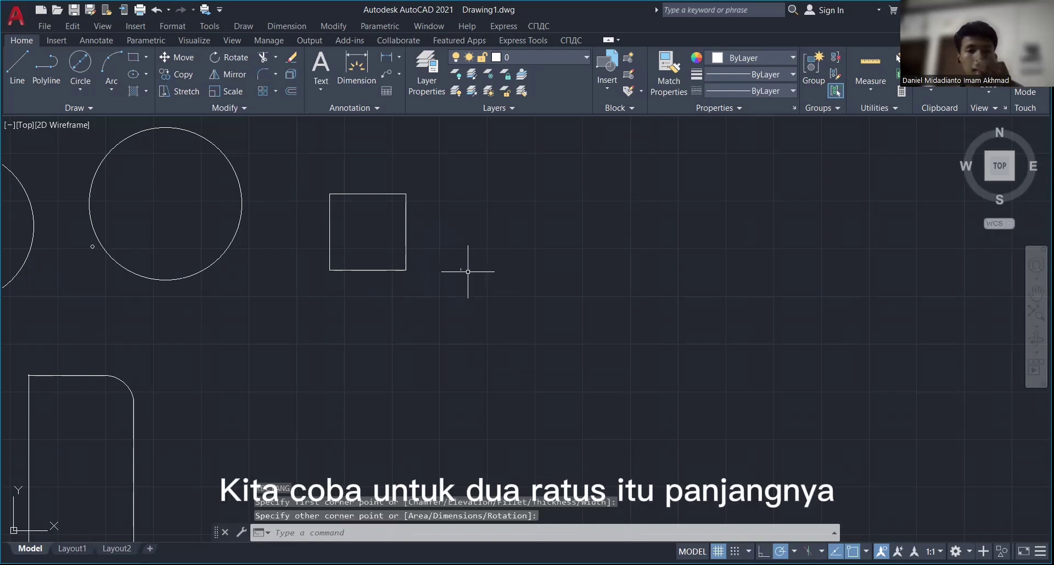
{"action": "key", "text": "Escape"}
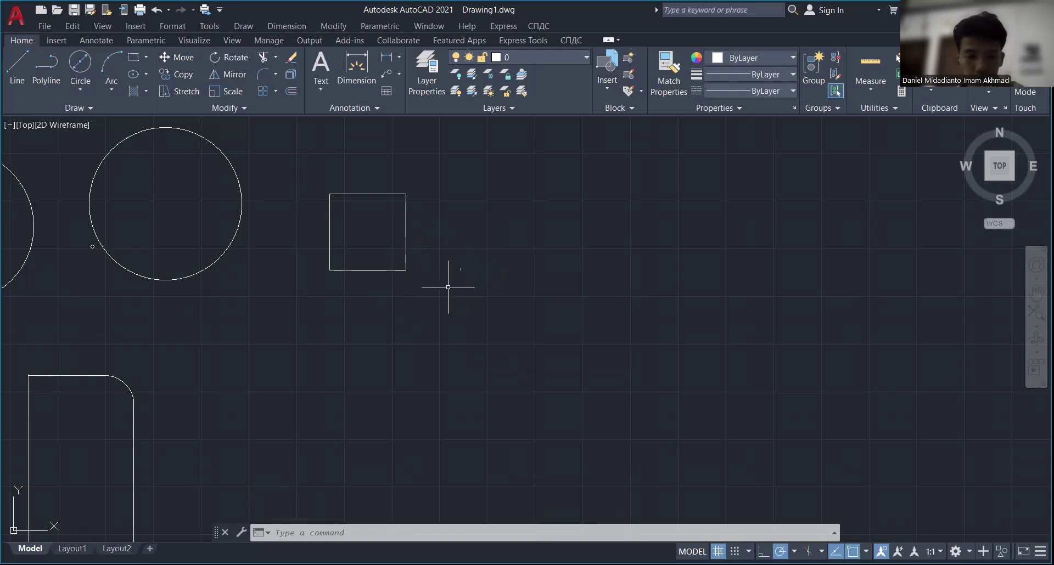
{"action": "type", "text": "REC"}
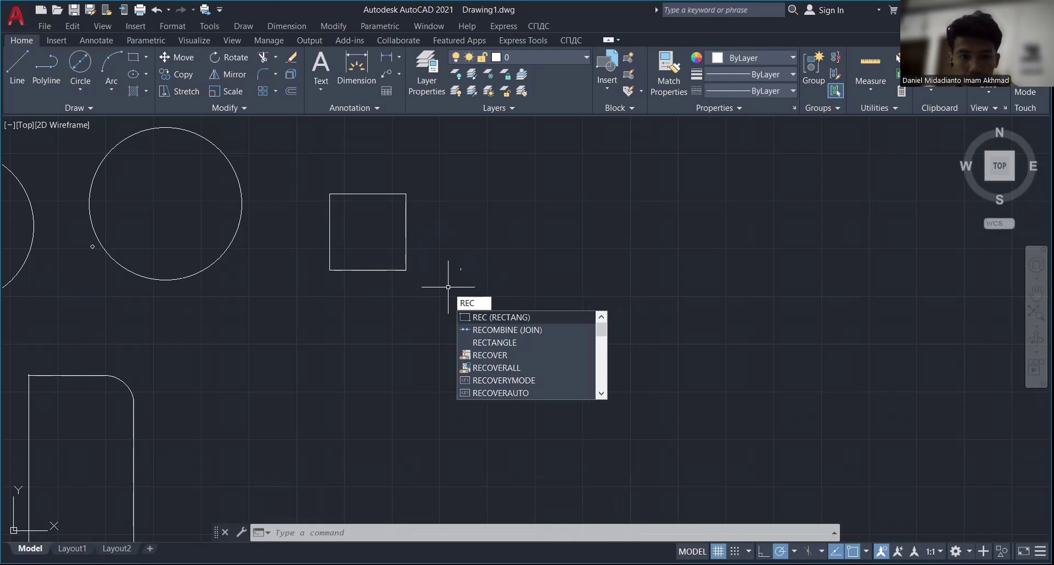
{"action": "key", "text": "Return"}
{"action": "double_click", "coordinate": [476, 269]}
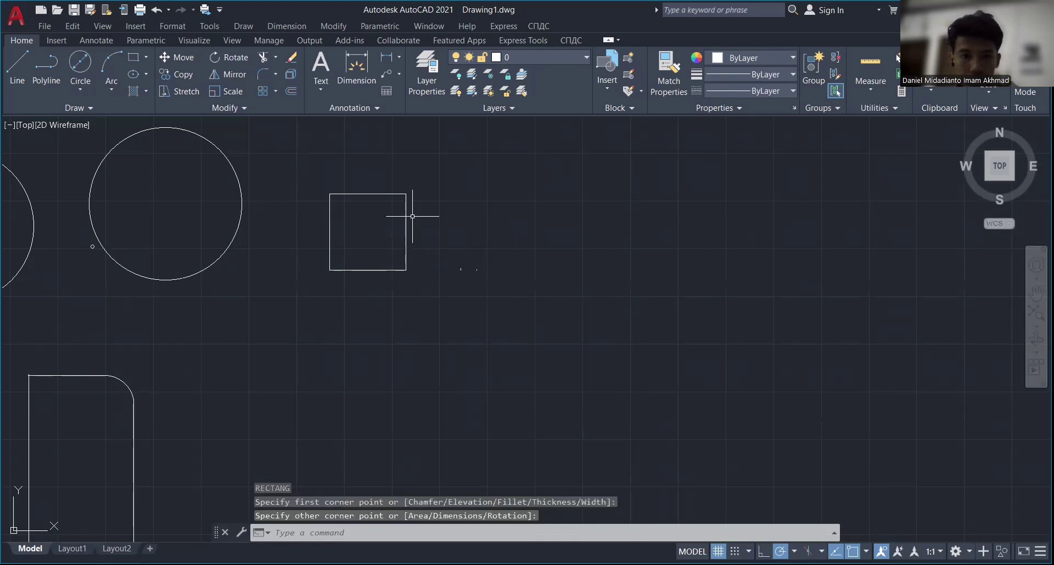
{"action": "left_click", "coordinate": [459, 211]}
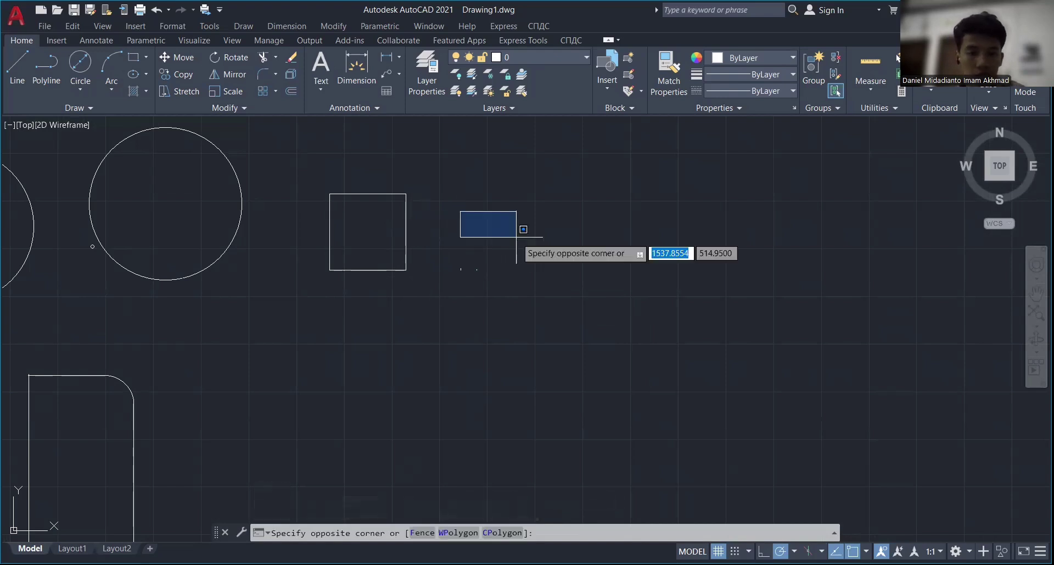
{"action": "left_click", "coordinate": [516, 237]}
Draw a rectangle 100 wide and 200 high to the right of the square and the tiny rectangles
{"action": "type", "text": "REC"}
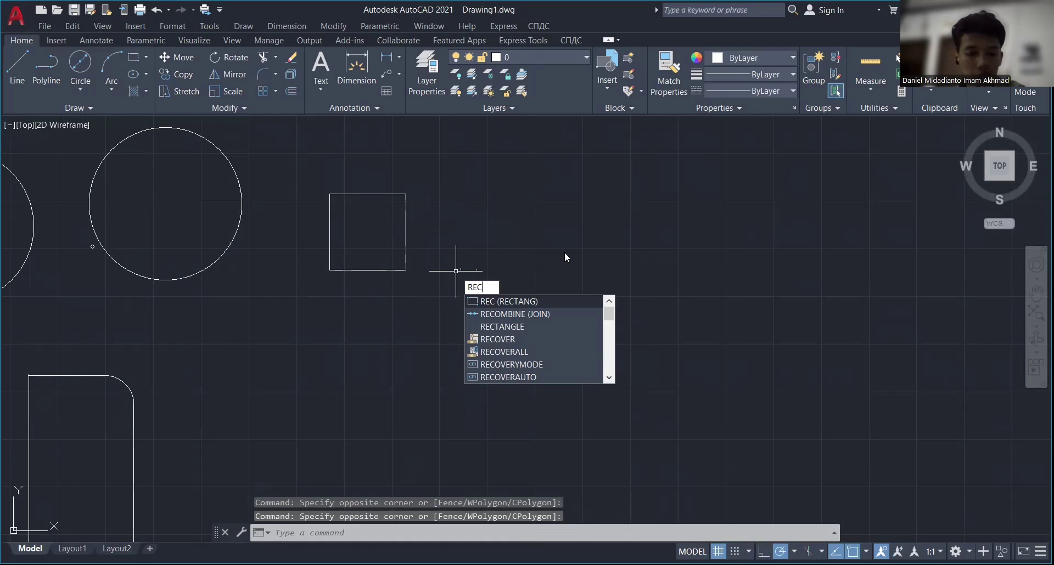
{"action": "key", "text": "Return"}
{"action": "left_click", "coordinate": [527, 268]}
{"action": "type", "text": "100"}
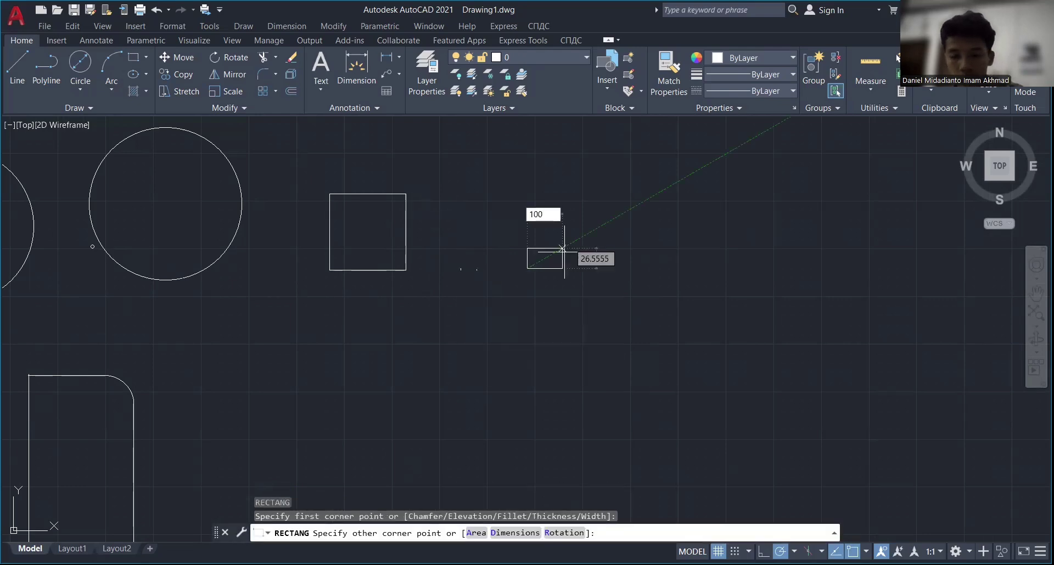
{"action": "key", "text": "Tab"}
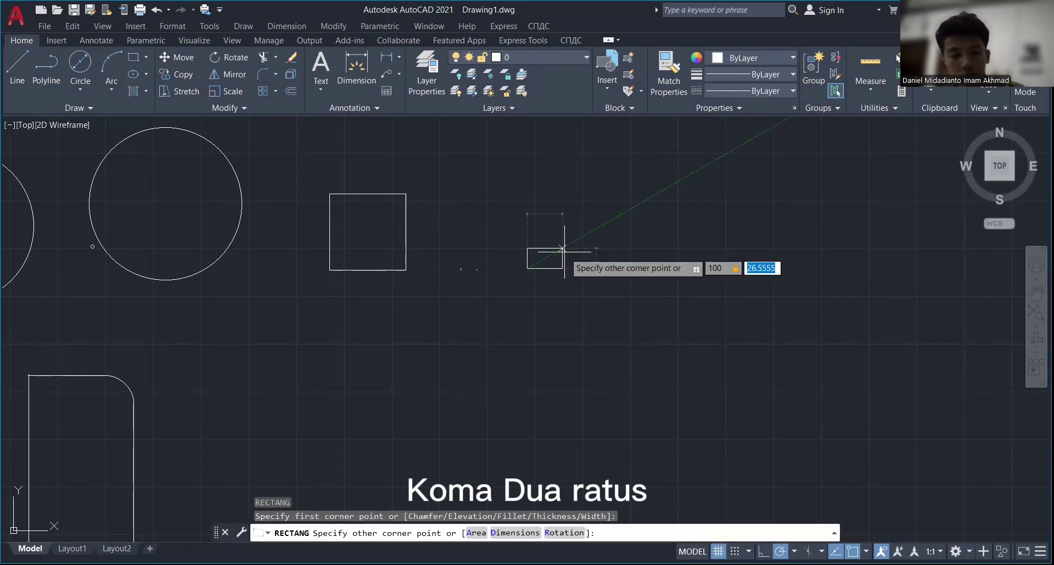
{"action": "type", "text": "200"}
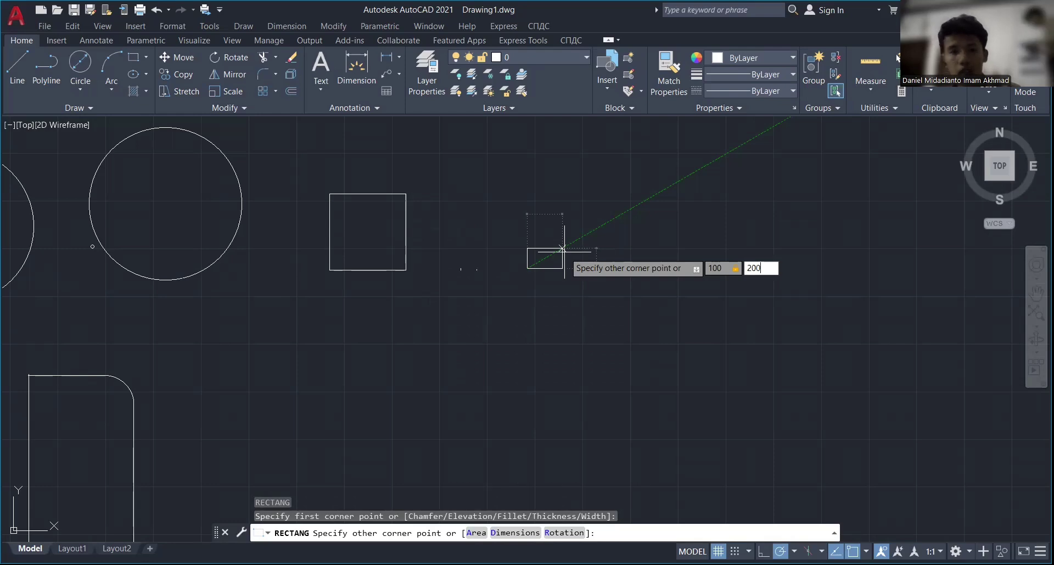
{"action": "key", "text": "Return"}
{"action": "scroll", "coordinate": [622, 271], "scroll_direction": "up", "scroll_amount": 4}
{"action": "scroll", "coordinate": [622, 271], "scroll_direction": "down", "scroll_amount": 6}
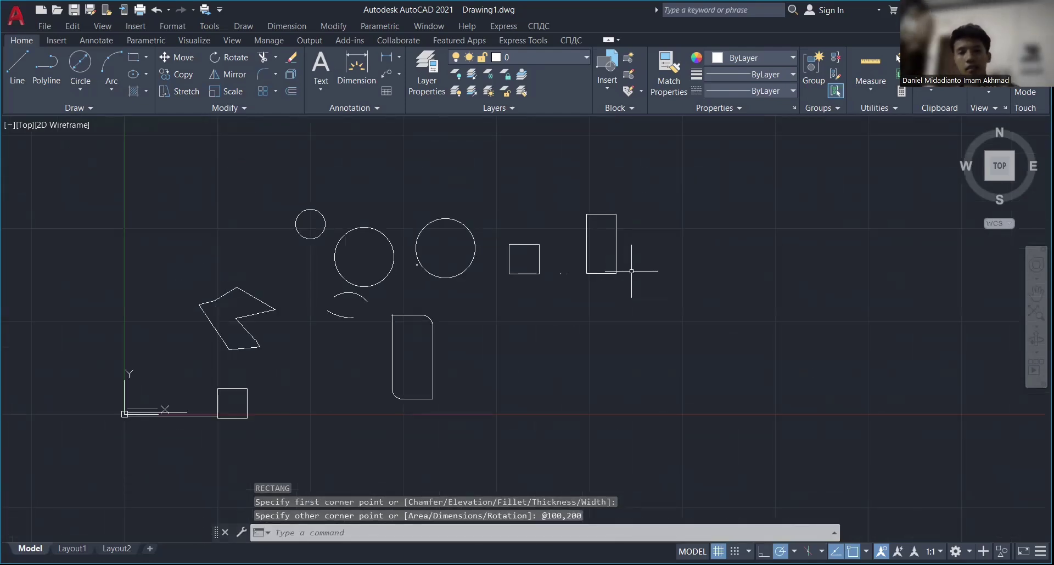
Draw a tiny freehand rectangle in the empty area directly below the 100-unit square
{"action": "scroll", "coordinate": [629, 269], "scroll_direction": "up", "scroll_amount": 2}
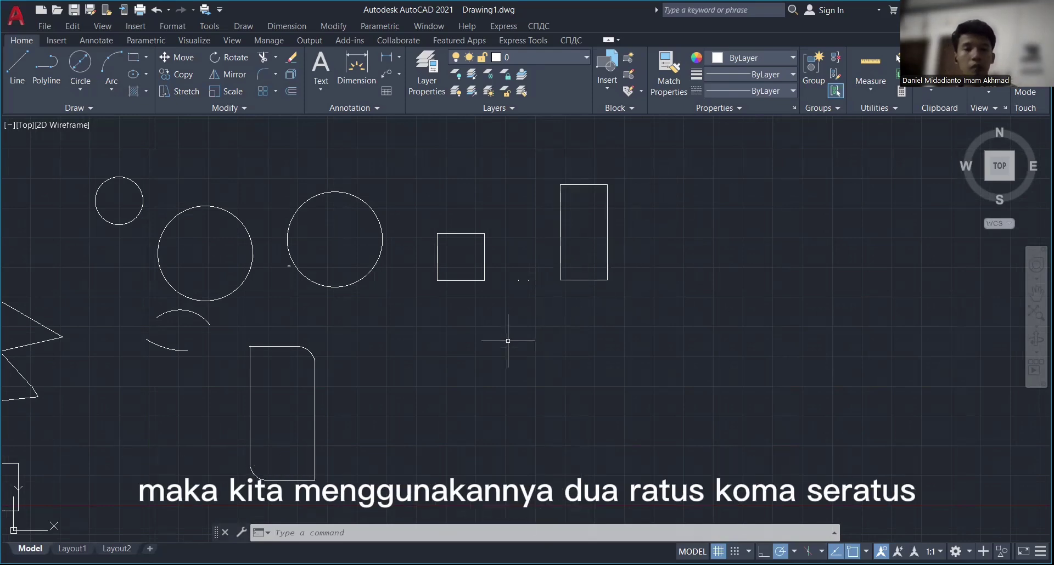
{"action": "scroll", "coordinate": [508, 329], "scroll_direction": "down", "scroll_amount": 3}
{"action": "scroll", "coordinate": [510, 327], "scroll_direction": "up", "scroll_amount": 5}
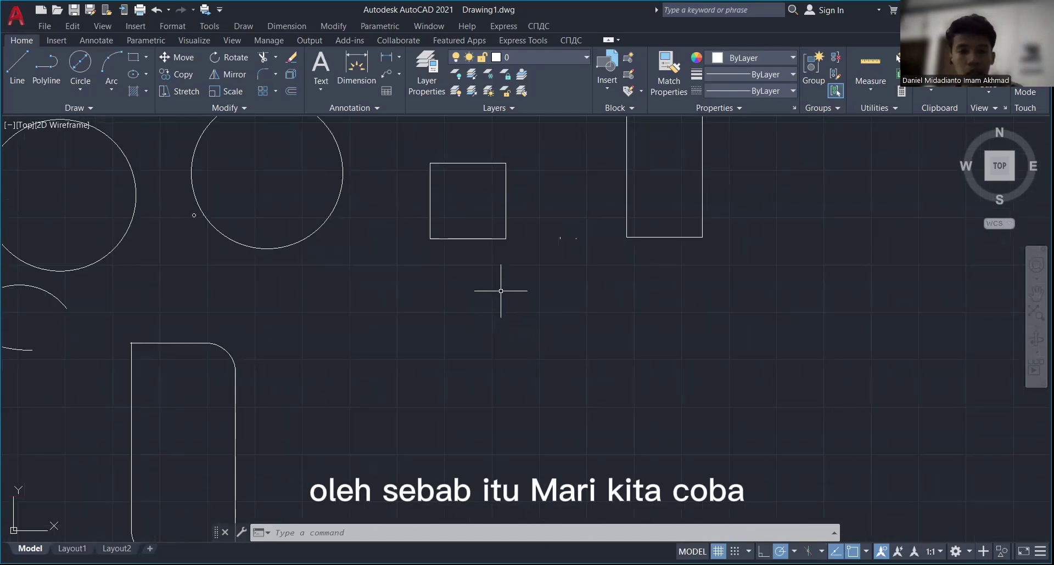
{"action": "type", "text": "REC"}
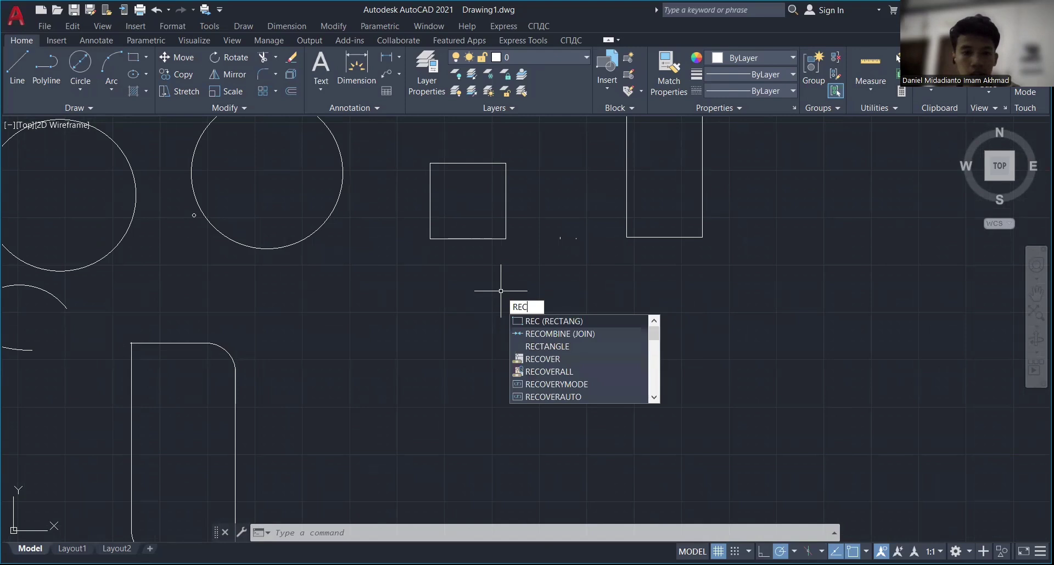
{"action": "key", "text": "Return"}
{"action": "left_click", "coordinate": [447, 355]}
{"action": "left_click", "coordinate": [452, 355]}
{"action": "left_click", "coordinate": [452, 356]}
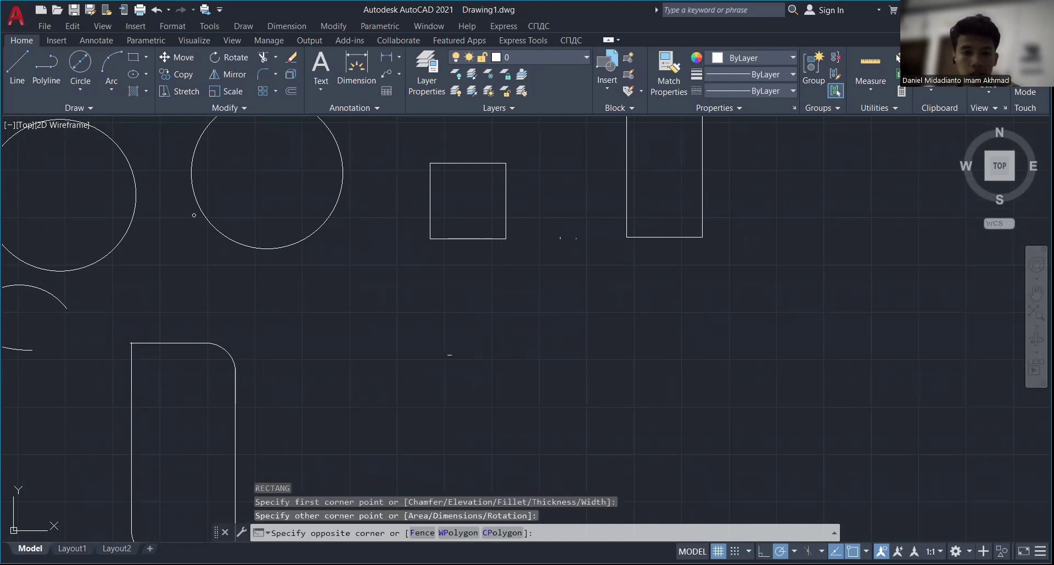
{"action": "left_click_drag", "start_coordinate": [450, 355], "coordinate": [513, 353]}
Draw another tiny freehand rectangle below the gap between the square and the tall rectangle
{"action": "type", "text": "RE"}
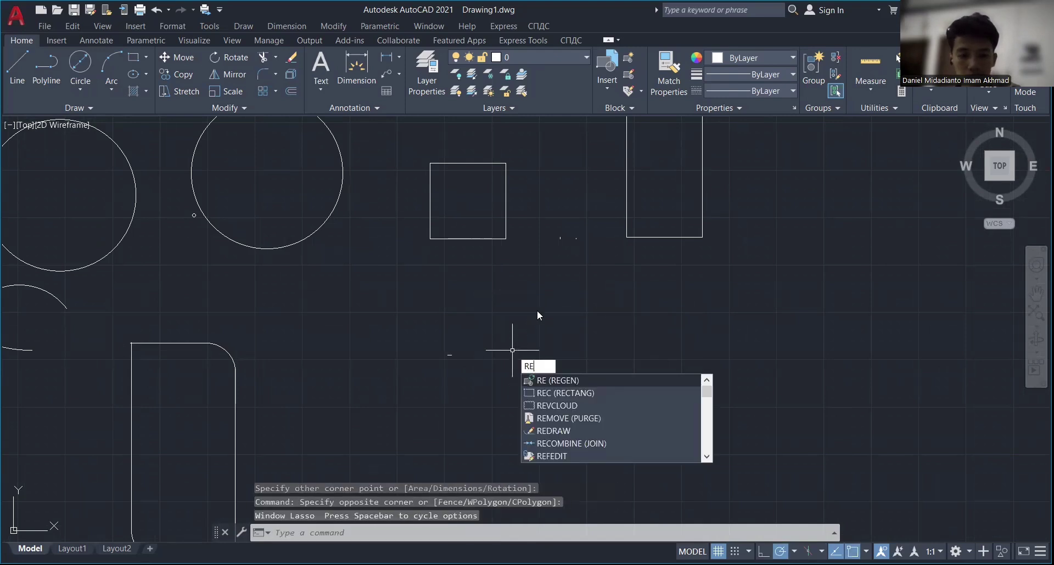
{"action": "type", "text": "C"}
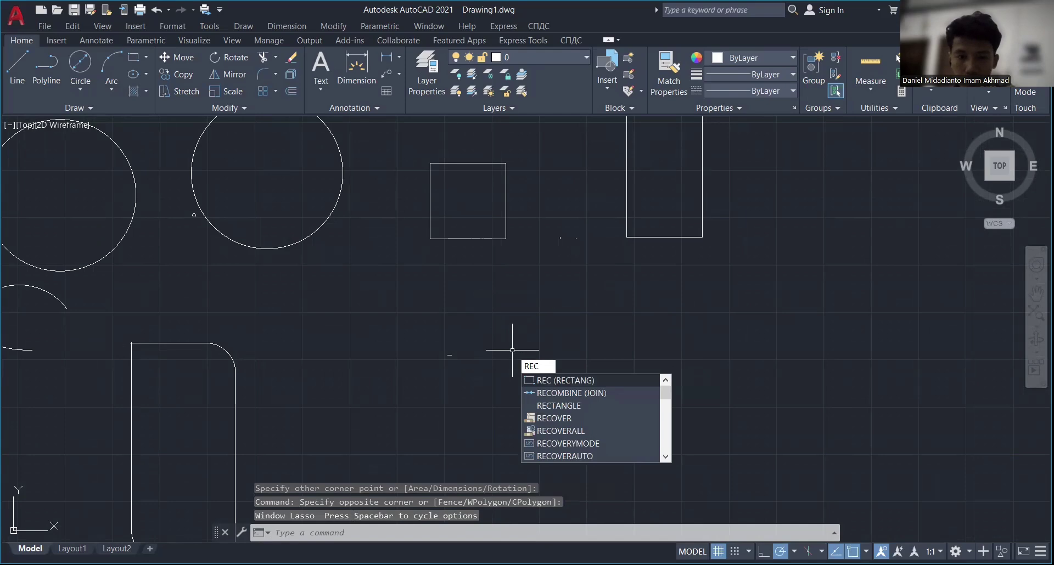
{"action": "key", "text": "Return"}
{"action": "left_click", "coordinate": [549, 297]}
{"action": "left_click", "coordinate": [549, 297]}
{"action": "left_click", "coordinate": [550, 297]}
{"action": "left_click", "coordinate": [584, 320]}
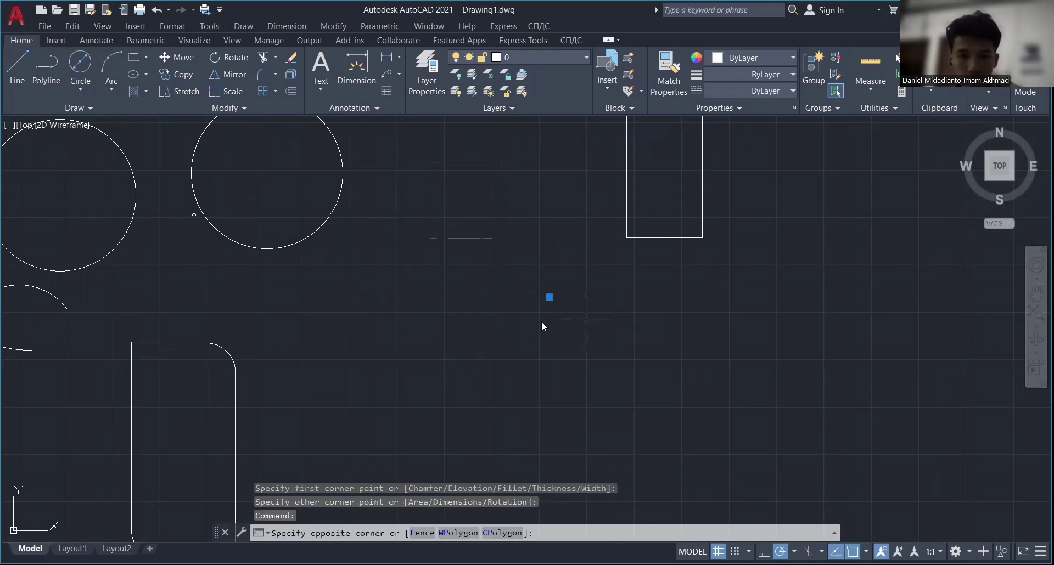
Draw a small freehand rectangle just below the last tiny one, between the square and the tall rectangle
{"action": "type", "text": "rec"}
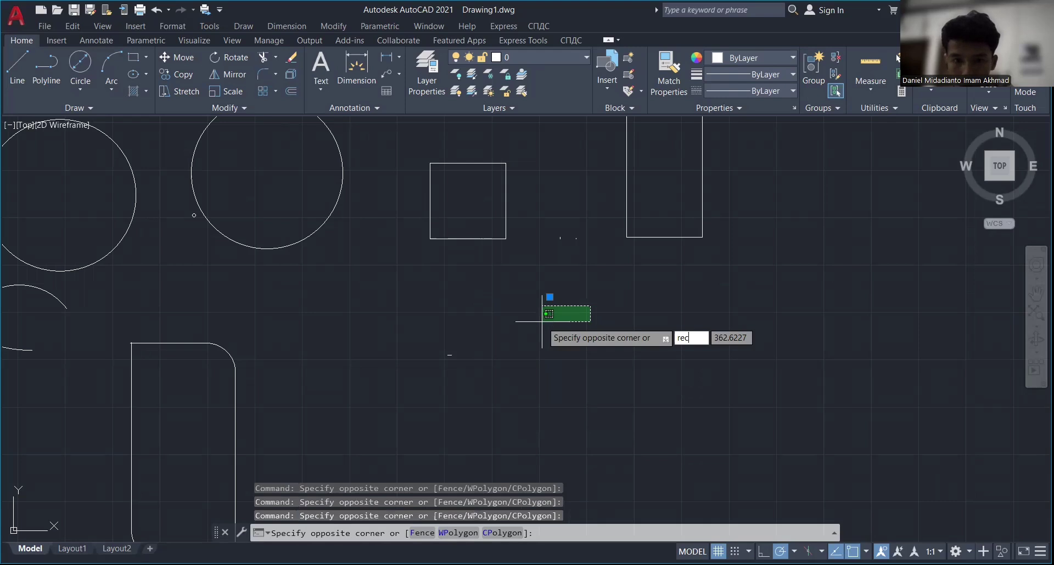
{"action": "key", "text": "Return"}
{"action": "left_click", "coordinate": [543, 319]}
{"action": "left_click", "coordinate": [553, 326]}
{"action": "left_click", "coordinate": [586, 337]}
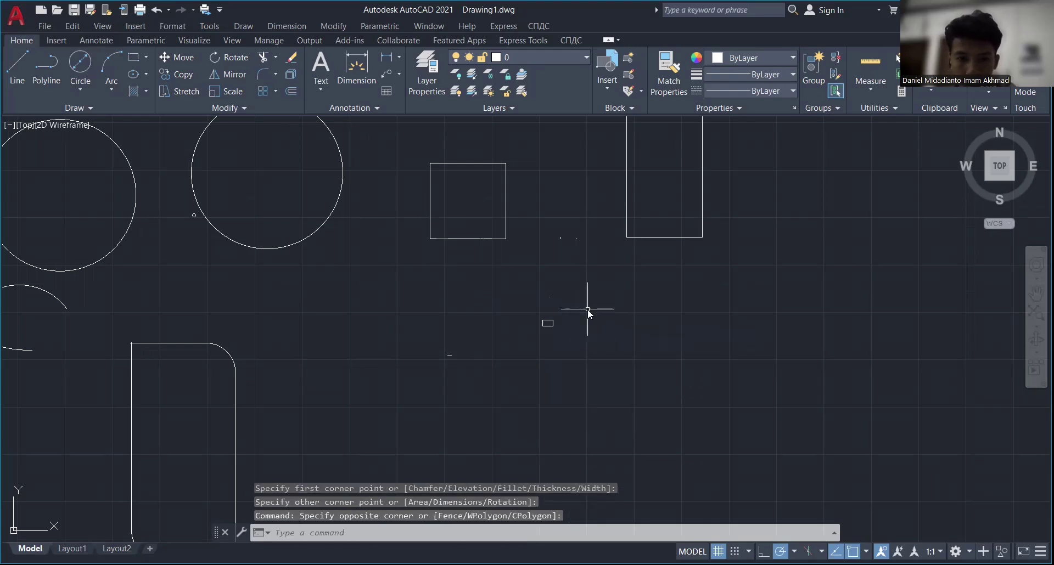
{"action": "type", "text": "rec"}
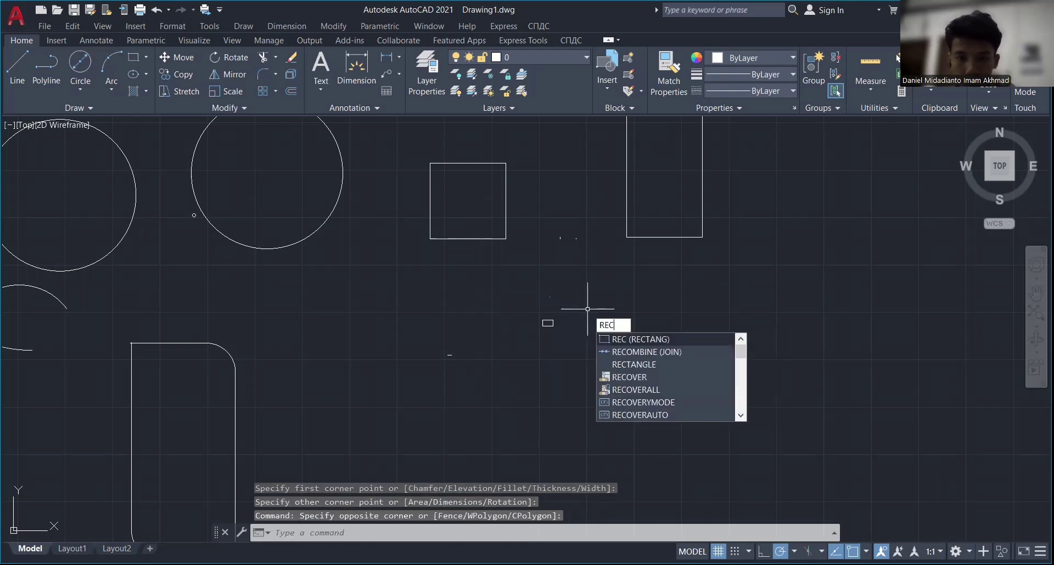
{"action": "key", "text": "Escape"}
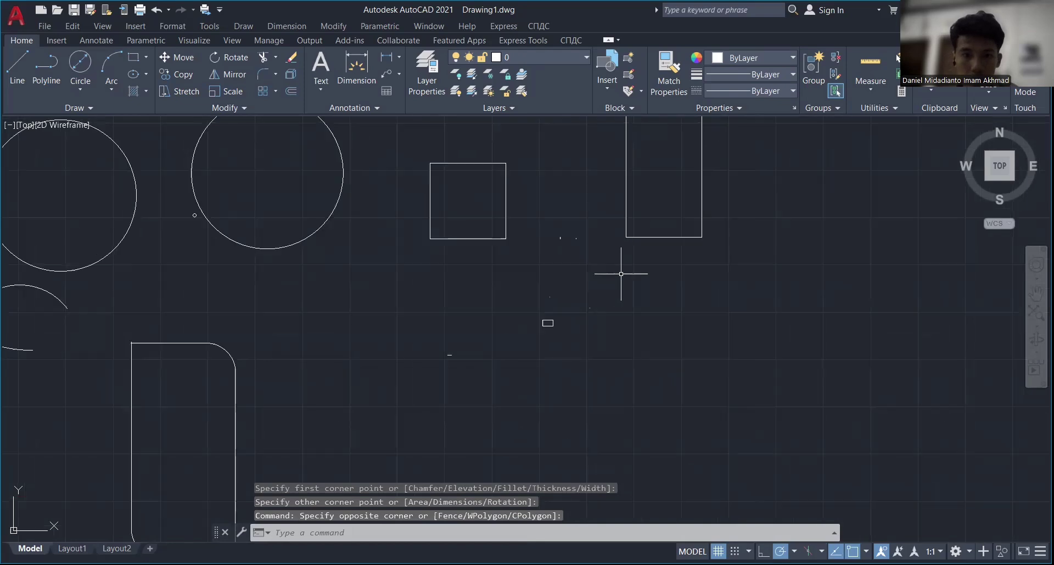
Draw a rectangle 200 wide and 100 high, starting just below the tall rectangle's lower-left corner
{"action": "scroll", "coordinate": [621, 273], "scroll_direction": "down", "scroll_amount": 4}
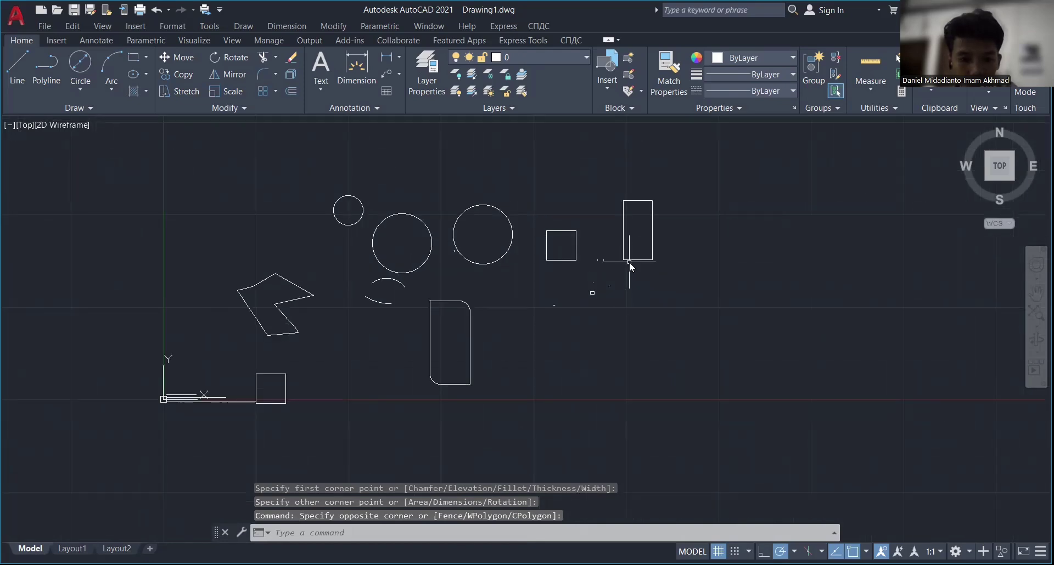
{"action": "type", "text": "rec"}
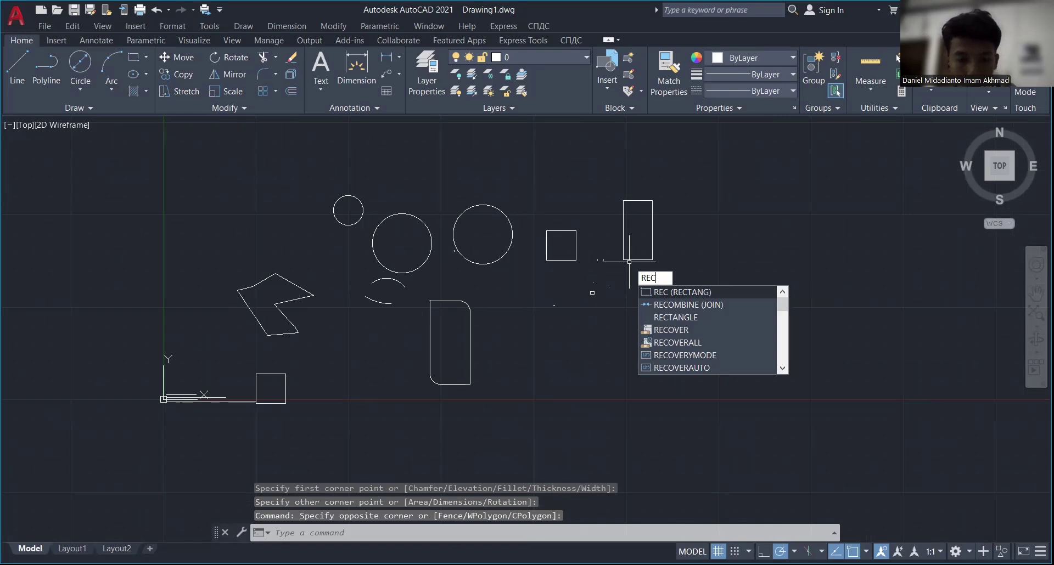
{"action": "key", "text": "Return"}
{"action": "left_click", "coordinate": [623, 282]}
{"action": "type", "text": "200"}
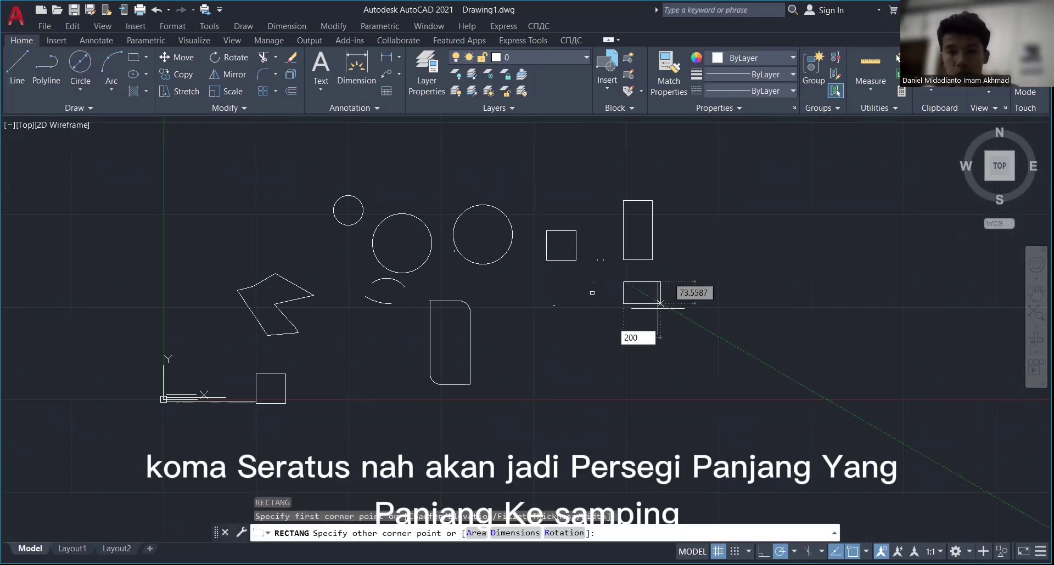
{"action": "type", "text": ",100"}
{"action": "key", "text": "Return"}
{"action": "scroll", "coordinate": [683, 299], "scroll_direction": "up", "scroll_amount": 4}
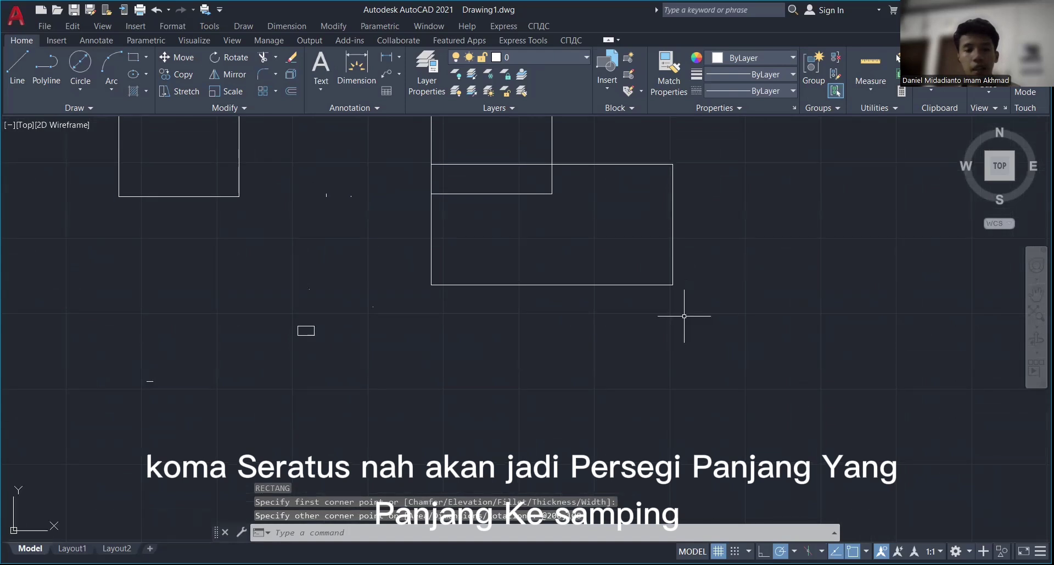
{"action": "middle_click_drag", "start_coordinate": [892, 306], "coordinate": [861, 443]}
{"action": "middle_click_drag", "start_coordinate": [824, 353], "coordinate": [813, 316]}
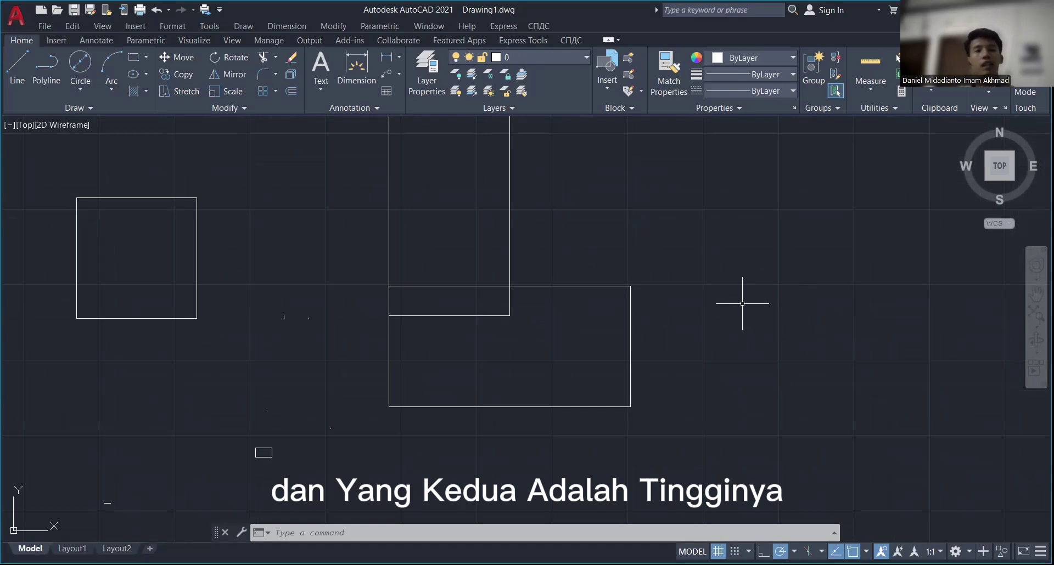
{"action": "middle_click_drag", "start_coordinate": [741, 294], "coordinate": [670, 341]}
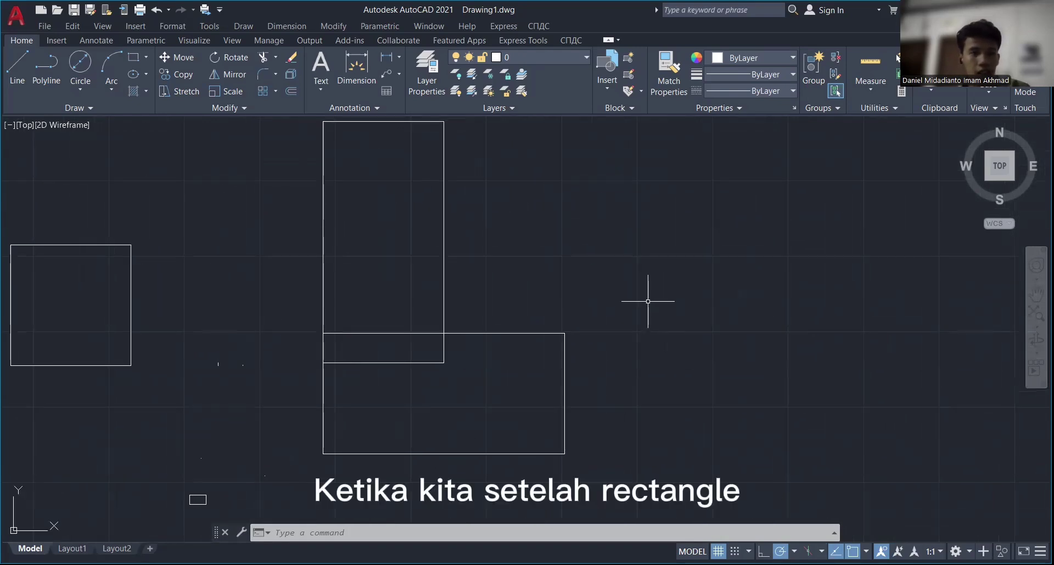
{"action": "scroll", "coordinate": [648, 301], "scroll_direction": "down", "scroll_amount": 4}
{"action": "middle_click_drag", "start_coordinate": [648, 299], "coordinate": [586, 301]}
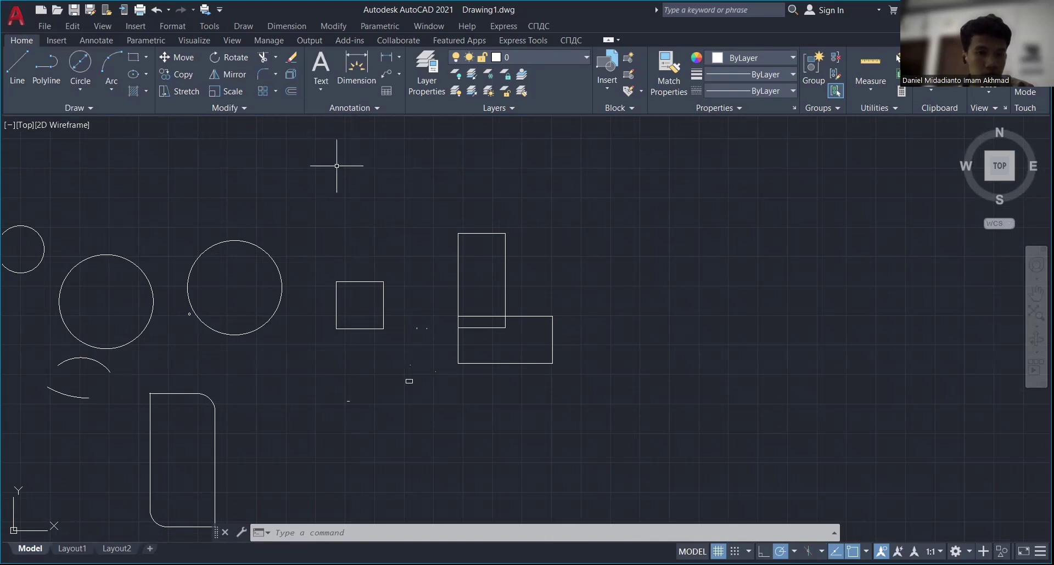
{"action": "left_click", "coordinate": [133, 108]}
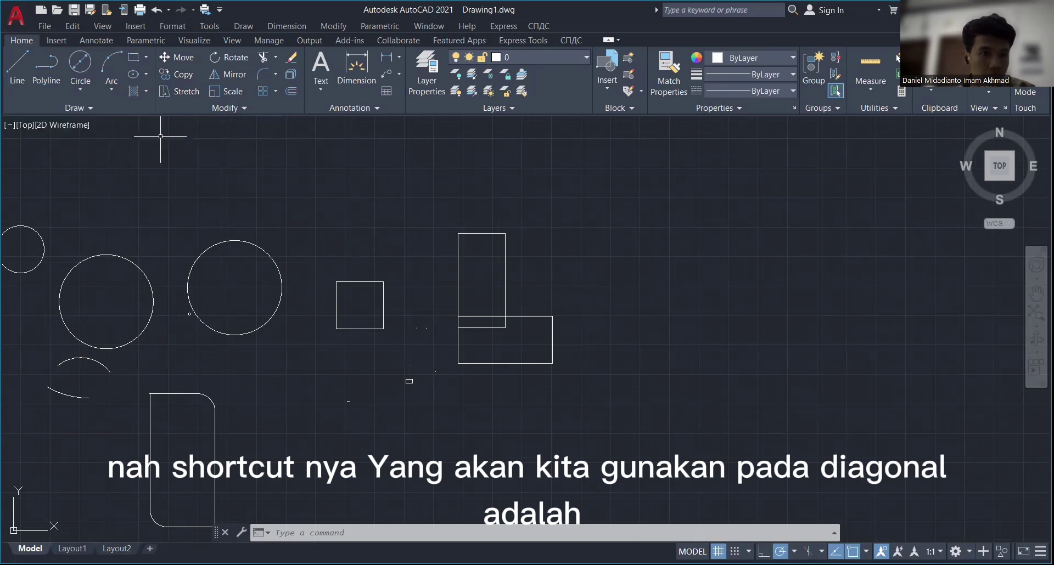
{"action": "left_click", "coordinate": [107, 109]}
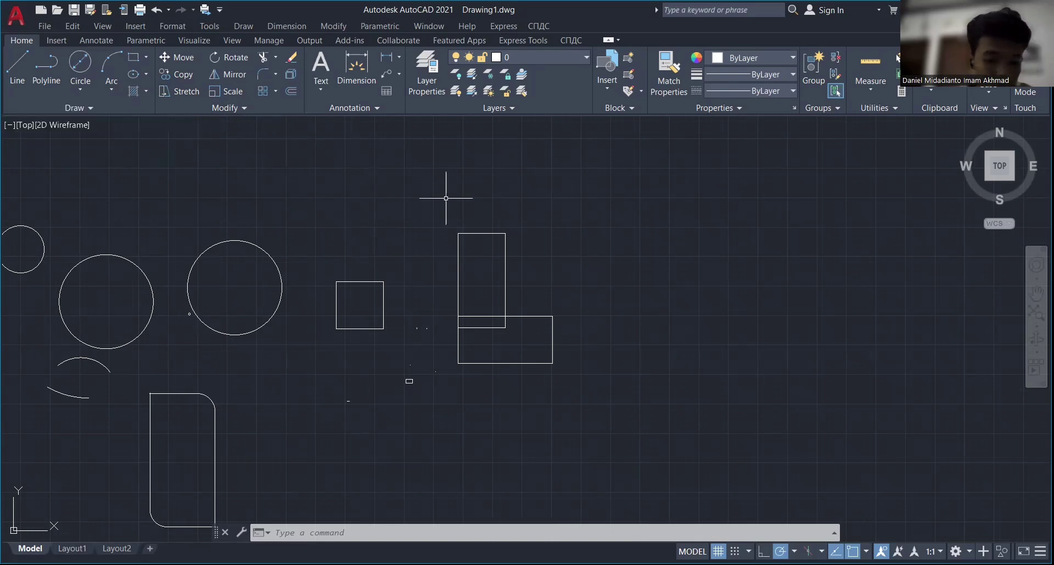
{"action": "type", "text": "DY"}
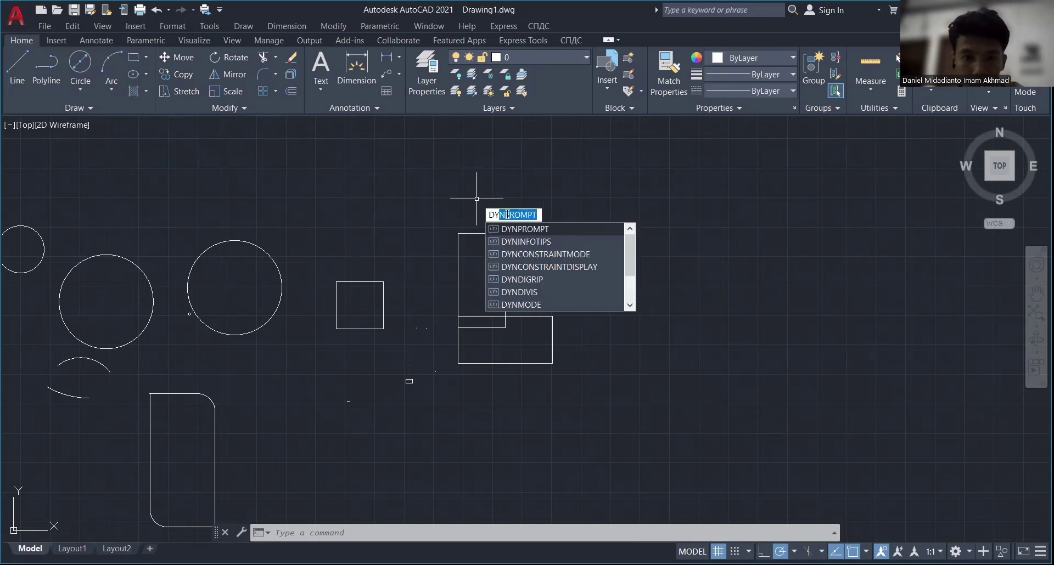
{"action": "type", "text": "a"}
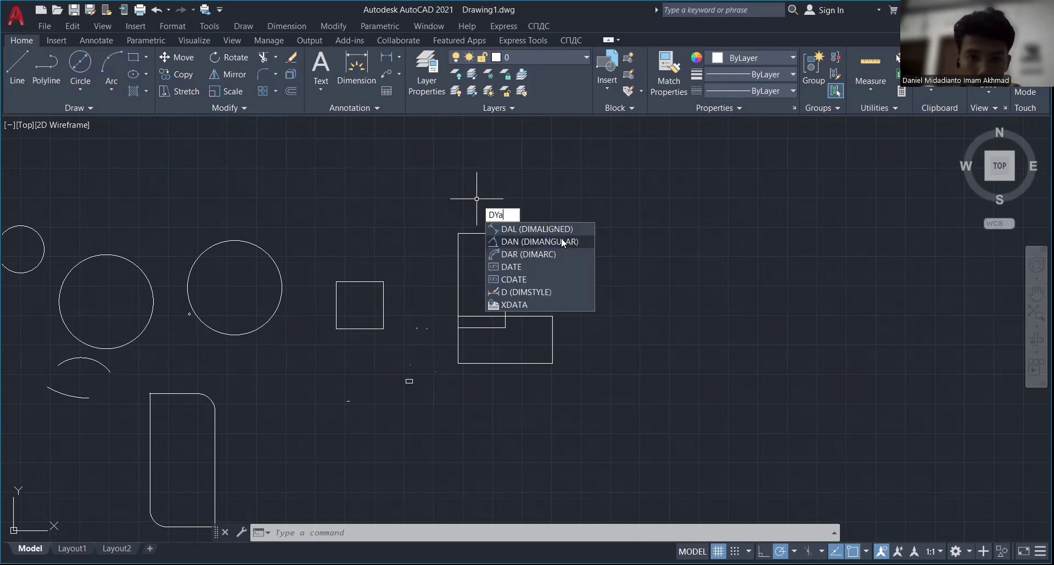
{"action": "key", "text": "BackSpace"}
{"action": "key", "text": "BackSpace"}
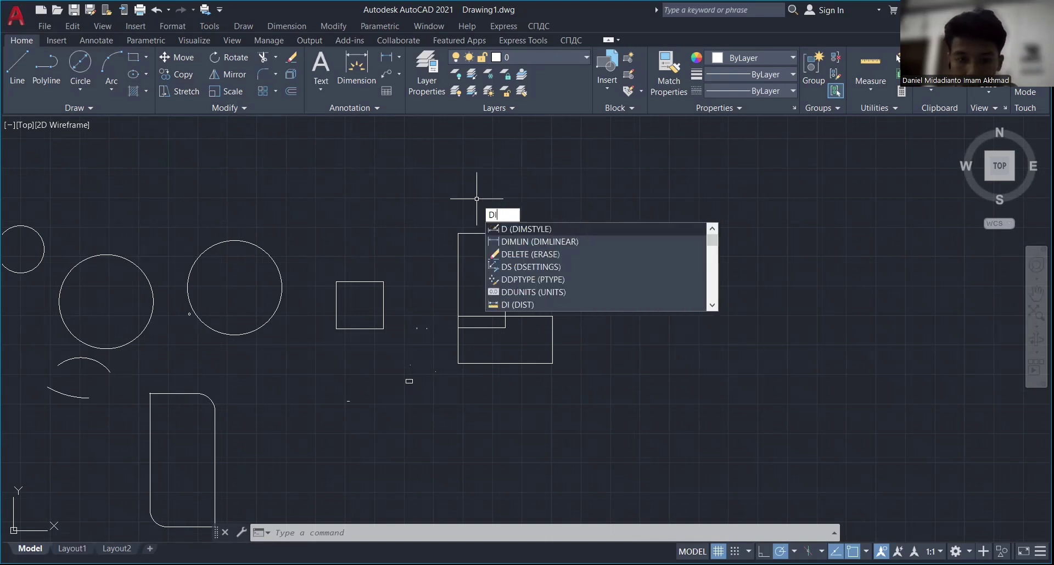
{"action": "type", "text": "l"}
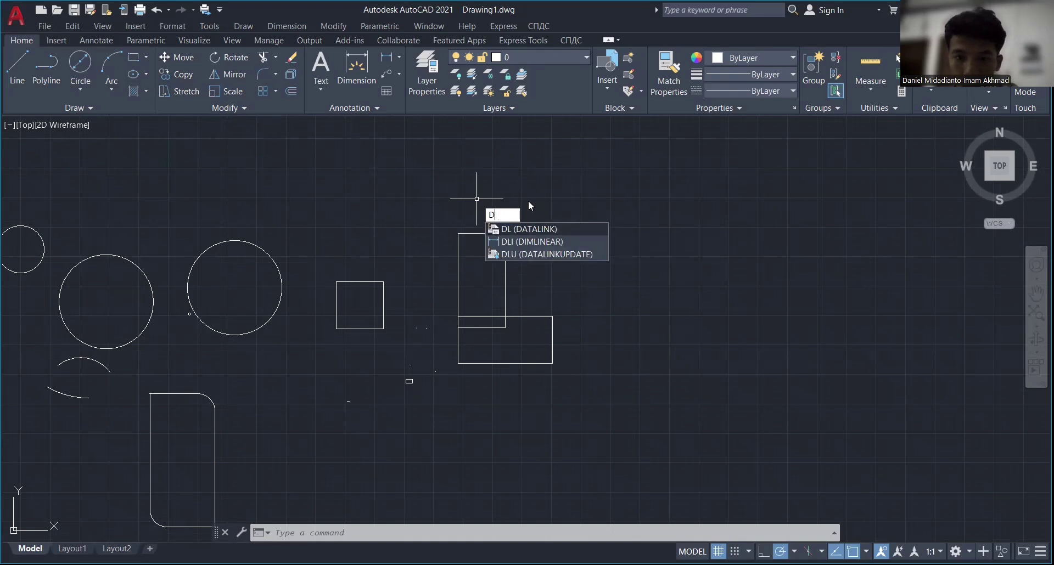
{"action": "key", "text": "BackSpace"}
{"action": "key", "text": "BackSpace"}
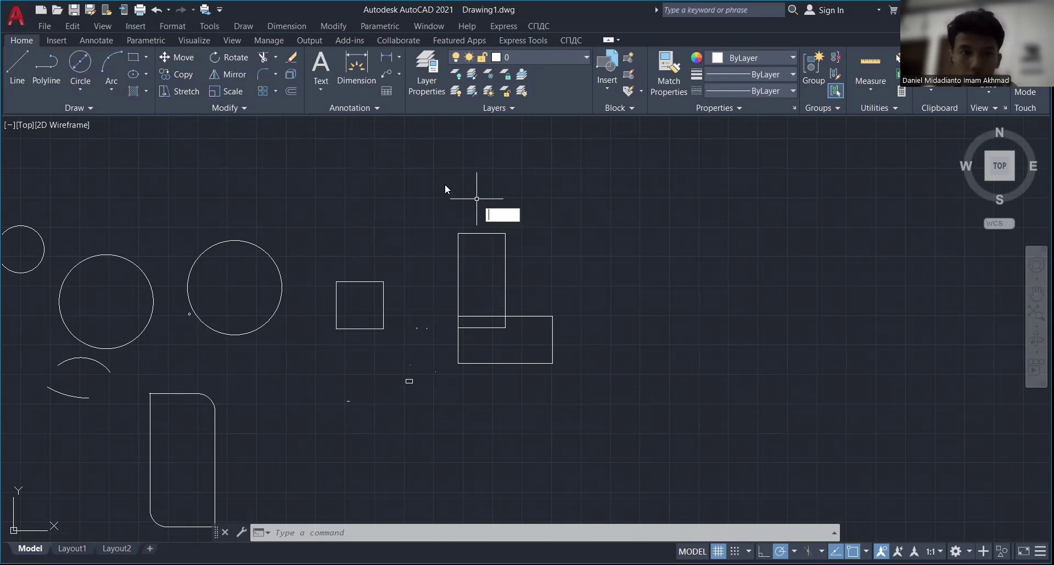
{"action": "left_click", "coordinate": [118, 110]}
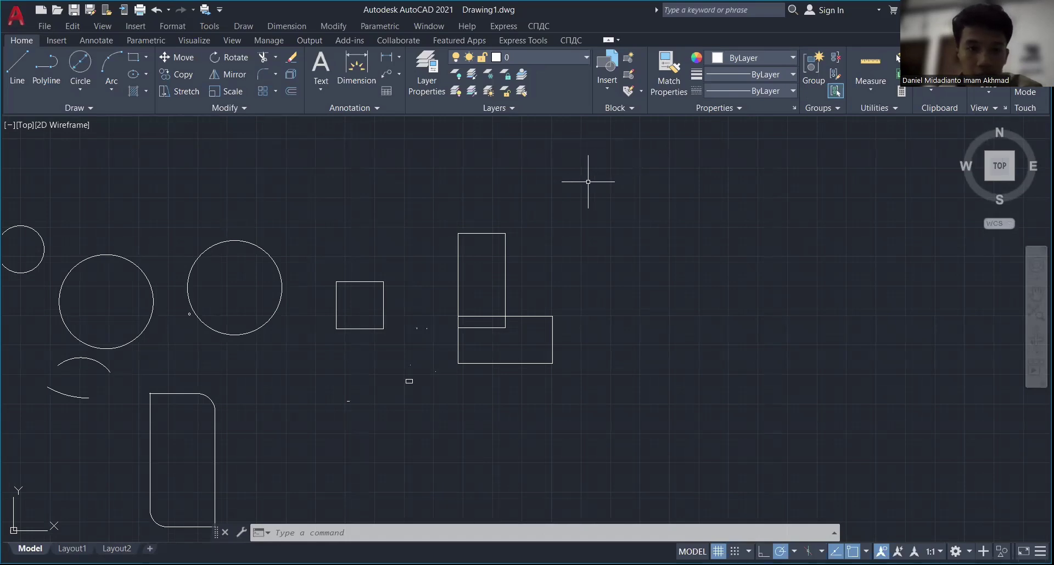
Draw a three-sided polygon inscribed in a circle of radius 100, in the empty area to the upper right of the overlapping rectangles
{"action": "middle_click_drag", "start_coordinate": [621, 176], "coordinate": [558, 158]}
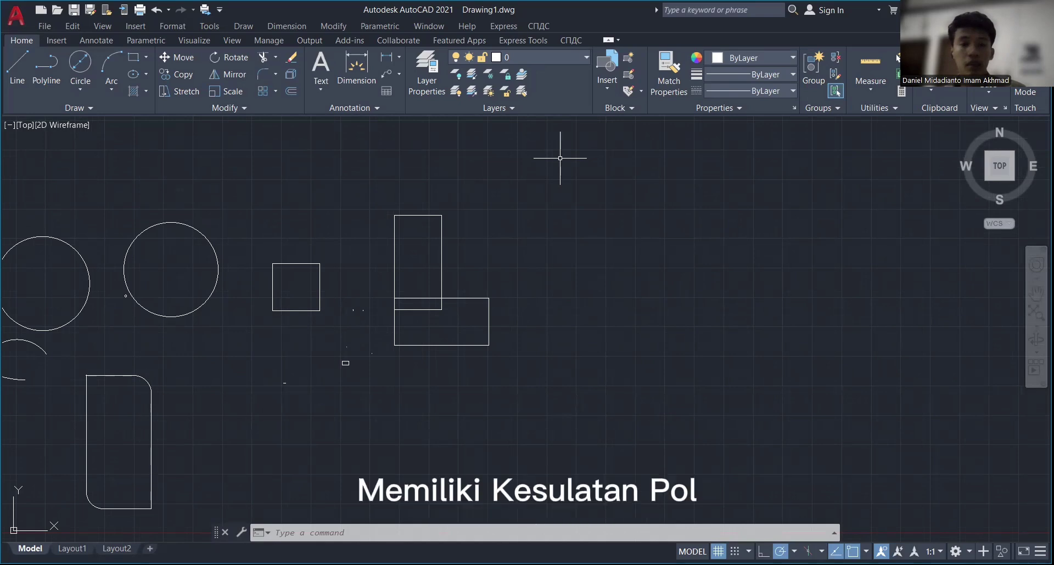
{"action": "type", "text": "POL"}
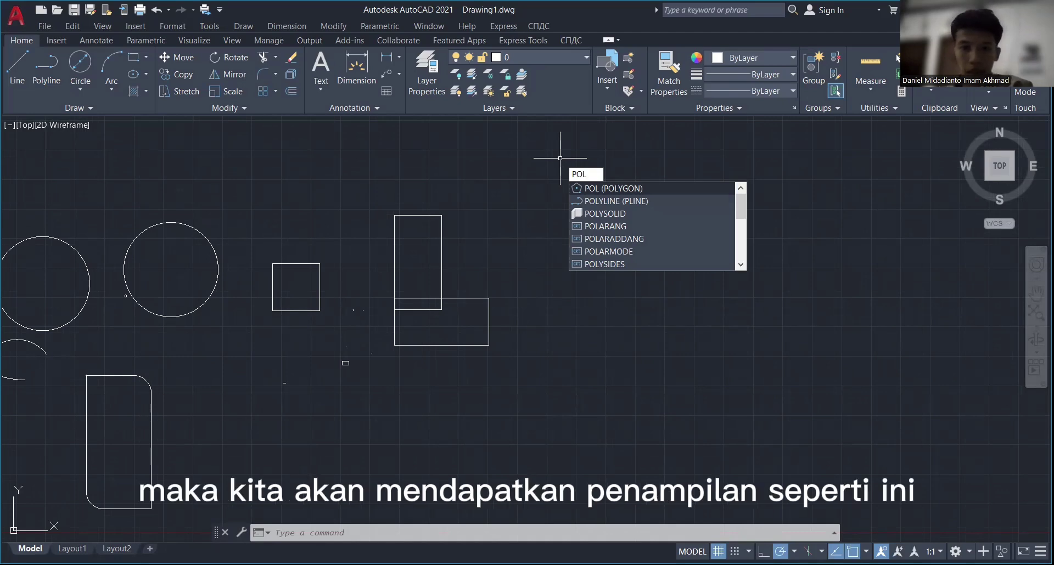
{"action": "key", "text": "Return"}
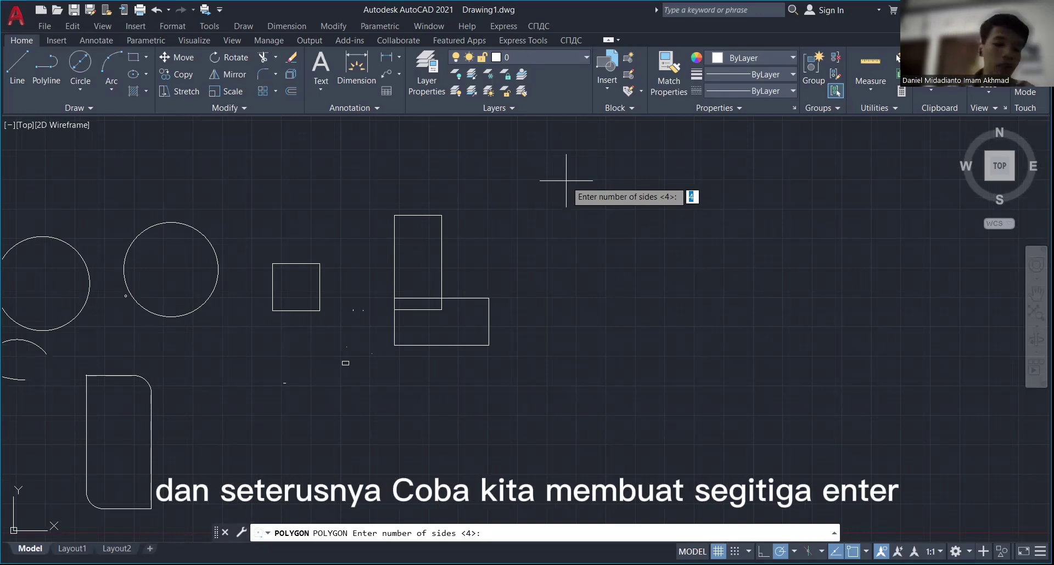
{"action": "type", "text": "3"}
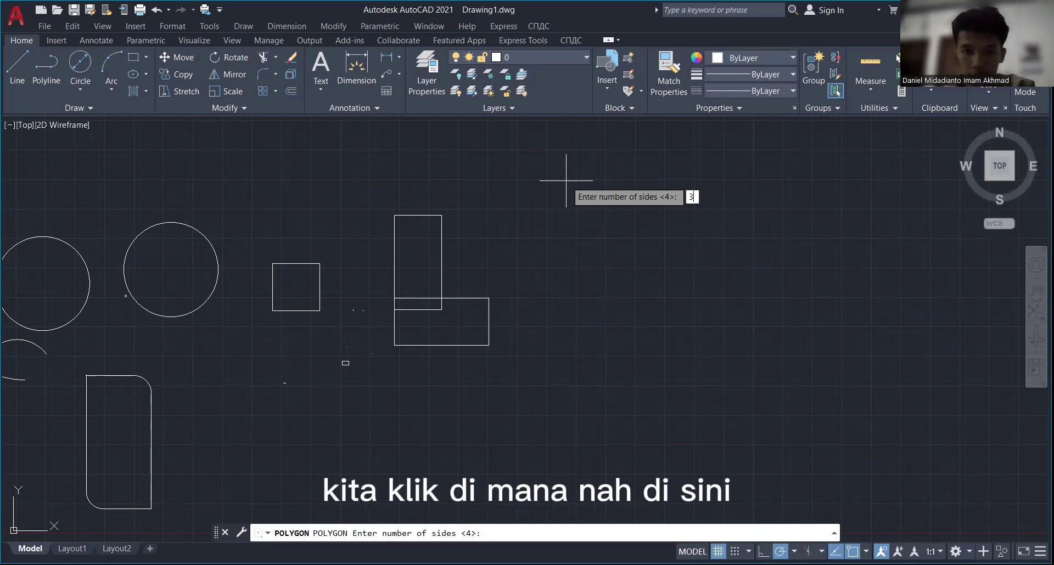
{"action": "key", "text": "Return"}
{"action": "left_click", "coordinate": [649, 202]}
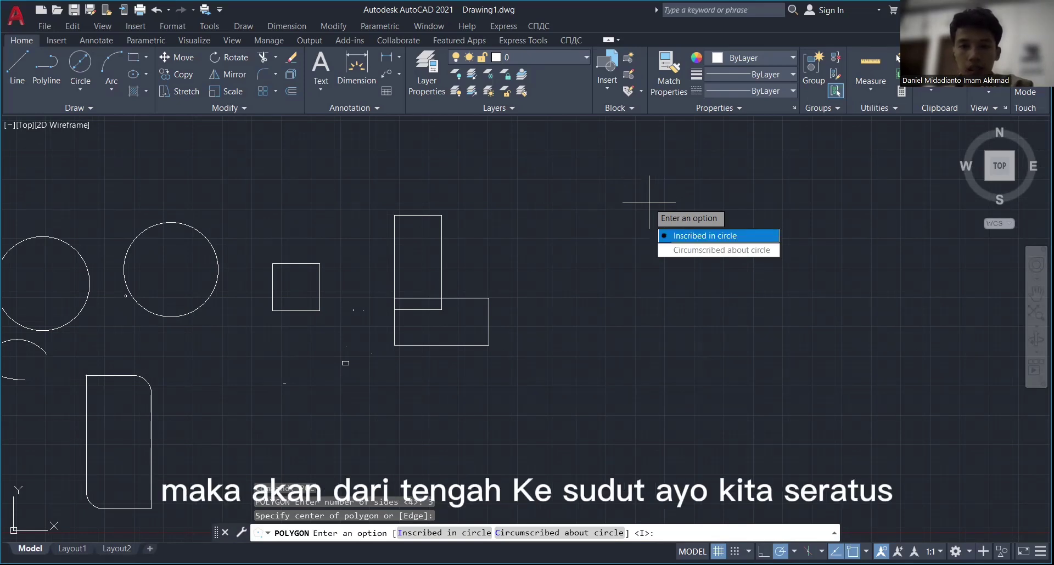
{"action": "key", "text": "Return"}
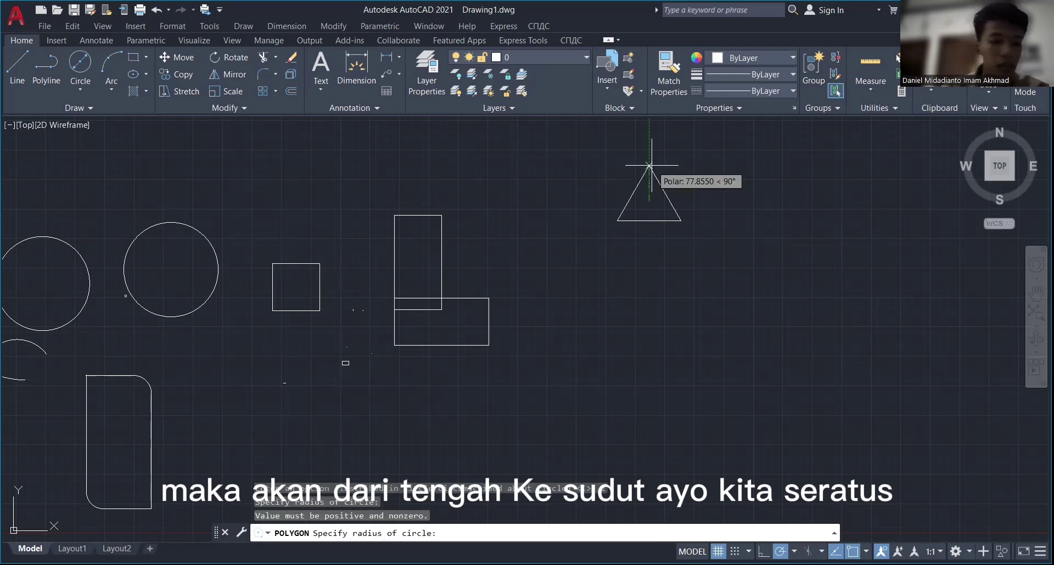
{"action": "type", "text": "1"}
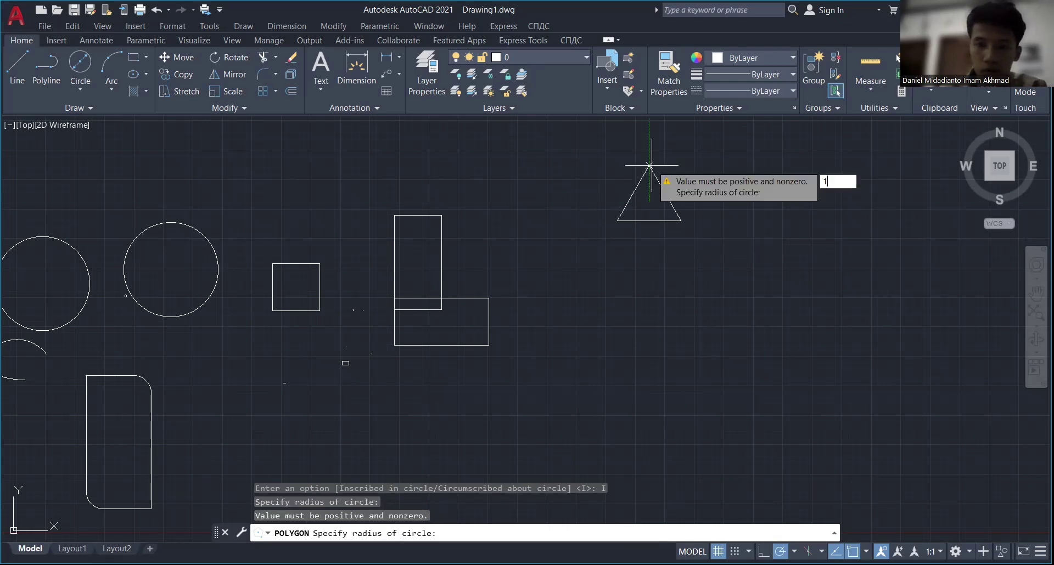
{"action": "type", "text": "00"}
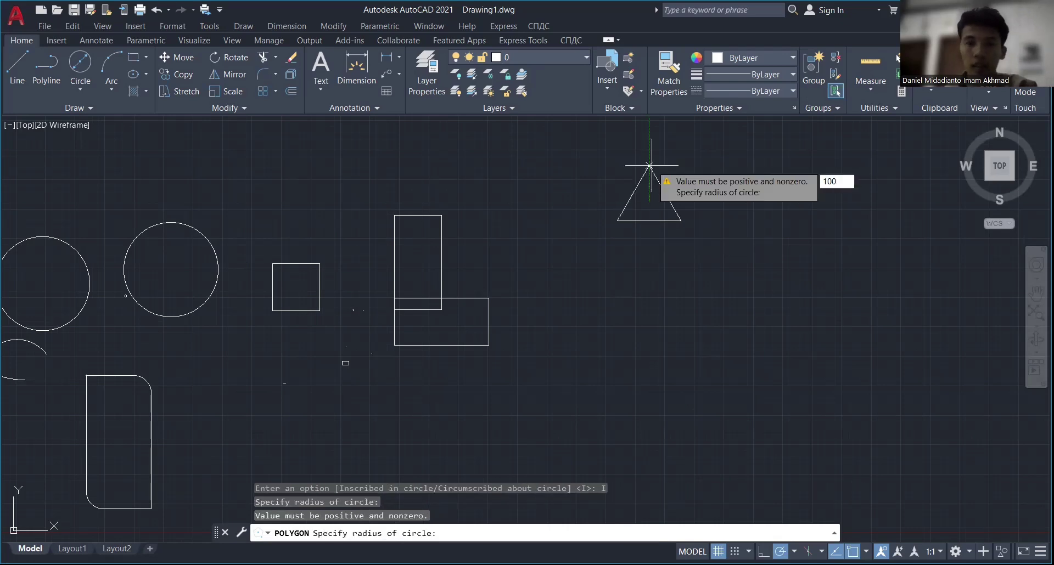
{"action": "key", "text": "Return"}
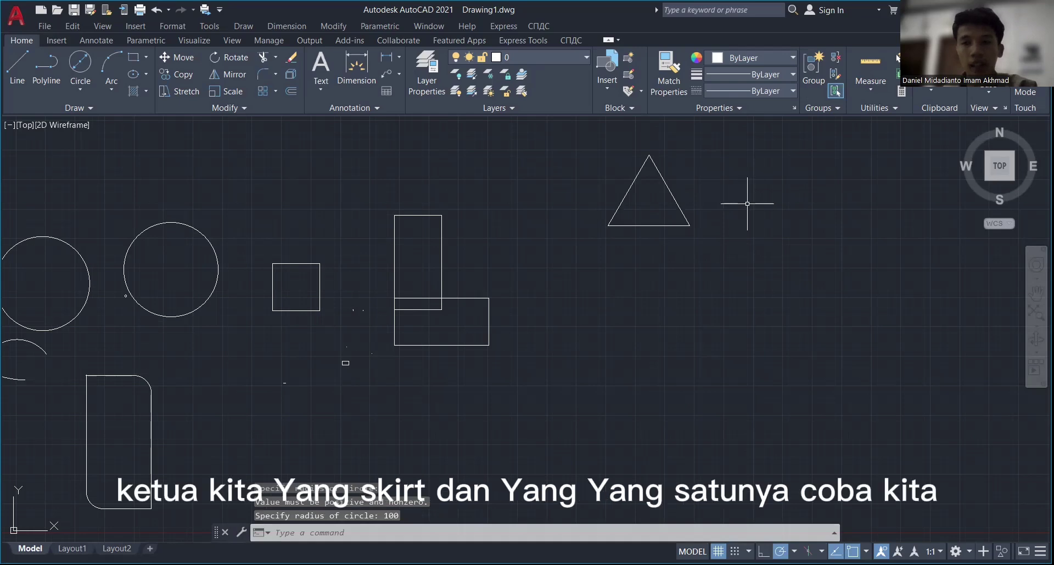
Draw a three-sided polygon circumscribed about a circle of radius 100, to the right of the first triangle
{"action": "mouse_move", "coordinate": [744, 205]}
{"action": "middle_mouse_down"}
{"action": "mouse_move", "coordinate": [696, 200]}
{"action": "mouse_move", "coordinate": [646, 219]}
{"action": "middle_mouse_up"}
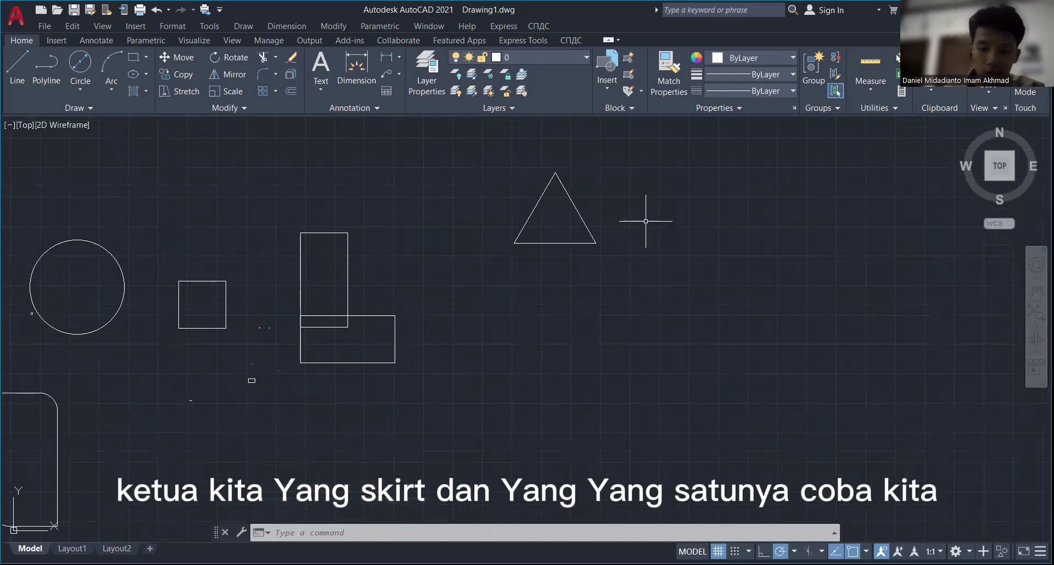
{"action": "type", "text": "POL"}
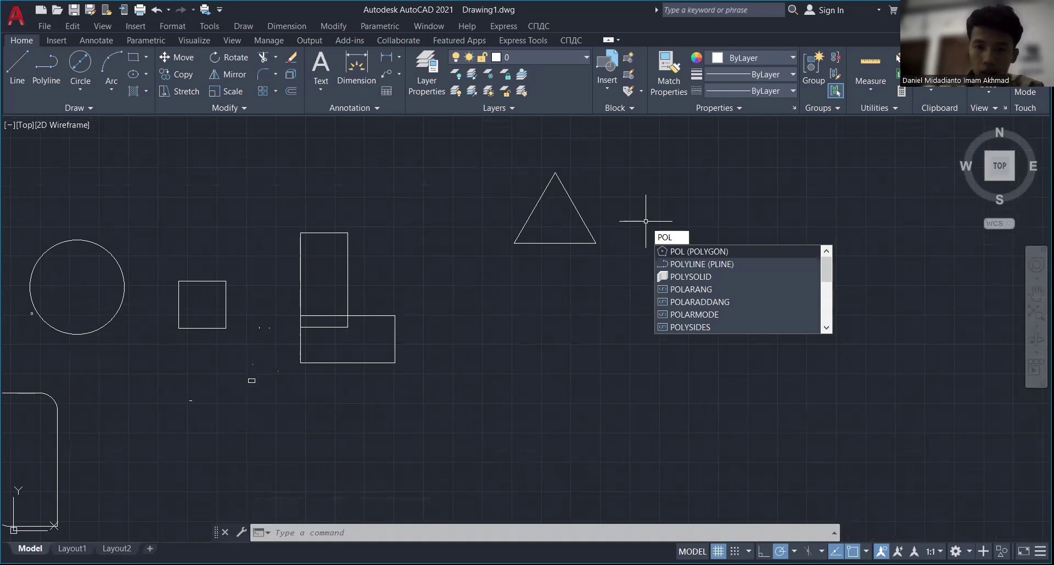
{"action": "key", "text": "Return"}
{"action": "key", "text": "Return"}
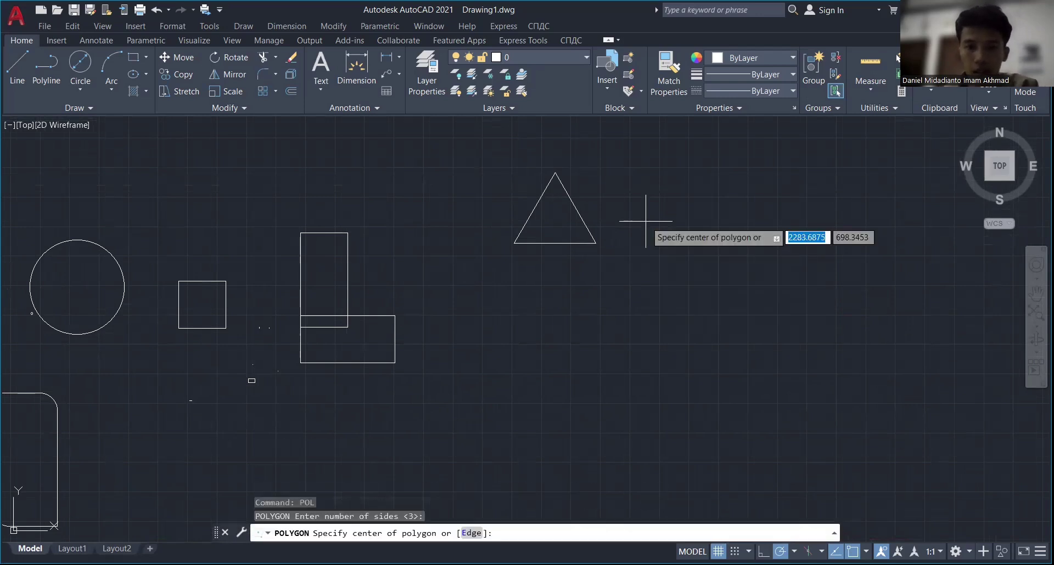
{"action": "left_click", "coordinate": [709, 208]}
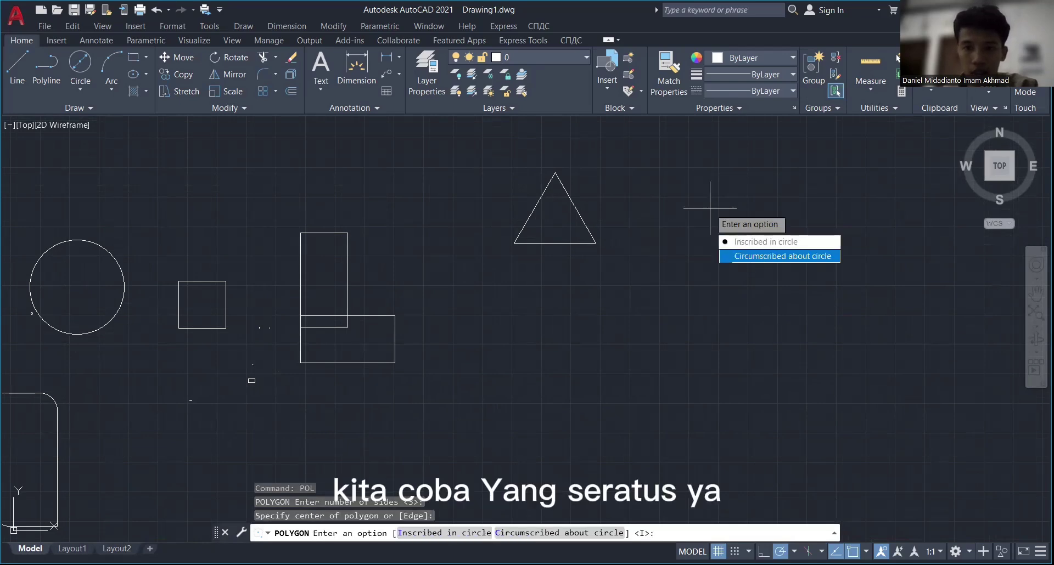
{"action": "key", "text": "Return"}
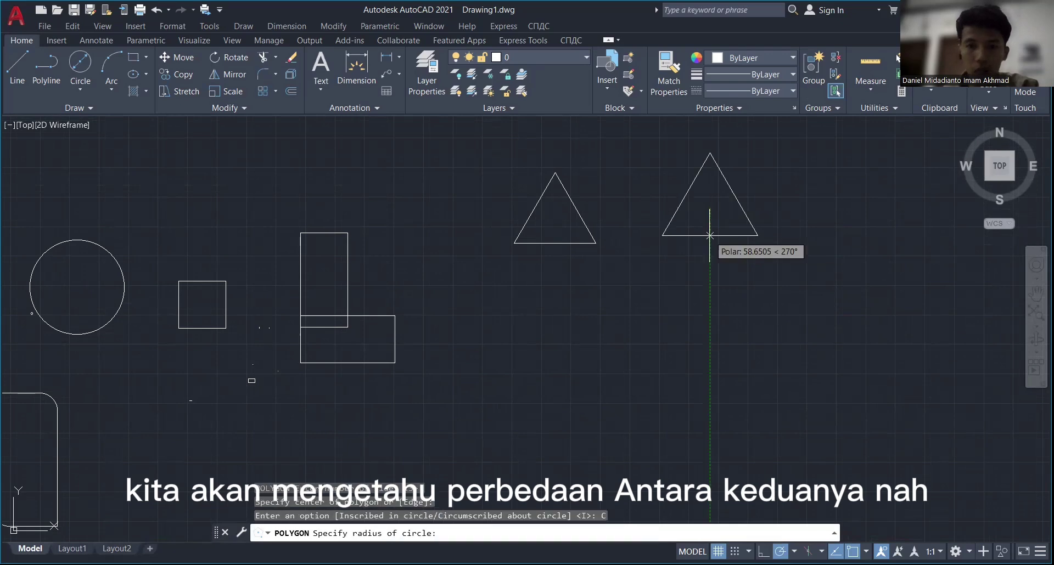
{"action": "type", "text": "1"}
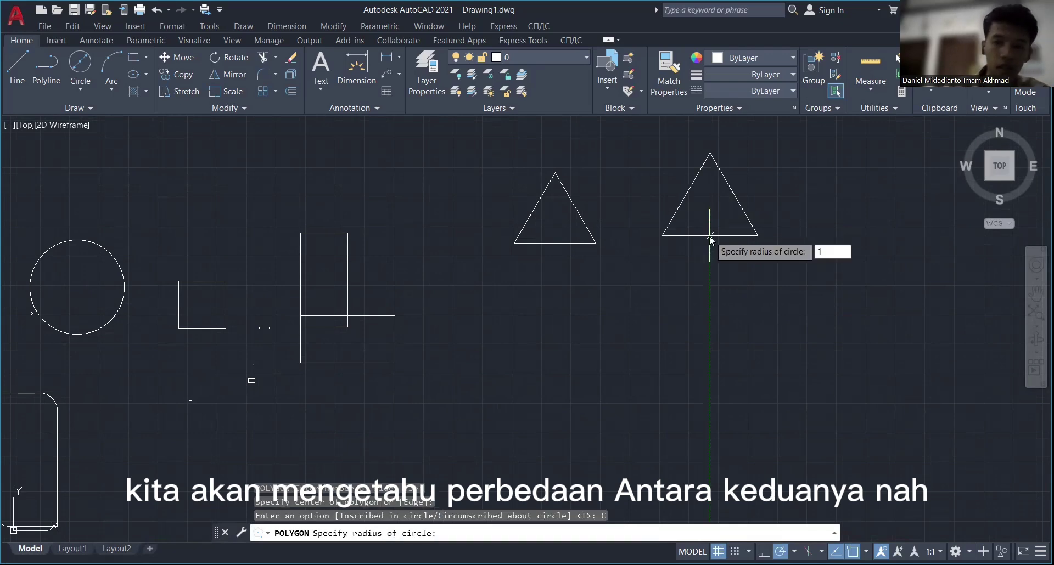
{"action": "type", "text": "00"}
{"action": "key", "text": "Return"}
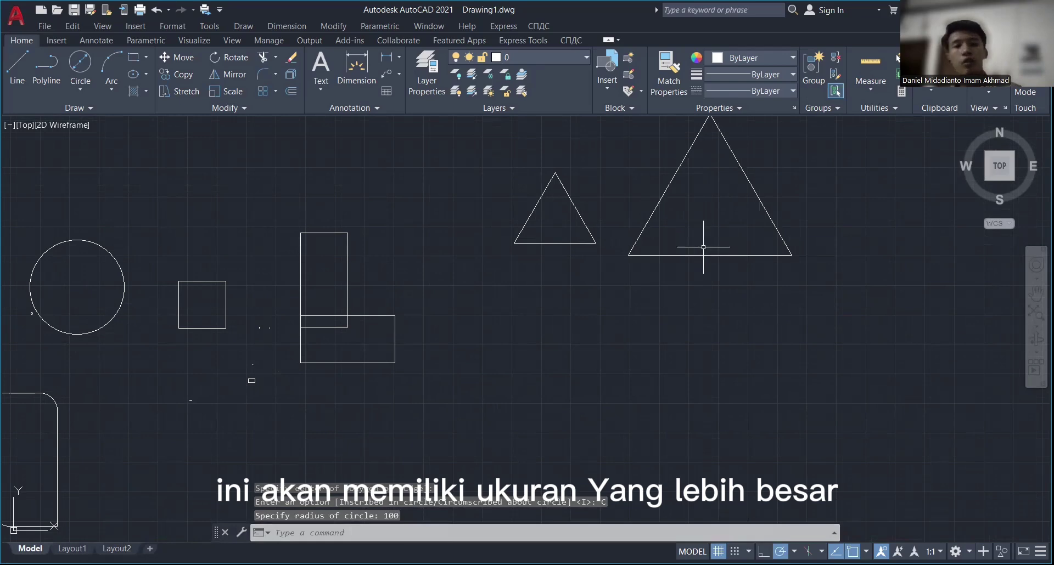
Draw a five-sided polygon inscribed in a circle of radius 100, below the smaller triangle
{"action": "middle_click_drag", "start_coordinate": [702, 329], "coordinate": [671, 342]}
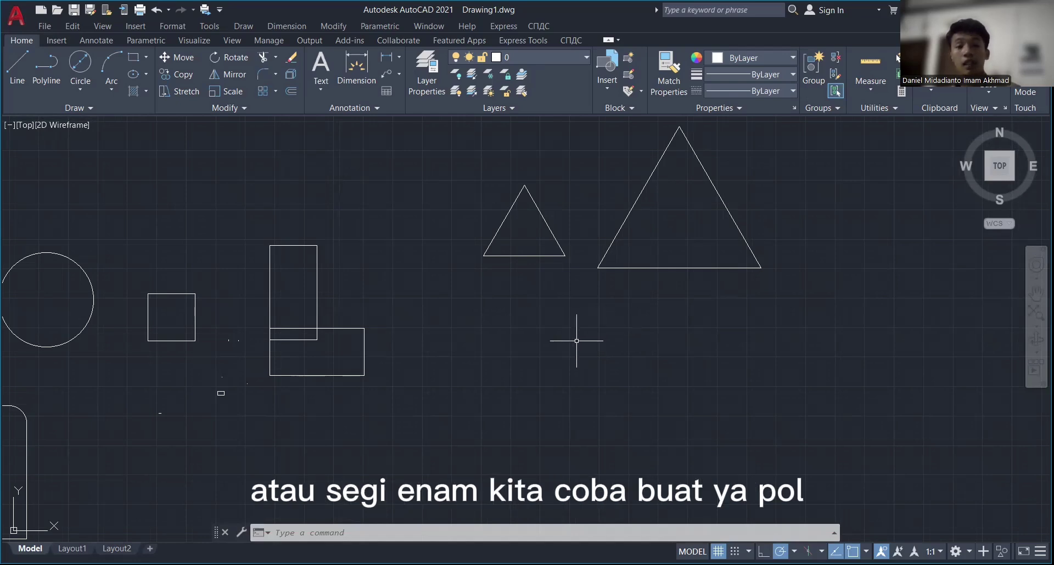
{"action": "type", "text": "pol"}
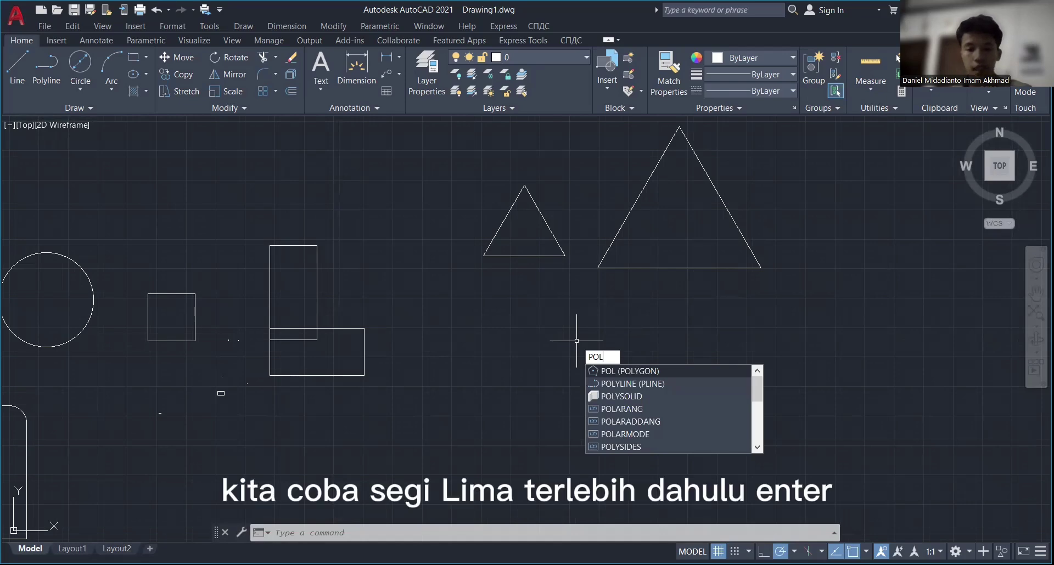
{"action": "key", "text": "Return"}
{"action": "type", "text": "5"}
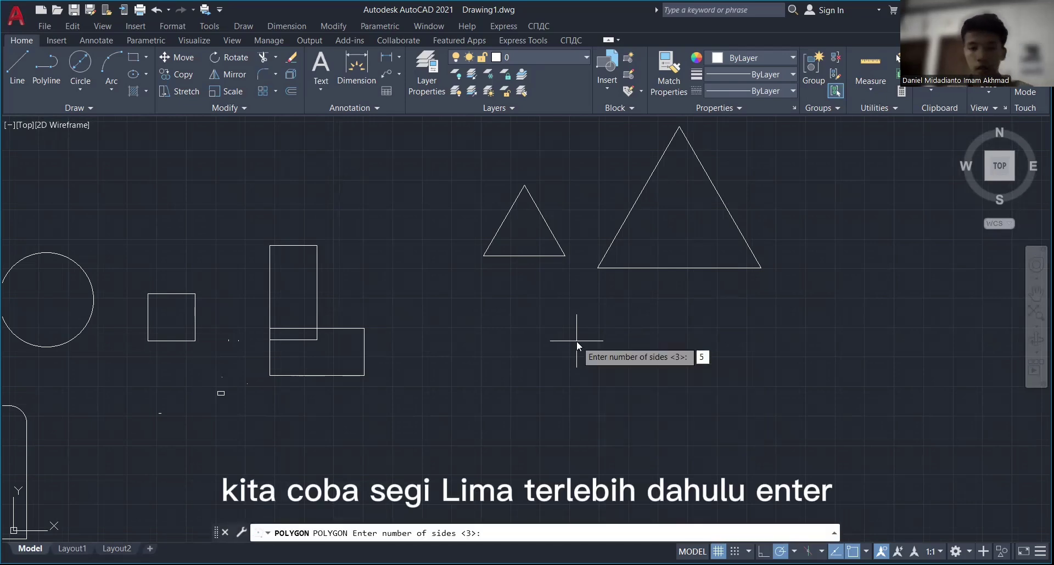
{"action": "key", "text": "Return"}
{"action": "left_click", "coordinate": [533, 380]}
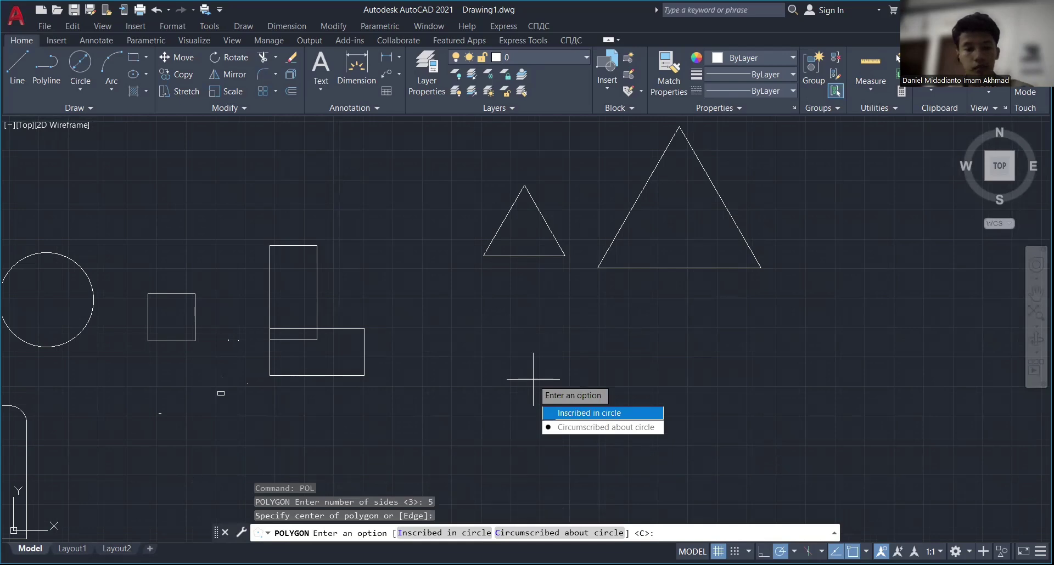
{"action": "key", "text": "Return"}
{"action": "key", "text": "Return"}
{"action": "type", "text": "100"}
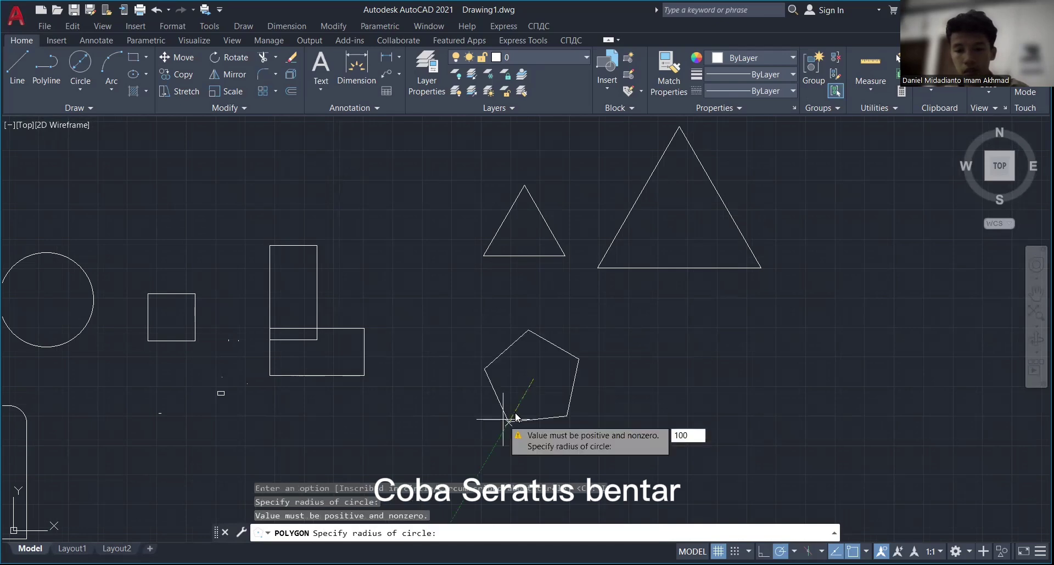
{"action": "key", "text": "Return"}
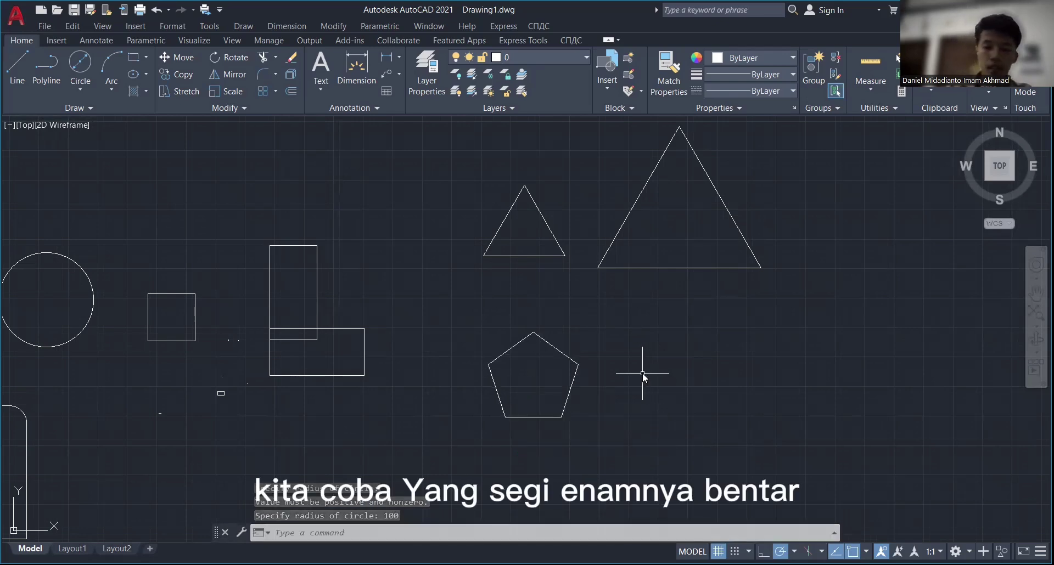
Draw a six-sided polygon circumscribed about a circle of radius 100, to the right of the pentagon
{"action": "type", "text": "POL"}
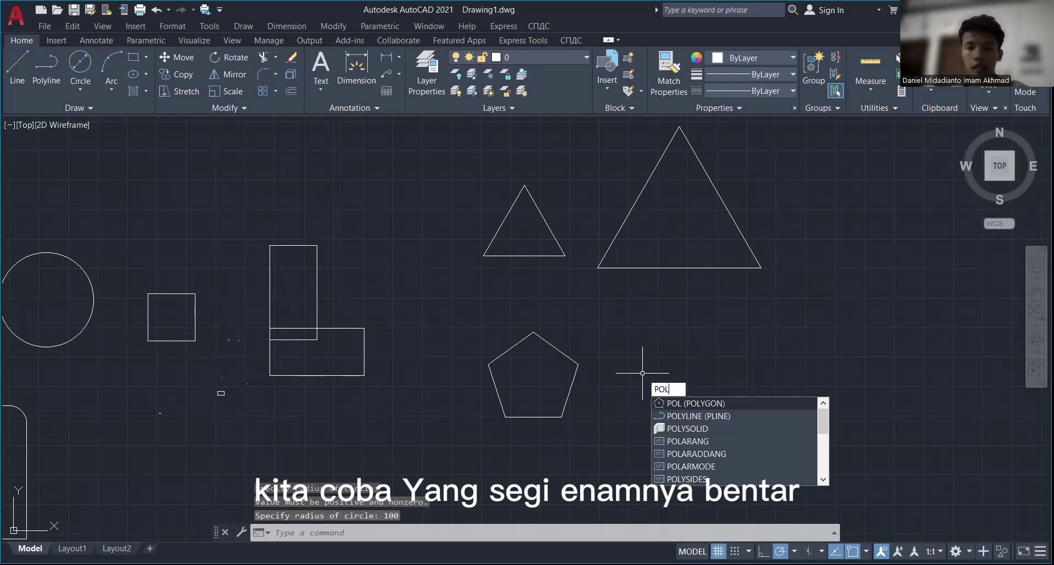
{"action": "key", "text": "Return"}
{"action": "type", "text": "6"}
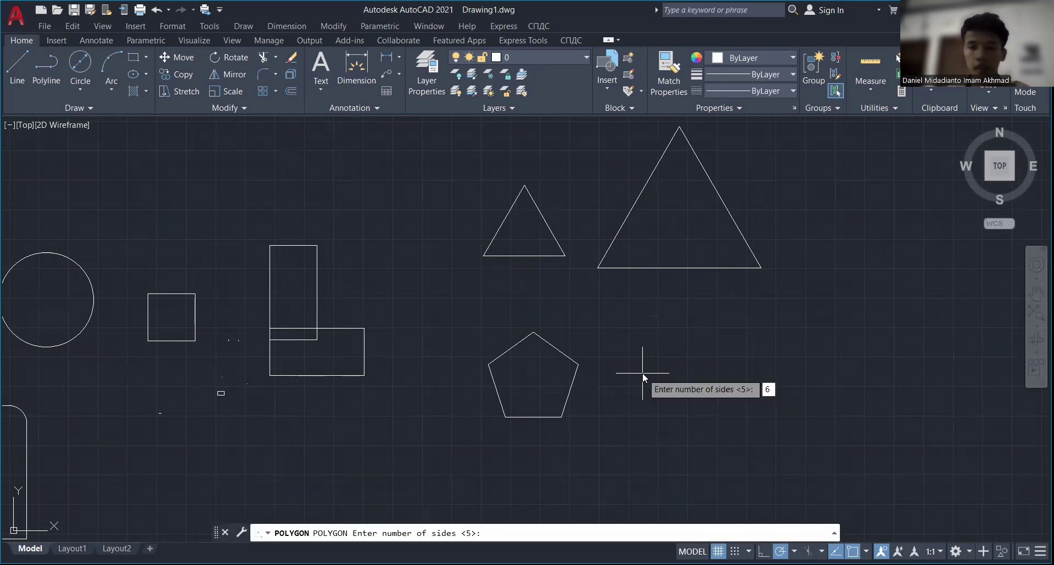
{"action": "key", "text": "Return"}
{"action": "left_click", "coordinate": [669, 363]}
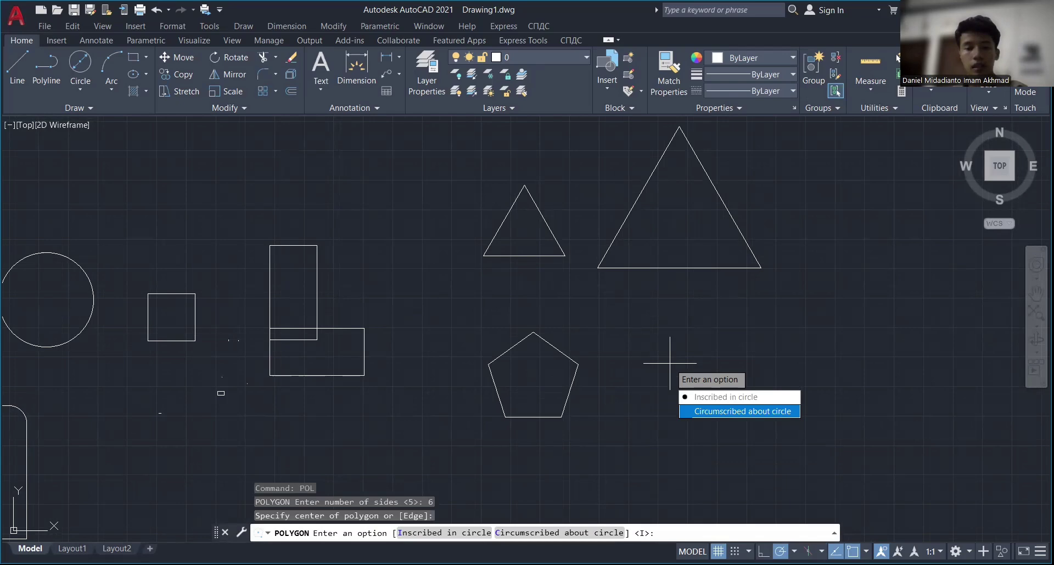
{"action": "key", "text": "Return"}
{"action": "key", "text": "Return"}
{"action": "type", "text": "1"}
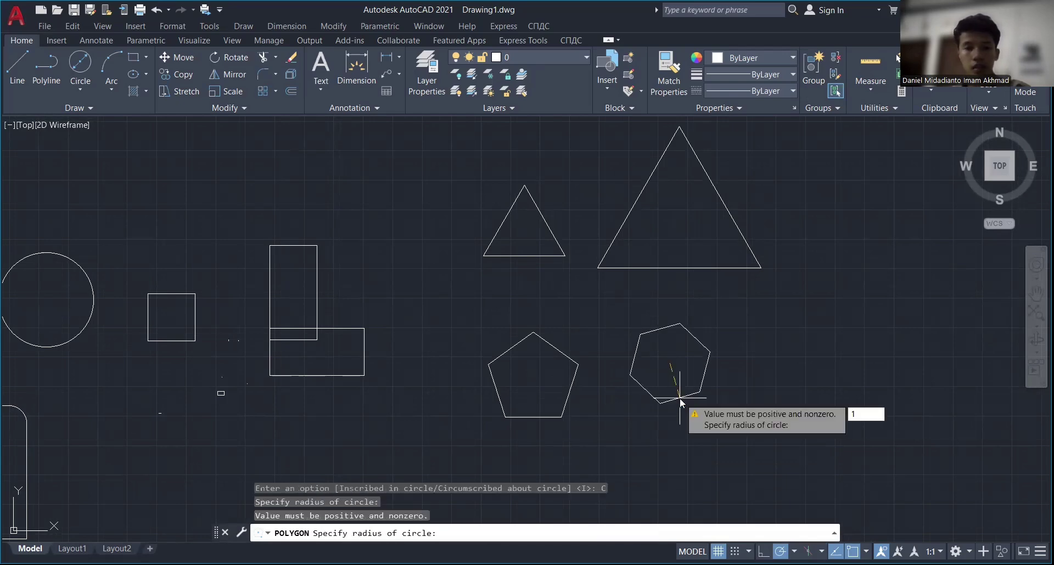
{"action": "type", "text": "00"}
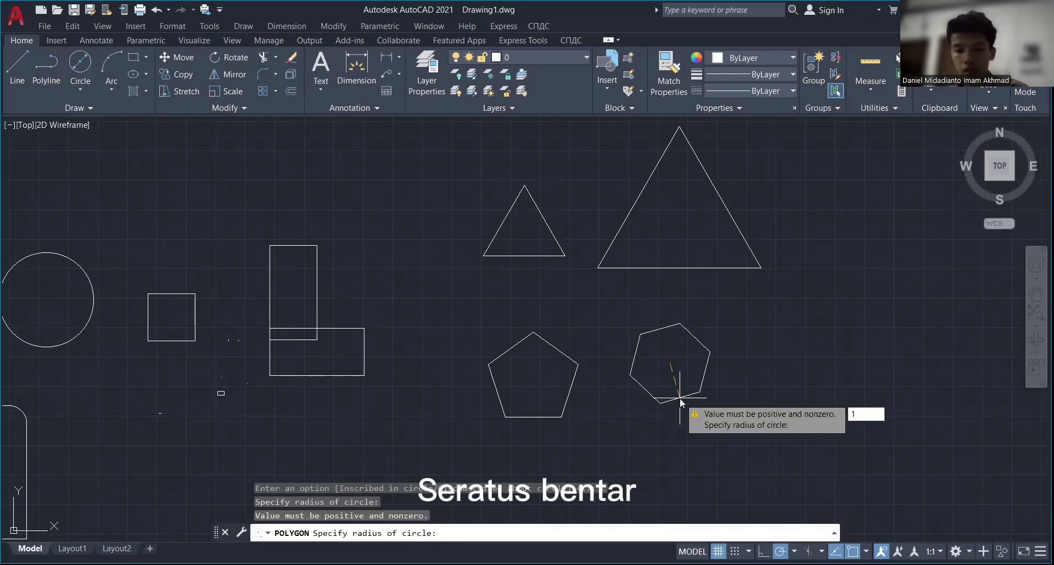
{"action": "key", "text": "Return"}
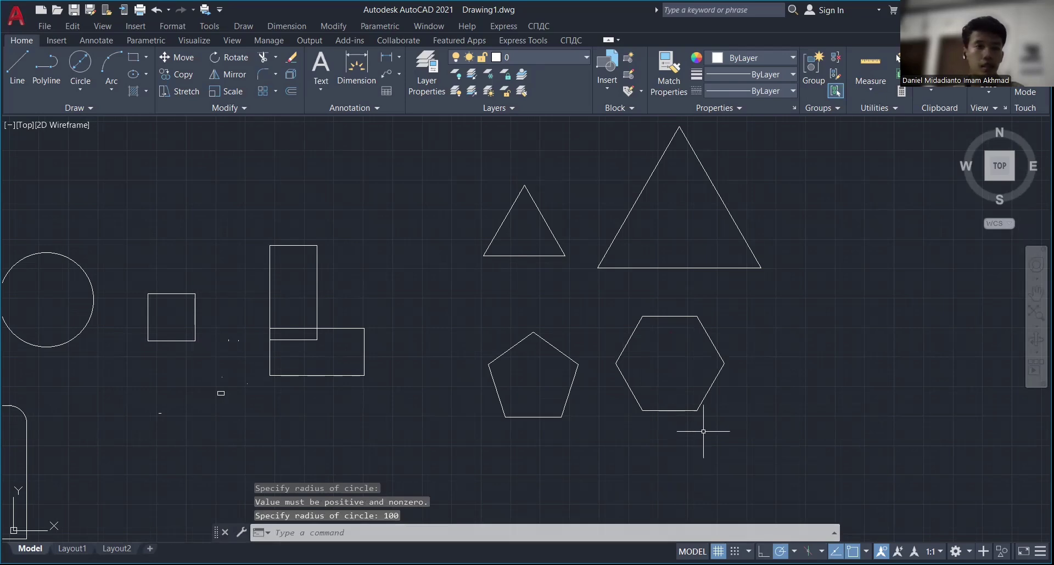
{"action": "scroll", "coordinate": [563, 374], "scroll_direction": "down", "scroll_amount": 2}
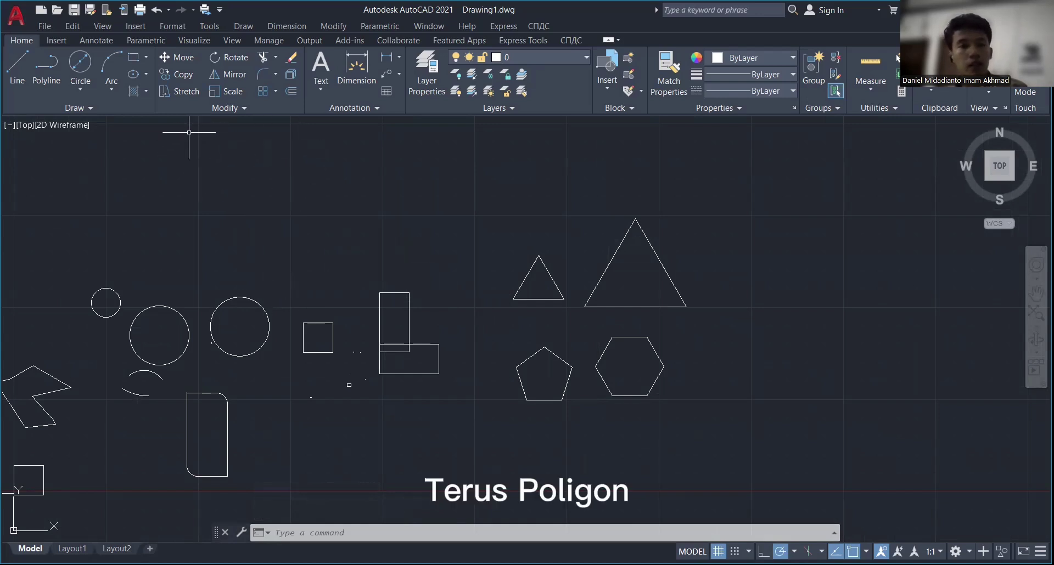
{"action": "left_click", "coordinate": [91, 107]}
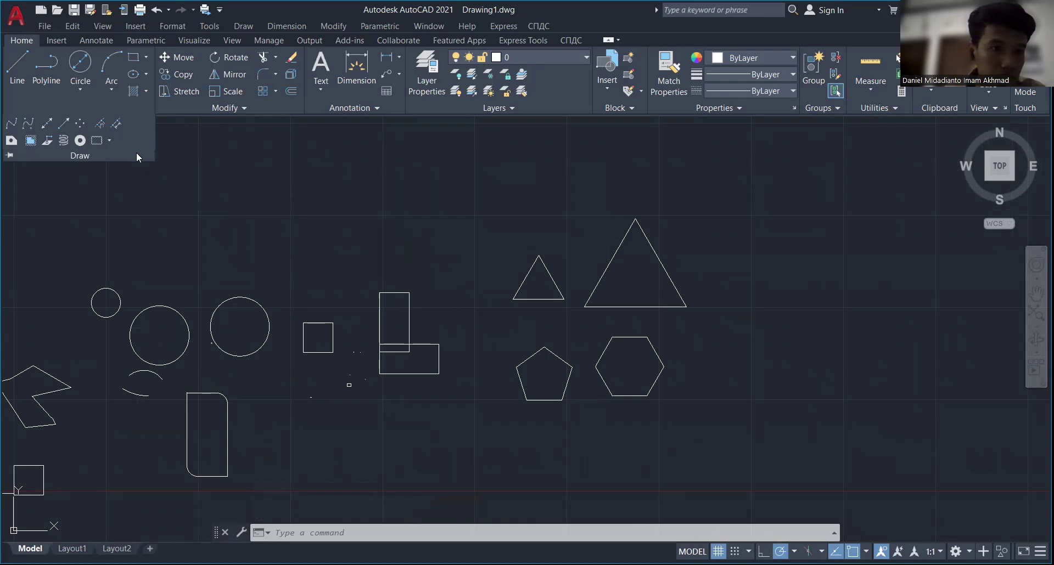
{"action": "middle_click_drag", "start_coordinate": [168, 164], "coordinate": [237, 154]}
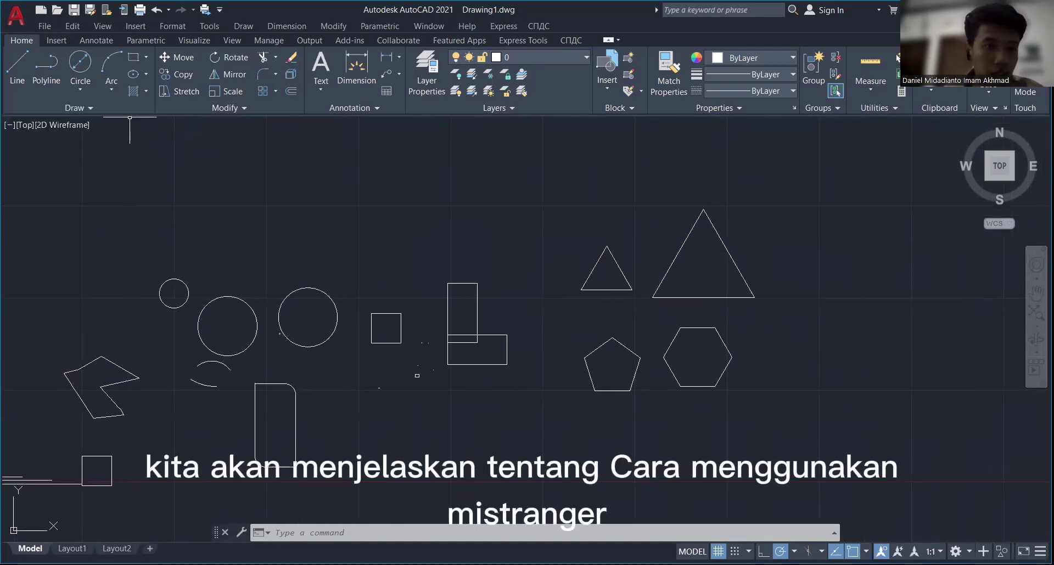
{"action": "left_click", "coordinate": [129, 108]}
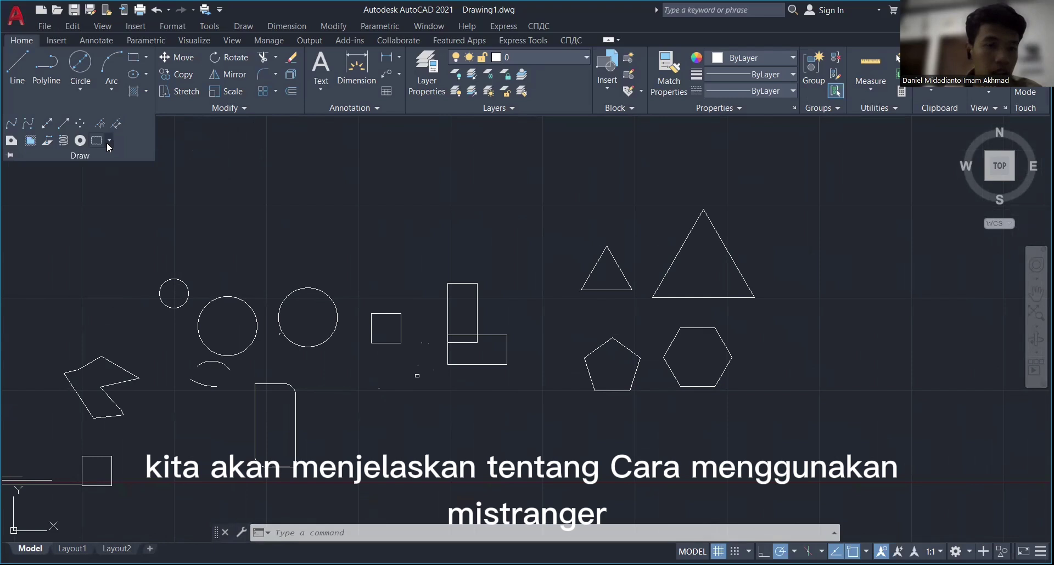
{"action": "left_click", "coordinate": [109, 141]}
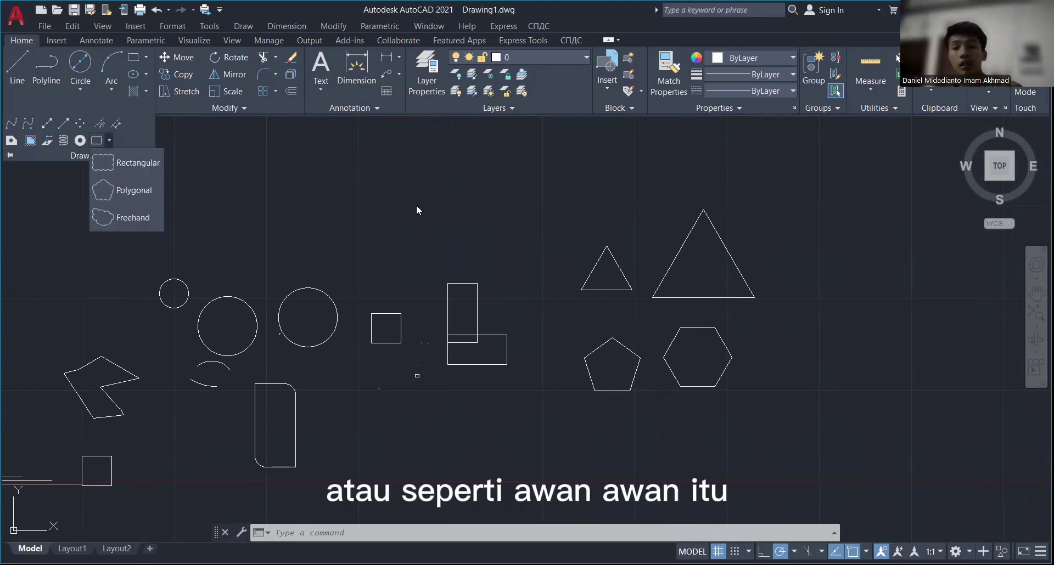
Draw a 100 by 100 square in the empty area to the upper right of the large triangle
{"action": "scroll", "coordinate": [335, 176], "scroll_direction": "down", "scroll_amount": 2}
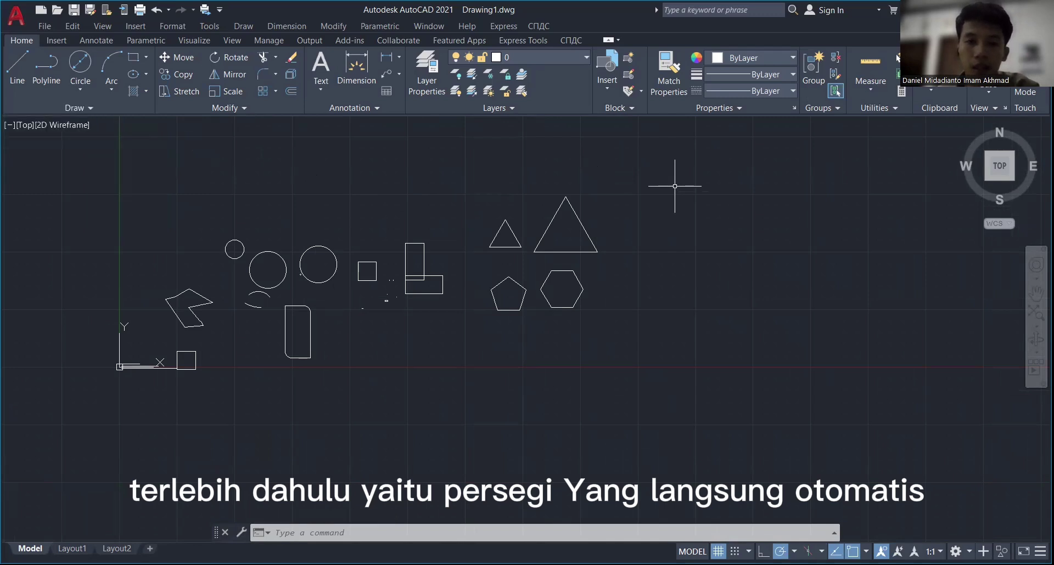
{"action": "middle_click_drag", "start_coordinate": [661, 186], "coordinate": [562, 194]}
{"action": "type", "text": "rec"}
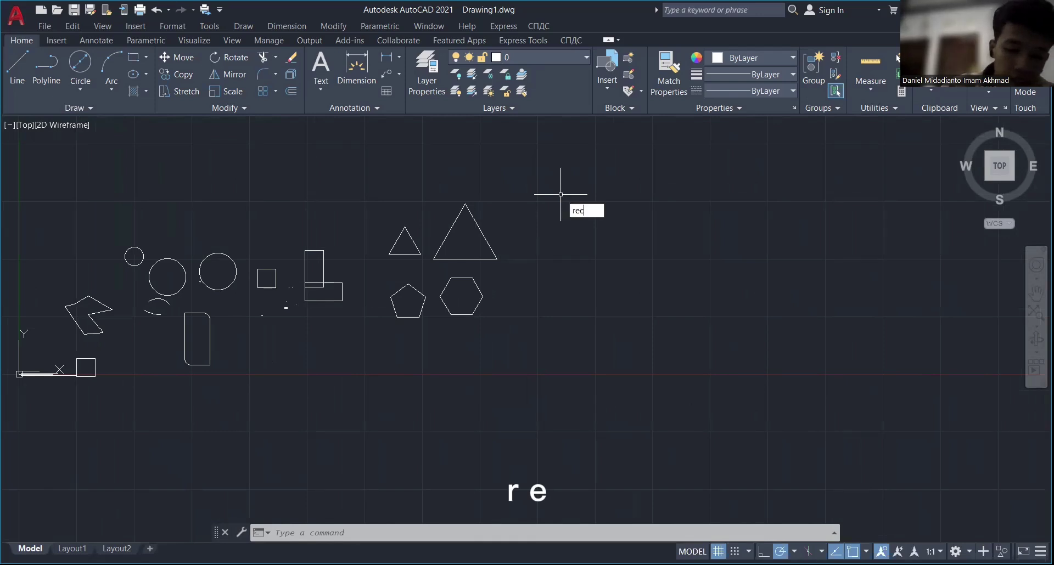
{"action": "key", "text": "Return"}
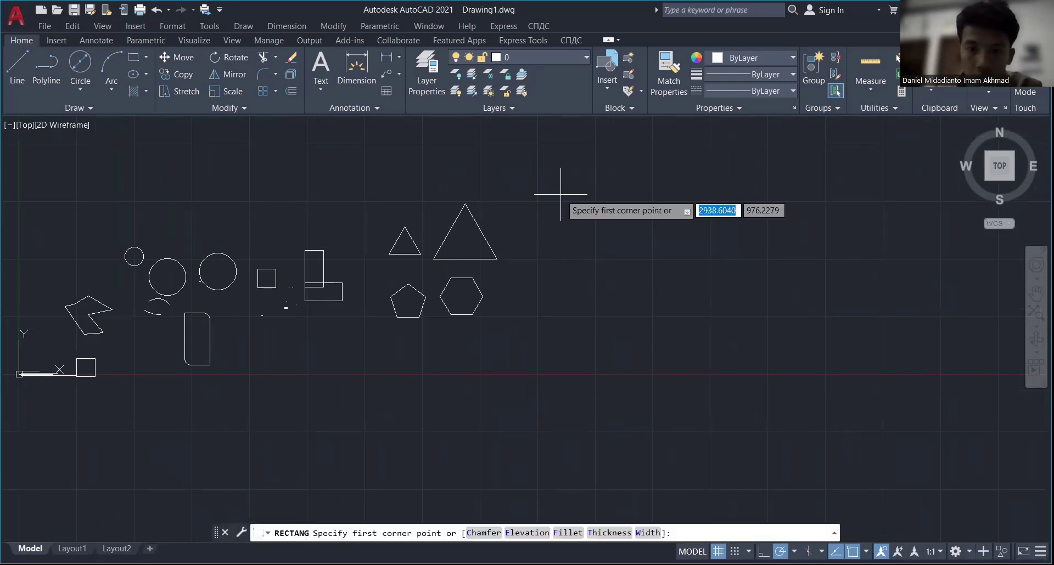
{"action": "left_click", "coordinate": [561, 195]}
{"action": "type", "text": "100"}
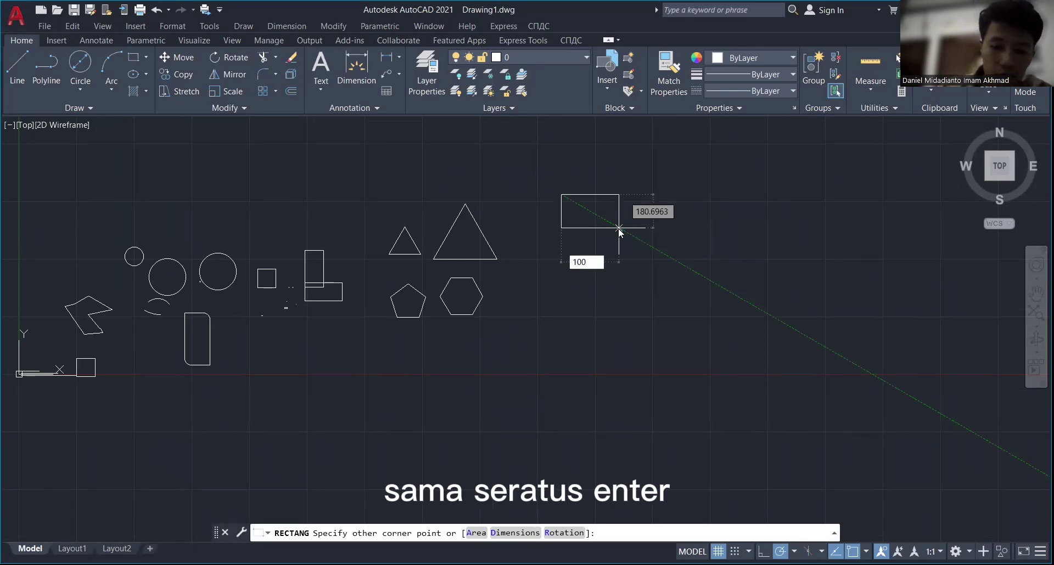
{"action": "key", "text": "Tab"}
{"action": "type", "text": "100"}
{"action": "key", "text": "Return"}
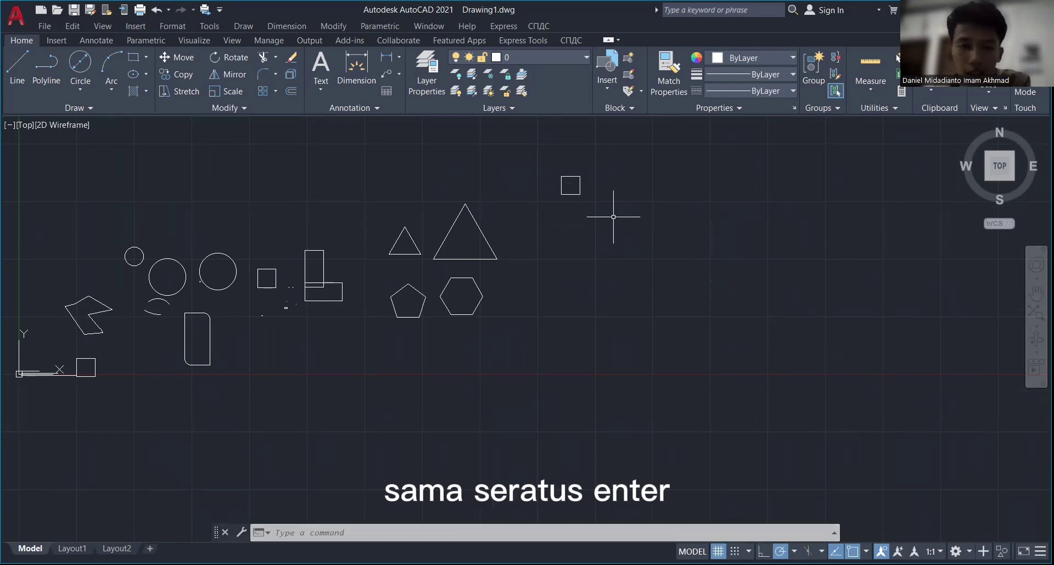
Start a rectangular revision cloud near the new square and set its approximate arc length to 10
{"action": "scroll", "coordinate": [604, 218], "scroll_direction": "up", "scroll_amount": 3}
{"action": "middle_click_drag", "start_coordinate": [581, 214], "coordinate": [587, 297]}
{"action": "scroll", "coordinate": [584, 242], "scroll_direction": "up", "scroll_amount": 2}
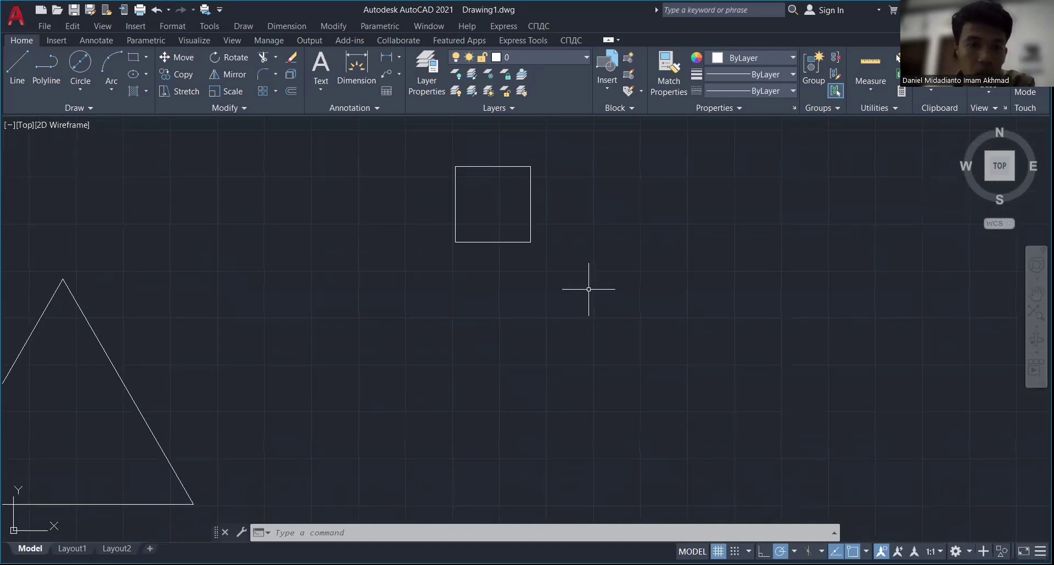
{"action": "left_click", "coordinate": [114, 107]}
{"action": "left_click", "coordinate": [110, 140]}
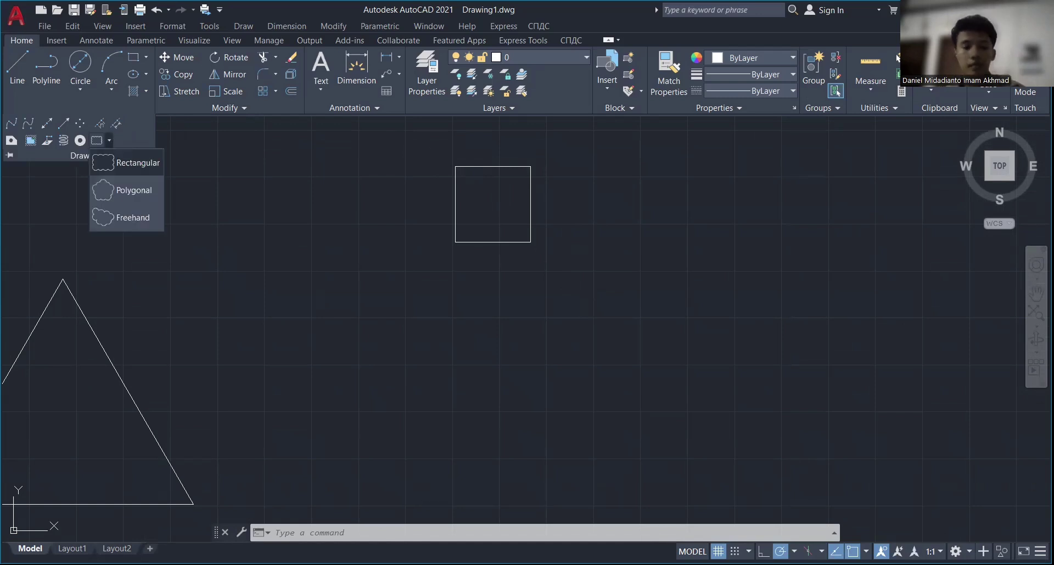
{"action": "left_click", "coordinate": [126, 162]}
{"action": "type", "text": "a"}
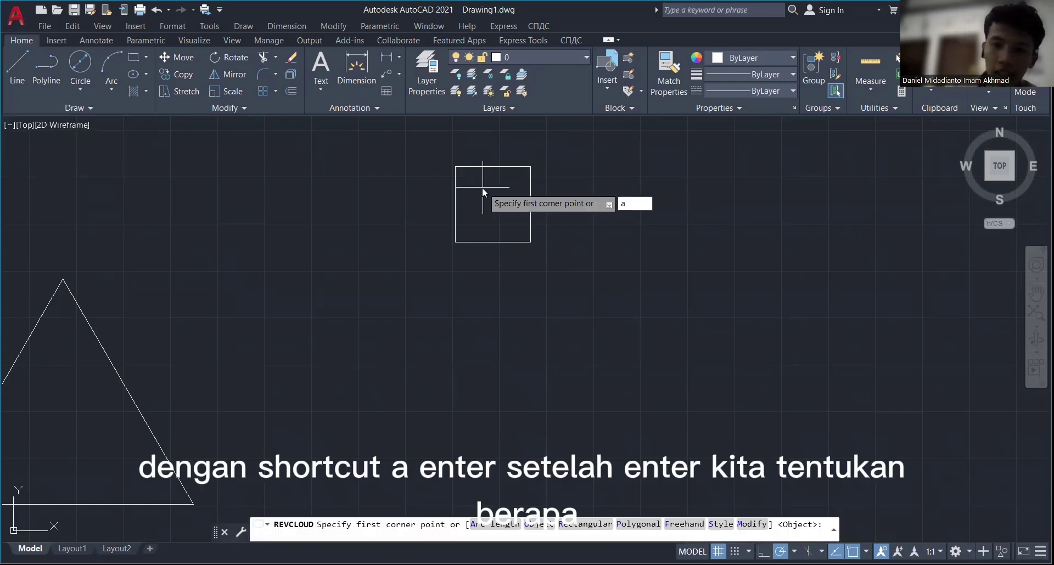
{"action": "key", "text": "Return"}
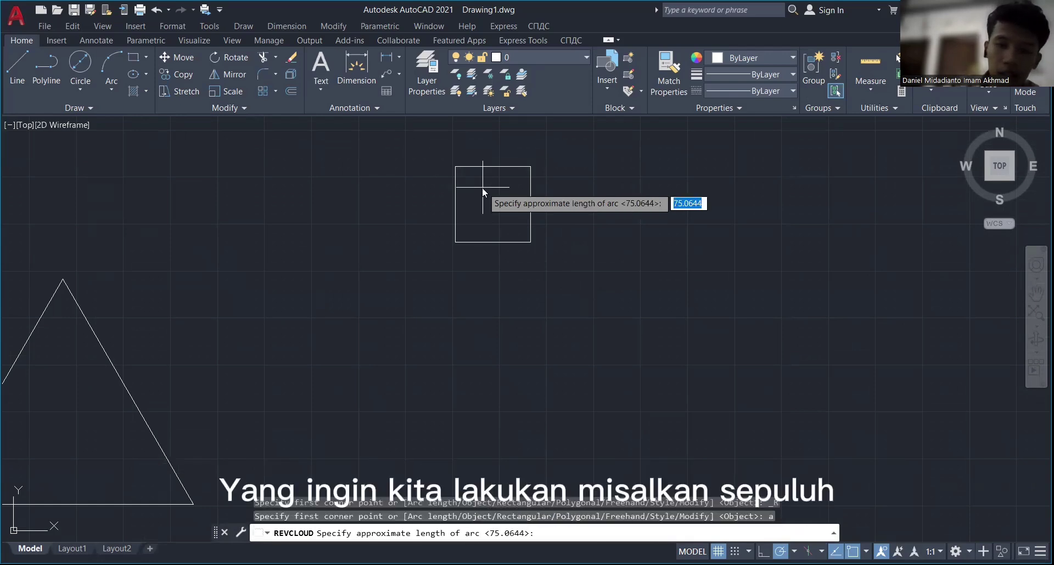
{"action": "type", "text": "10"}
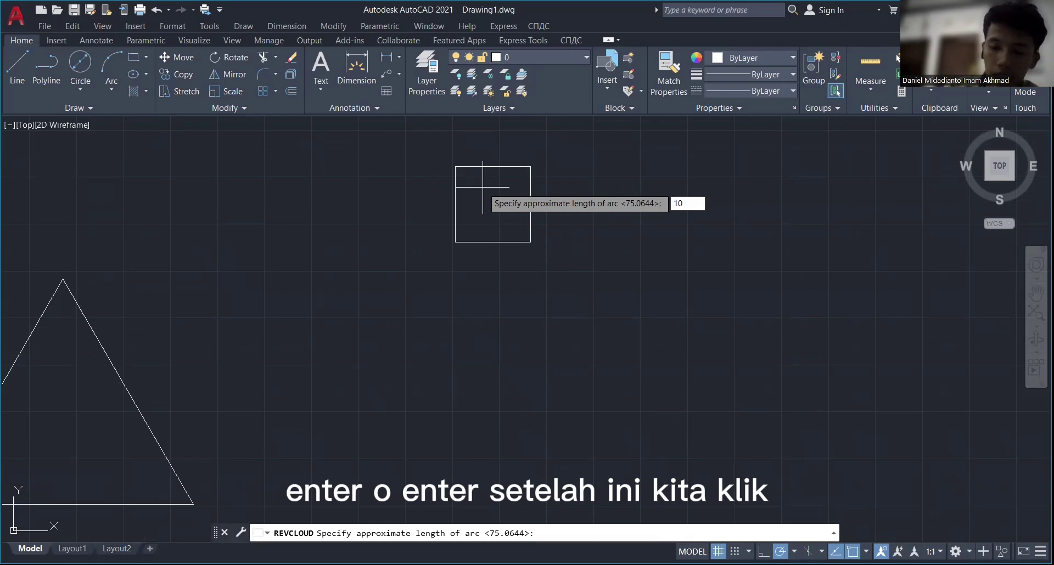
{"action": "key", "text": "Return"}
Convert the new square into a revision cloud using the Object option, with the arc direction reversed
{"action": "type", "text": "o"}
{"action": "key", "text": "Return"}
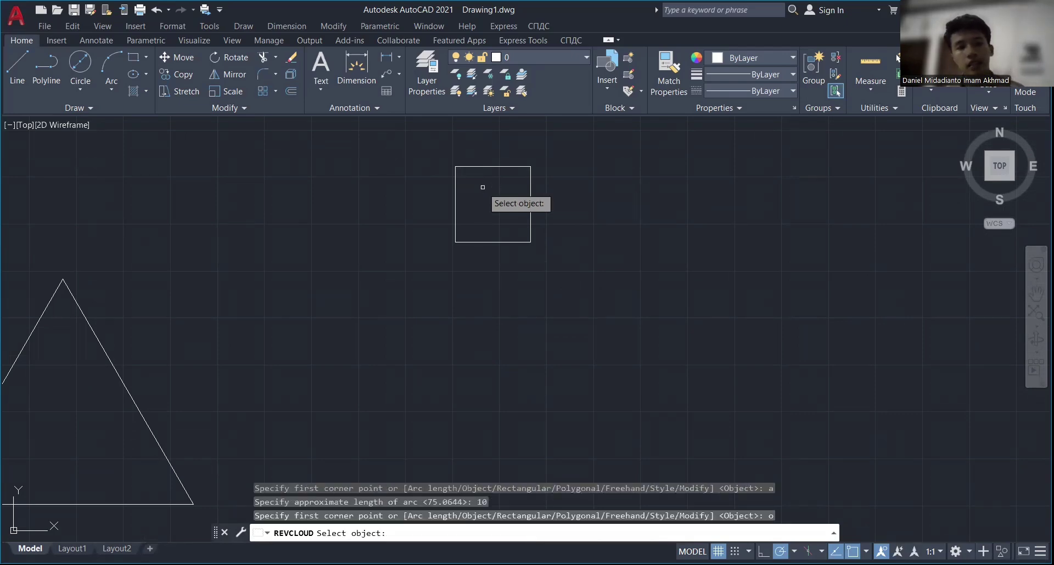
{"action": "left_click", "coordinate": [456, 166]}
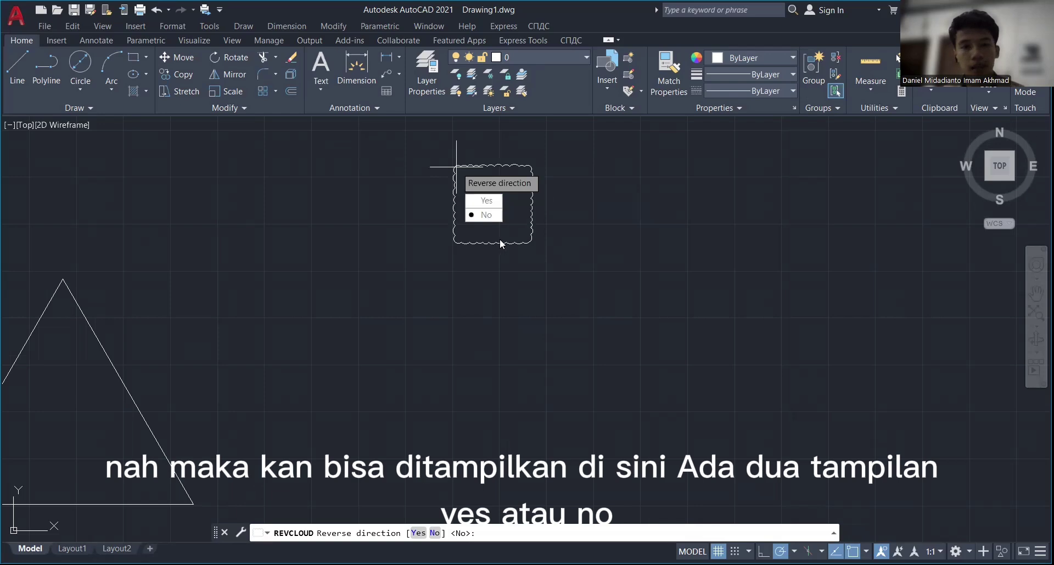
{"action": "scroll", "coordinate": [501, 244], "scroll_direction": "up", "scroll_amount": 2}
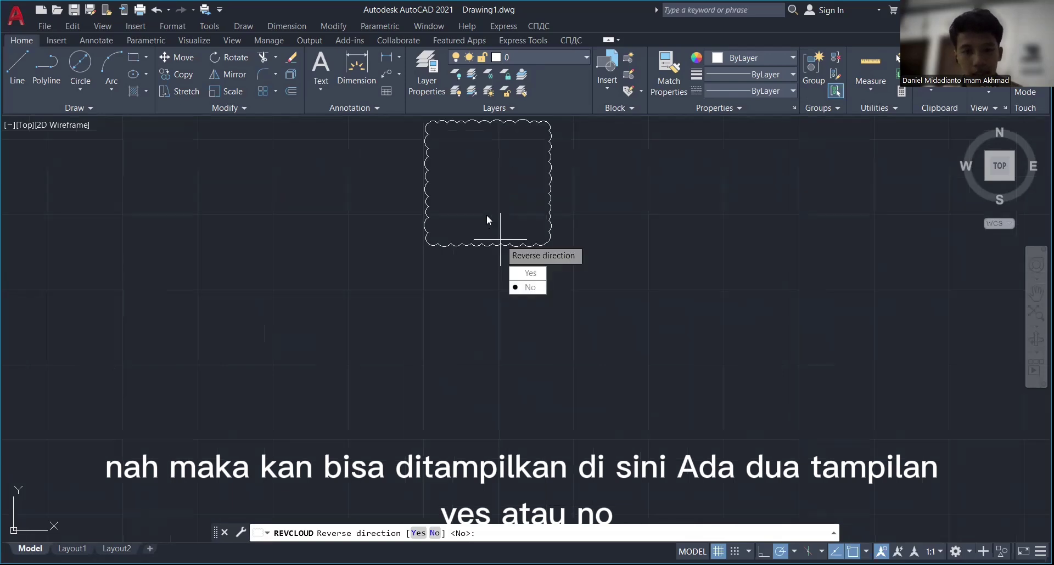
{"action": "left_click", "coordinate": [527, 275]}
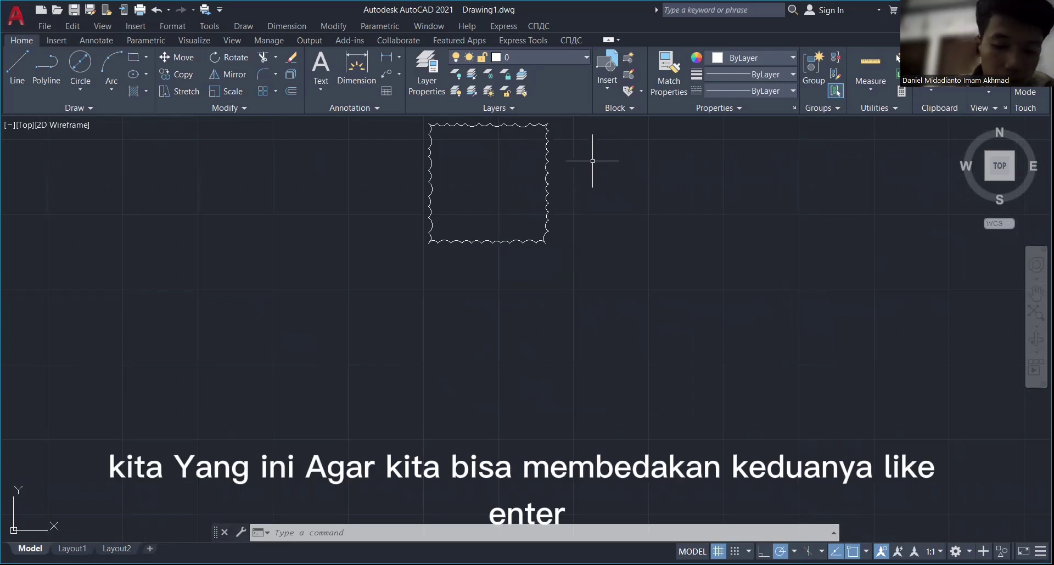
Try twice to draw a rectangle in the empty area to the right of the revision cloud square
{"action": "type", "text": "REC"}
{"action": "key", "text": "Return"}
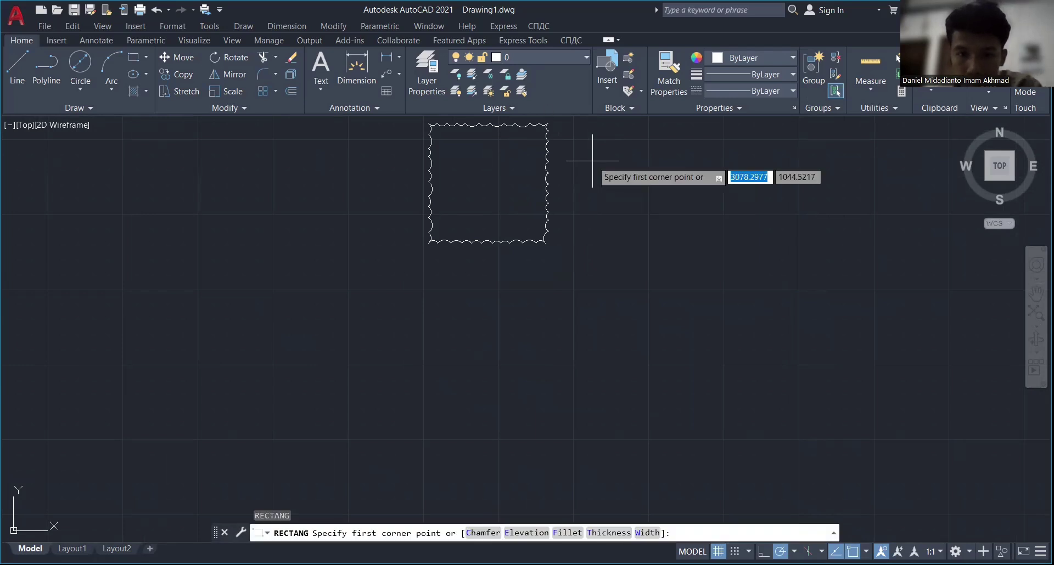
{"action": "left_click", "coordinate": [593, 161]}
{"action": "left_click", "coordinate": [621, 230]}
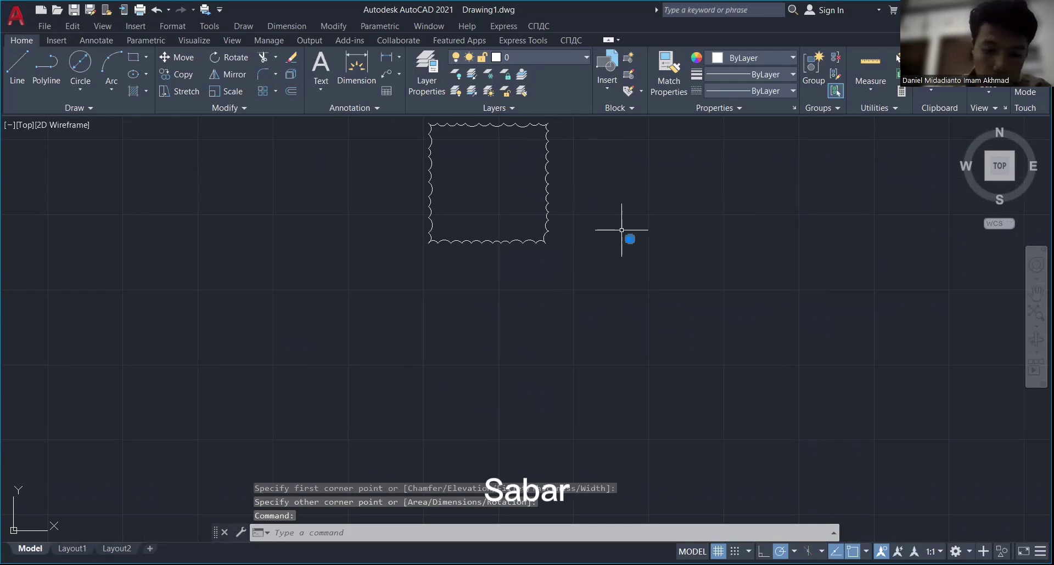
{"action": "left_click", "coordinate": [621, 229]}
{"action": "type", "text": "RE"}
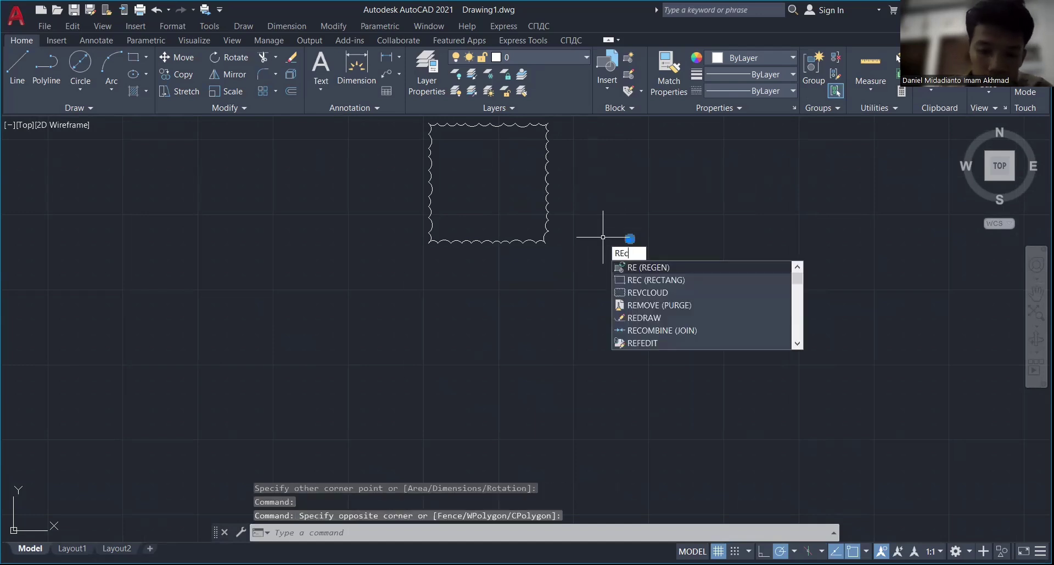
{"action": "type", "text": "C"}
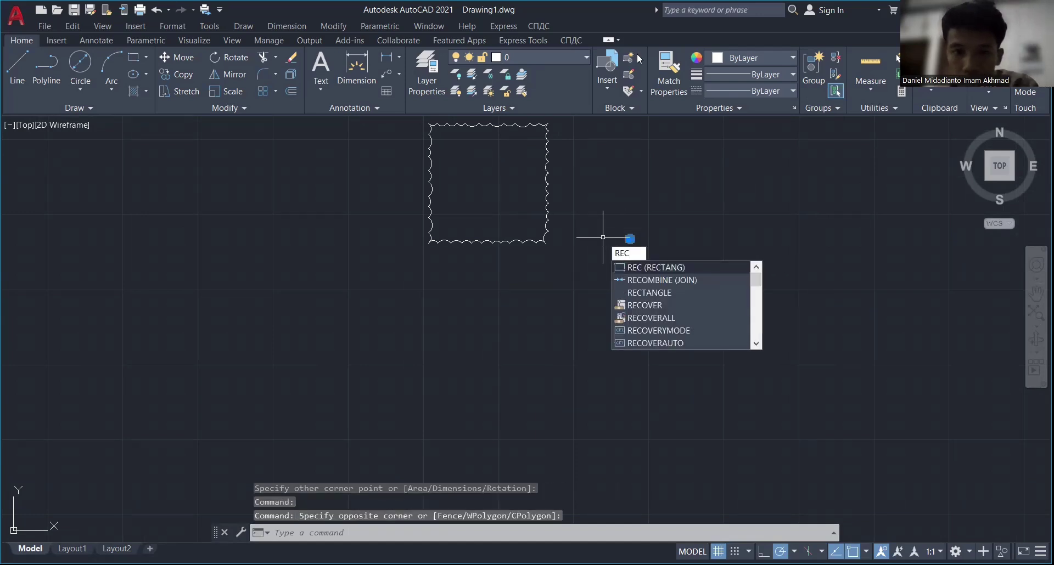
{"action": "key", "text": "Return"}
{"action": "double_click", "coordinate": [618, 136]}
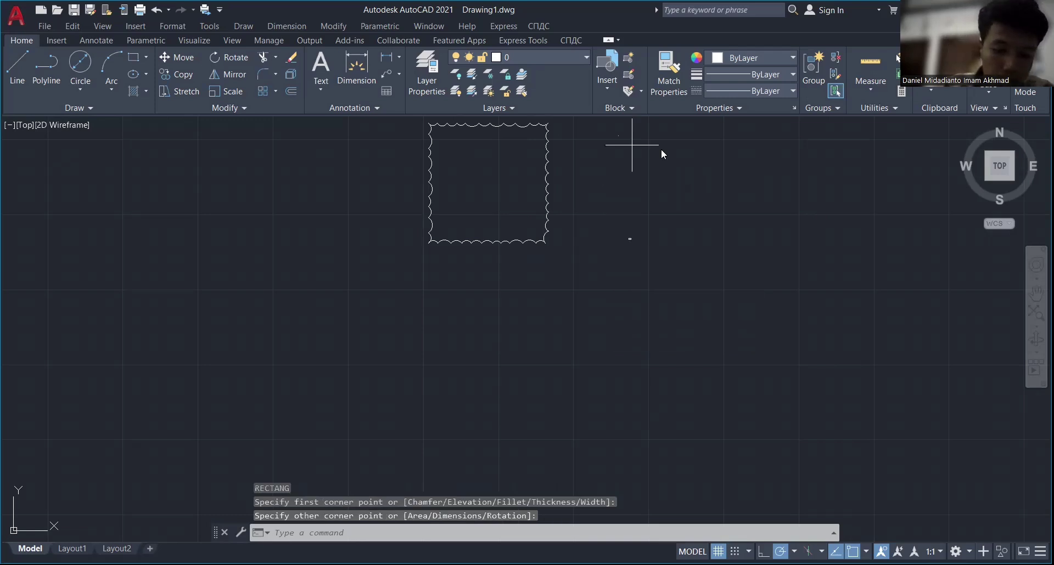
Draw a wide rectangle freehand to the right of the revision cloud square and try to enter 100,100 as its size
{"action": "type", "text": "REC"}
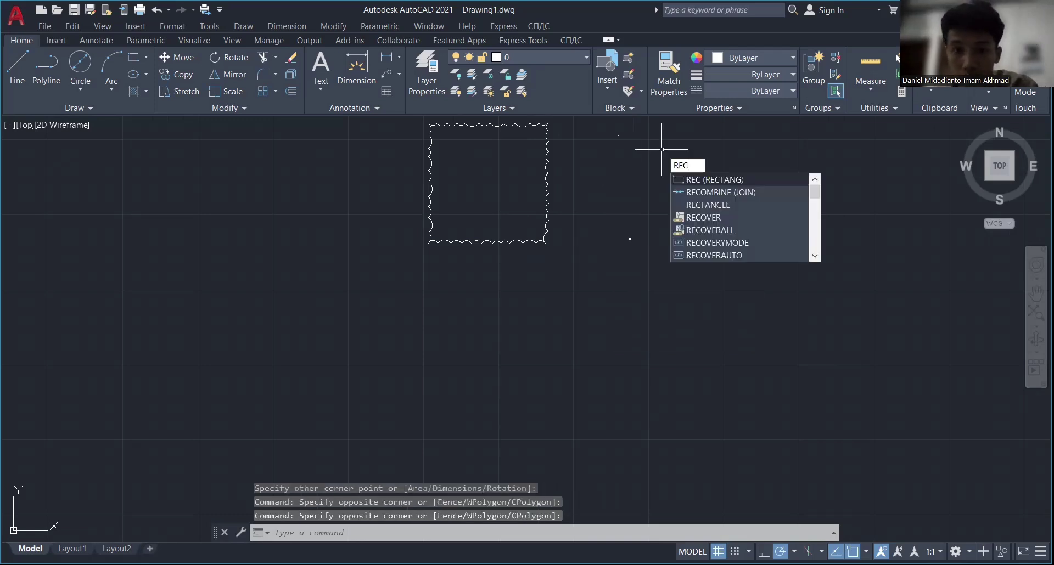
{"action": "key", "text": "Return"}
{"action": "left_click", "coordinate": [611, 163]}
{"action": "type", "text": "10"}
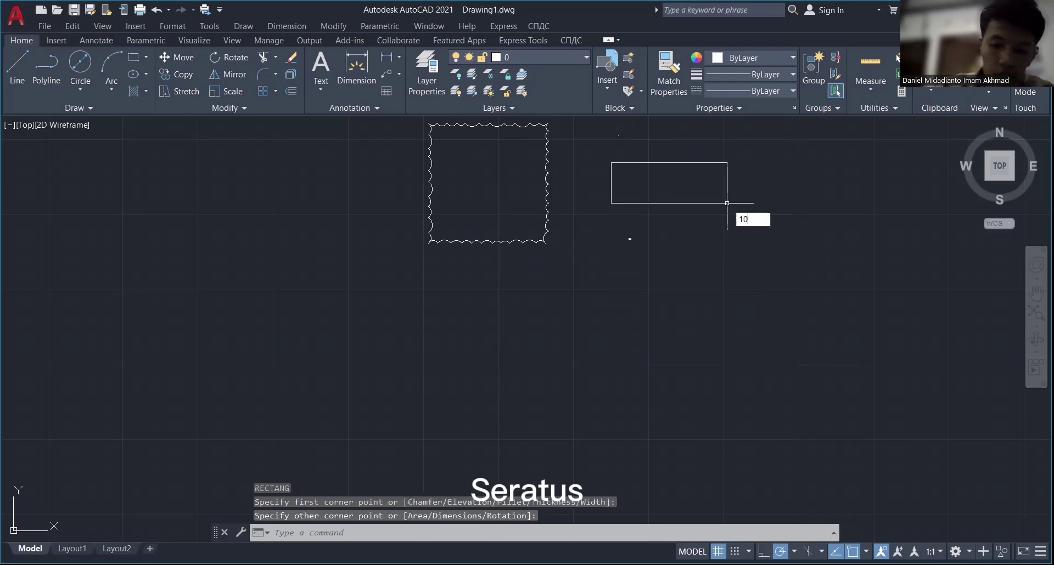
{"action": "type", "text": "0,100"}
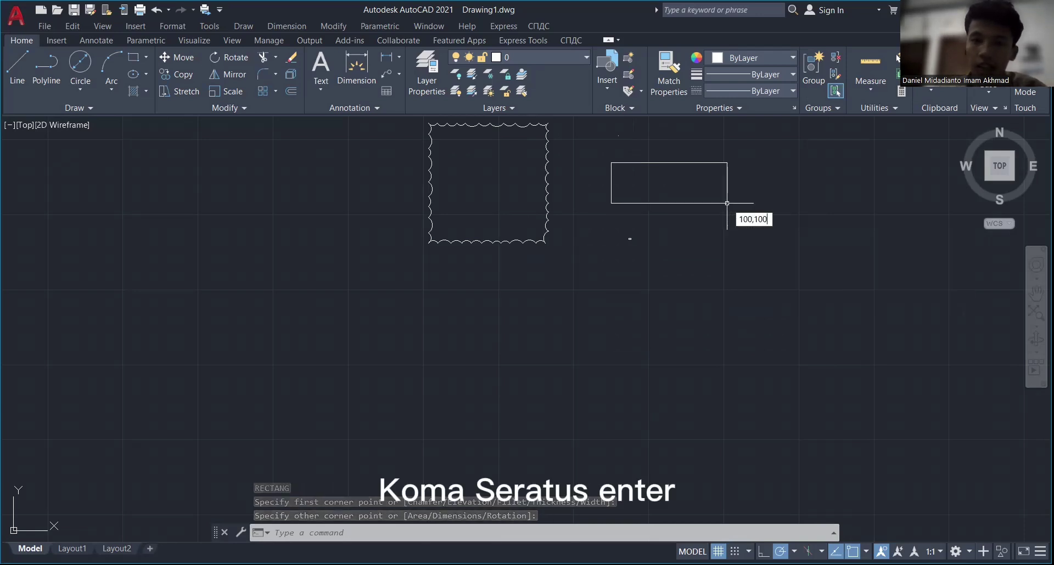
{"action": "key", "text": "Return"}
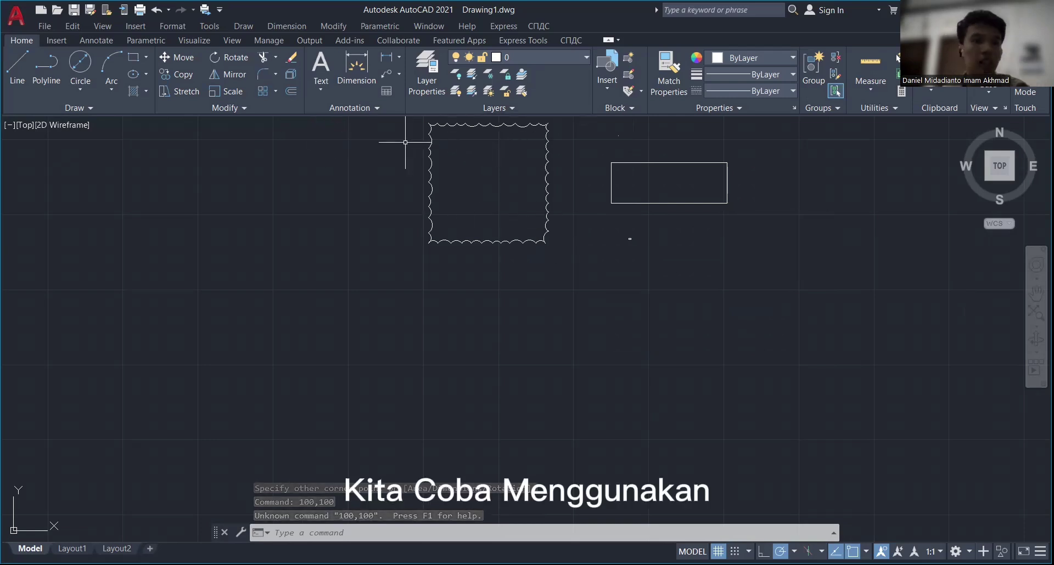
Start another rectangular revision cloud for the wide rectangle and set its approximate arc length to 10
{"action": "left_click", "coordinate": [115, 107]}
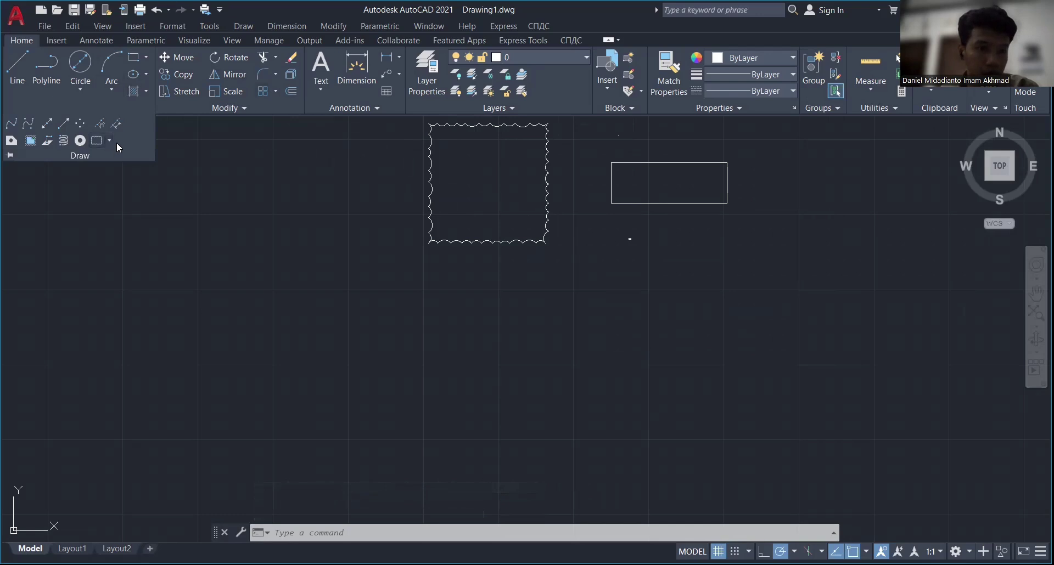
{"action": "left_click", "coordinate": [110, 140]}
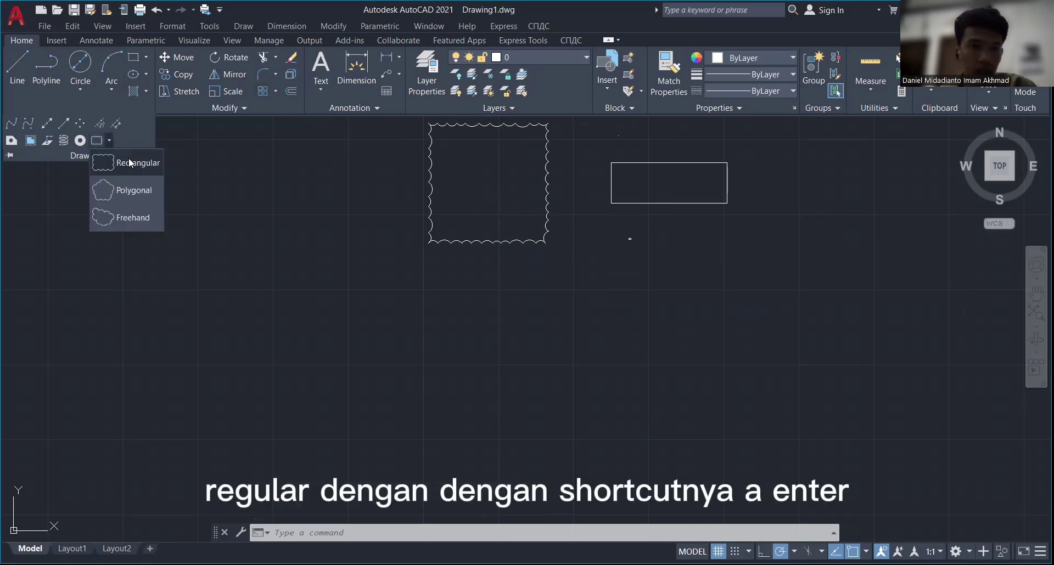
{"action": "left_click", "coordinate": [131, 162]}
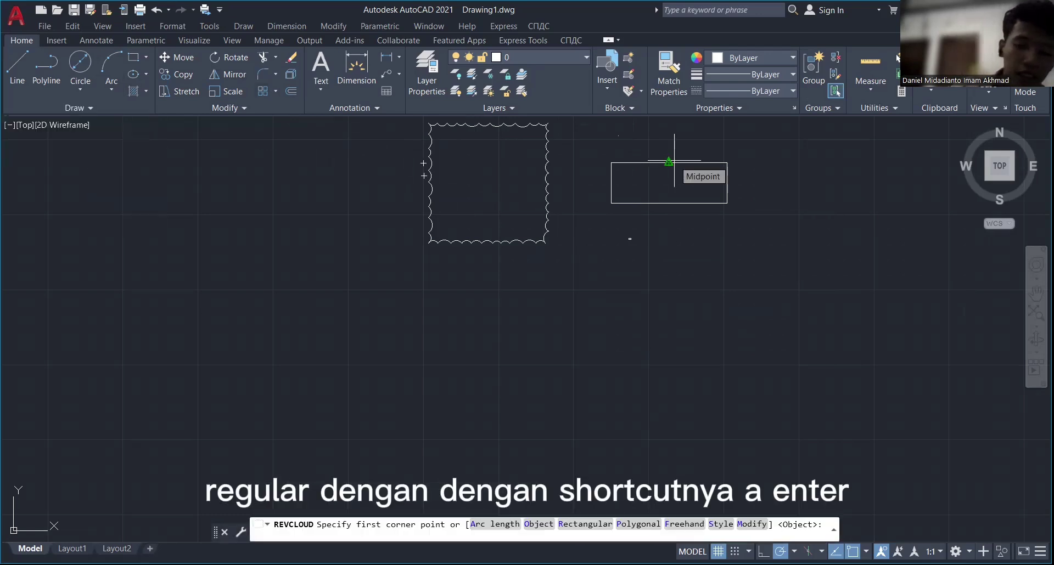
{"action": "type", "text": "a"}
{"action": "key", "text": "Return"}
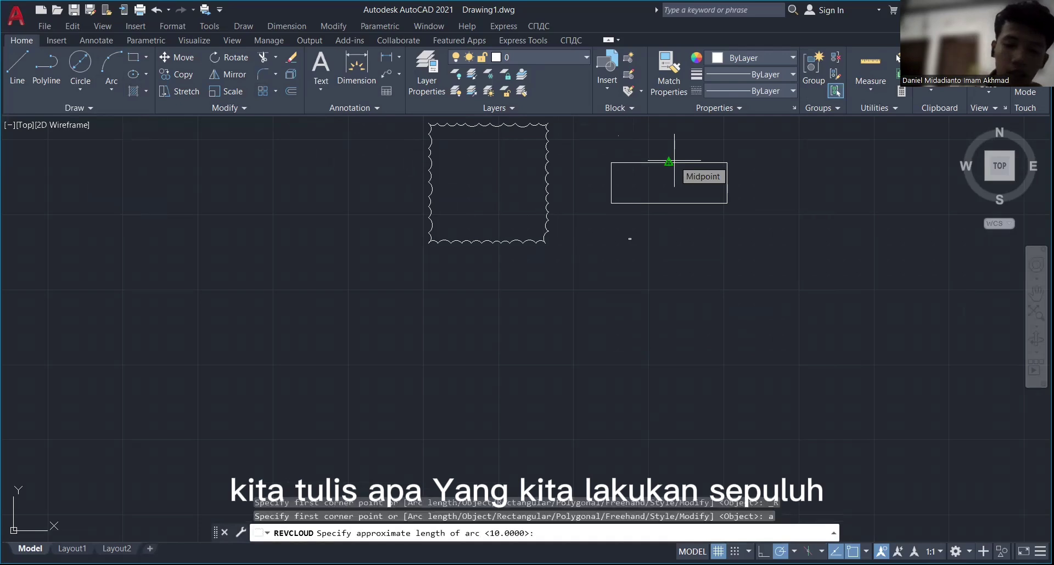
{"action": "type", "text": "10"}
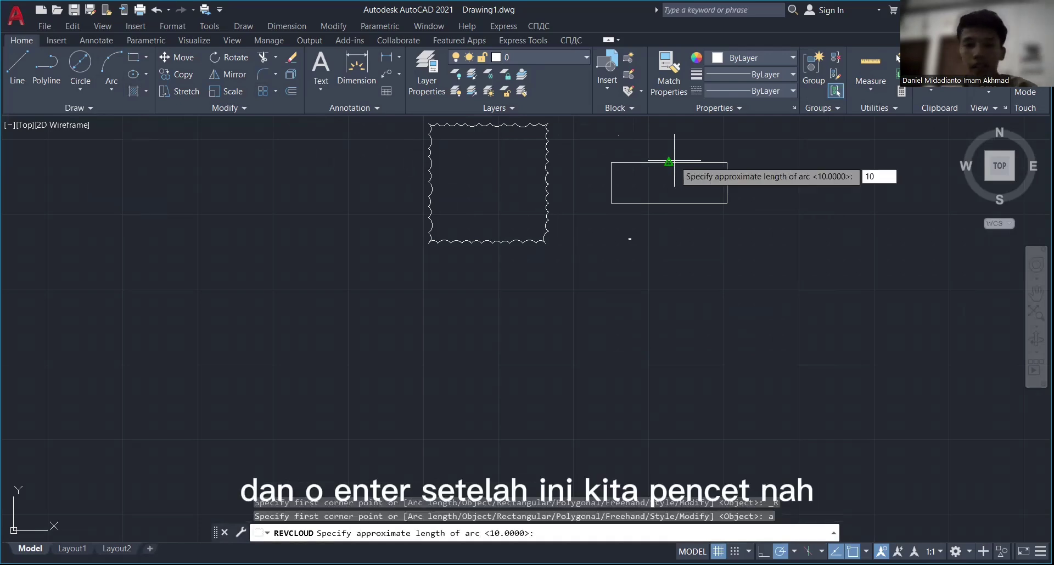
{"action": "key", "text": "Return"}
Convert the wide rectangle into a revision cloud using the Object option, answering No to reversing the arc direction
{"action": "type", "text": "o"}
{"action": "key", "text": "Return"}
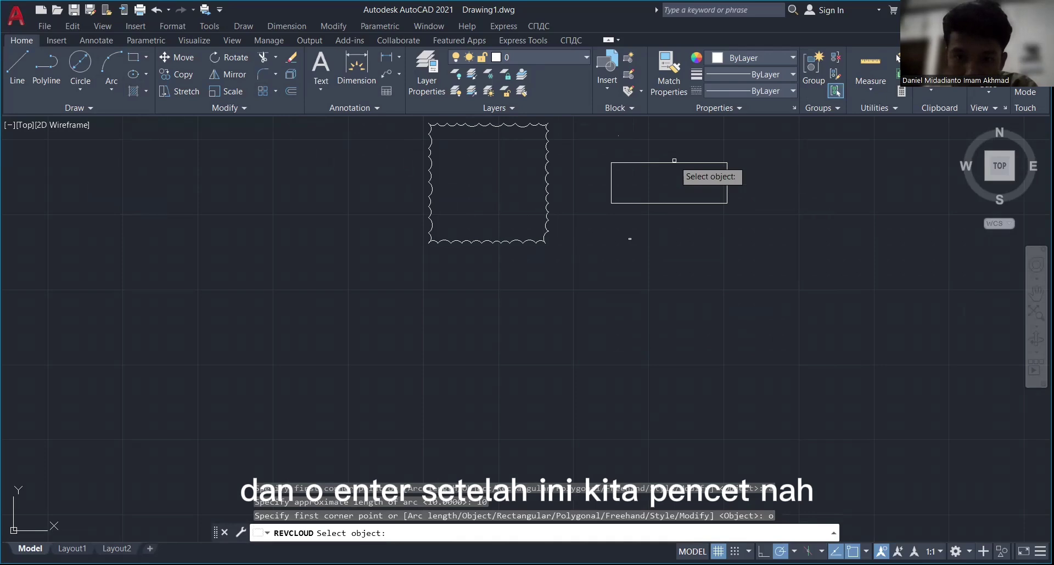
{"action": "left_click", "coordinate": [611, 162]}
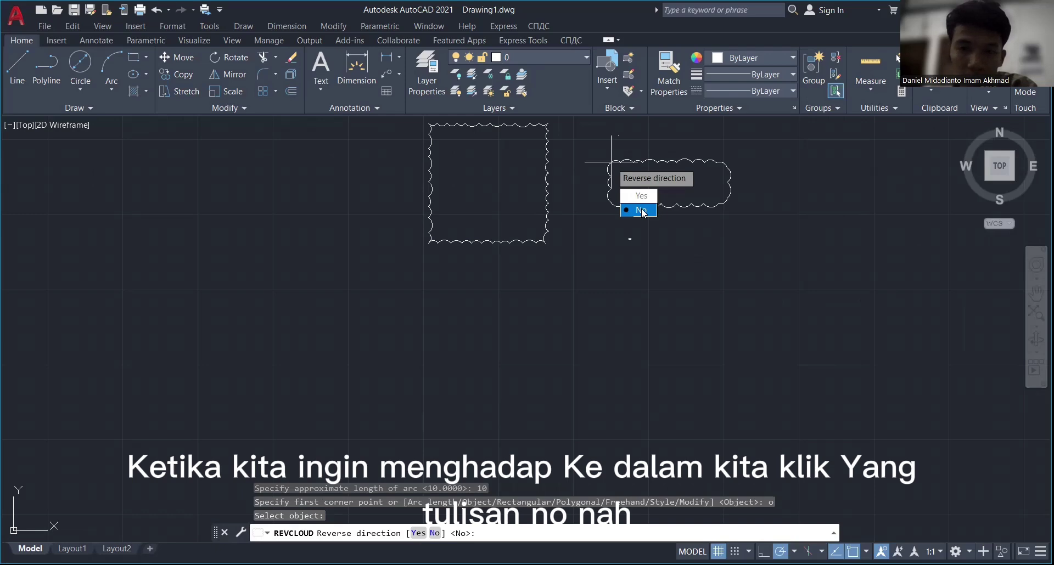
{"action": "key", "text": "Return"}
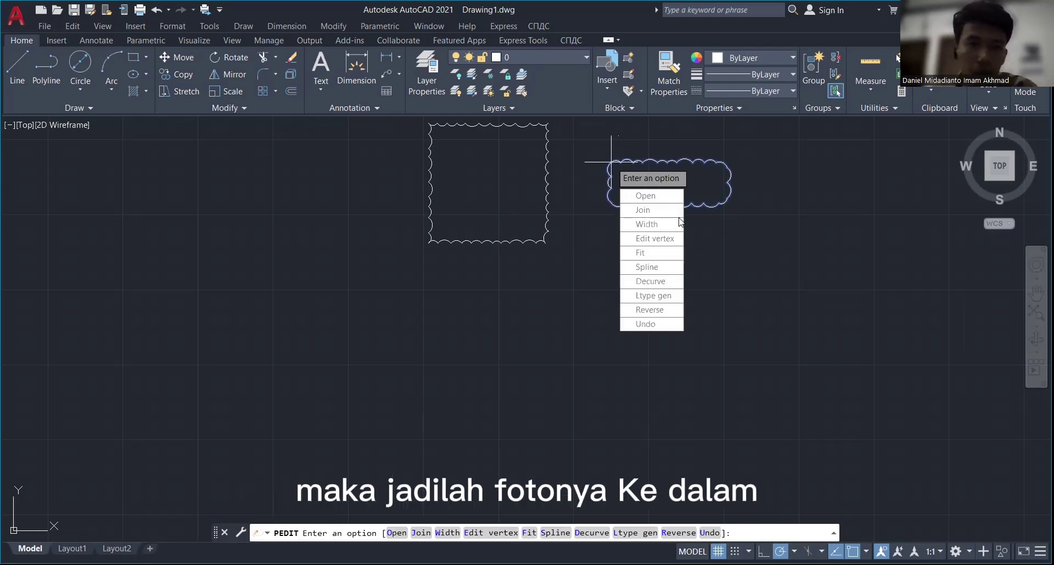
Draw a center ellipse in the empty area left of the revision cloud square, with a horizontal first axis and 100 as the other axis distance
{"action": "left_click", "coordinate": [125, 107]}
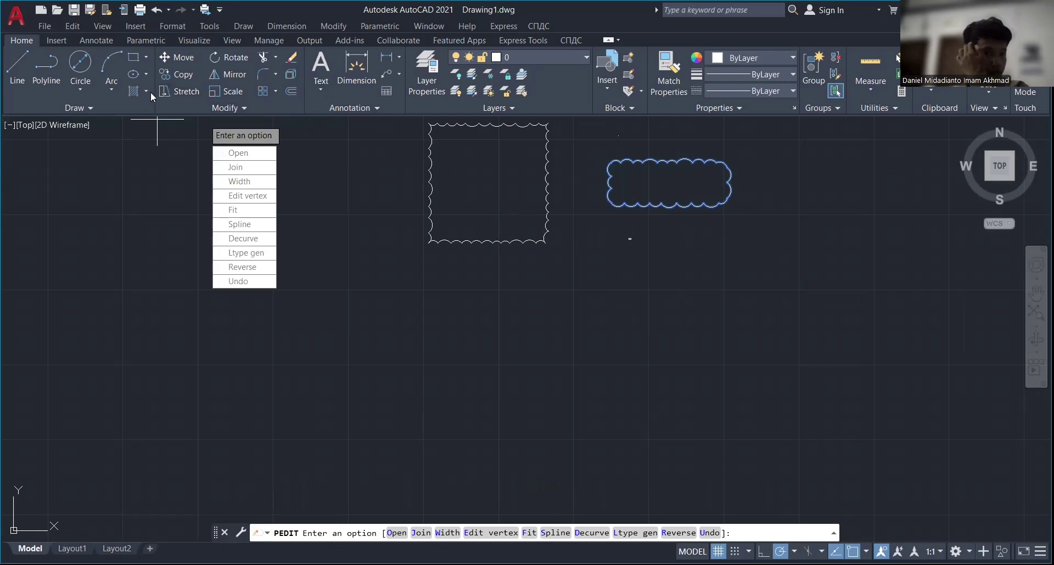
{"action": "left_click", "coordinate": [146, 75]}
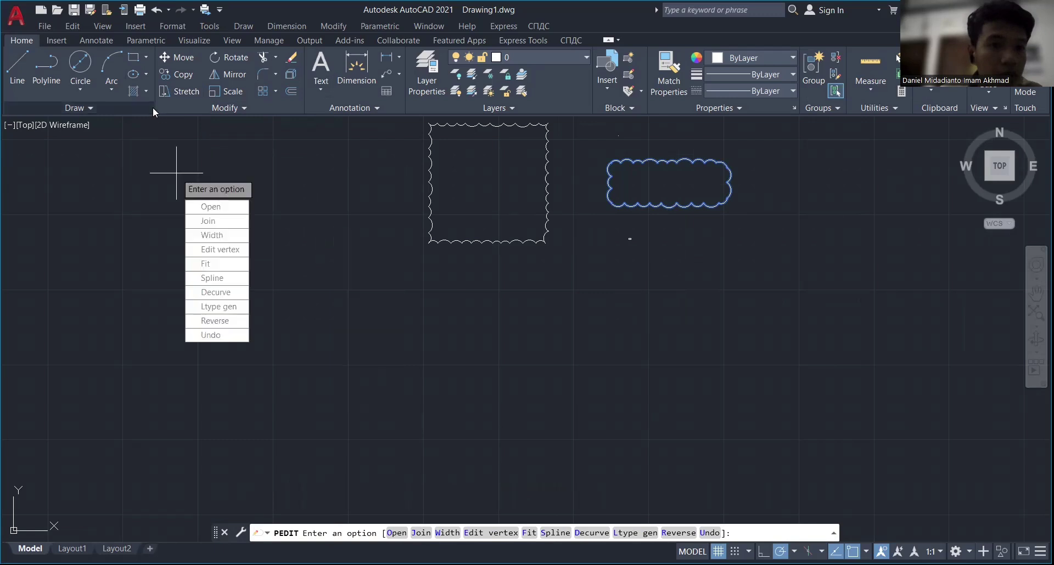
{"action": "left_click", "coordinate": [149, 77]}
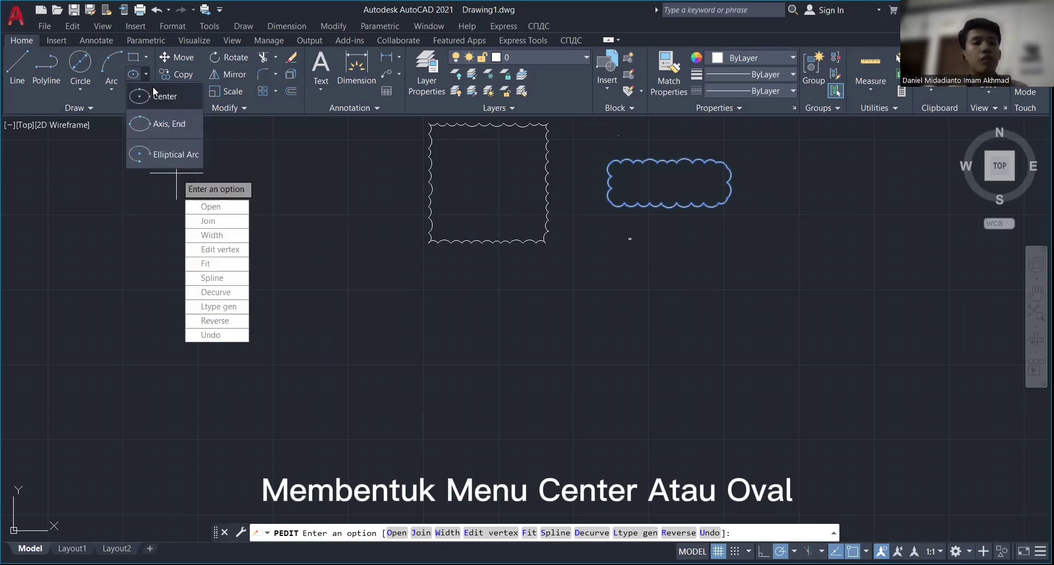
{"action": "left_click", "coordinate": [152, 94]}
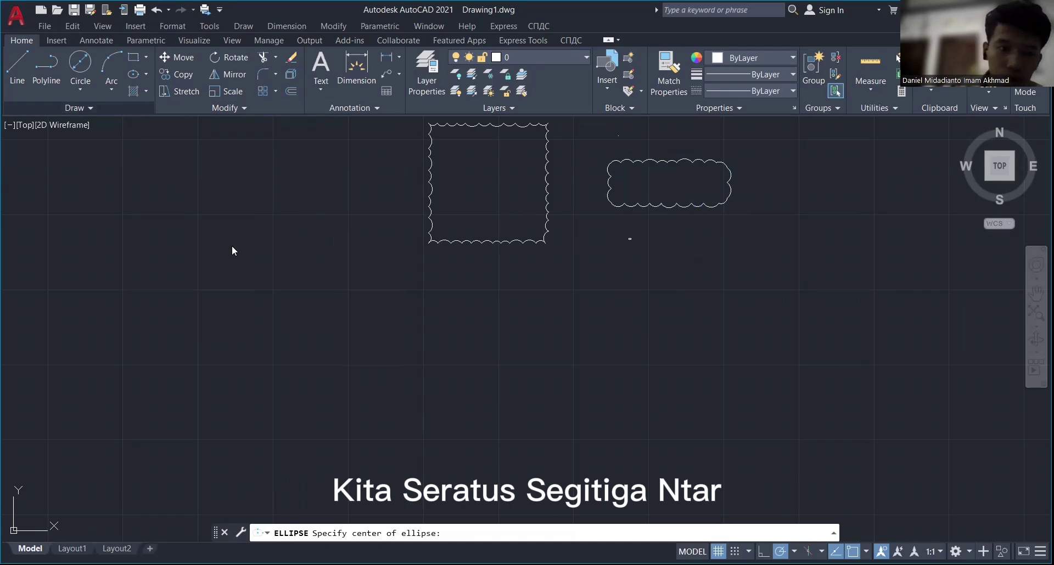
{"action": "left_click", "coordinate": [125, 254]}
{"action": "left_click", "coordinate": [227, 253]}
{"action": "type", "text": "100"}
{"action": "key", "text": "Return"}
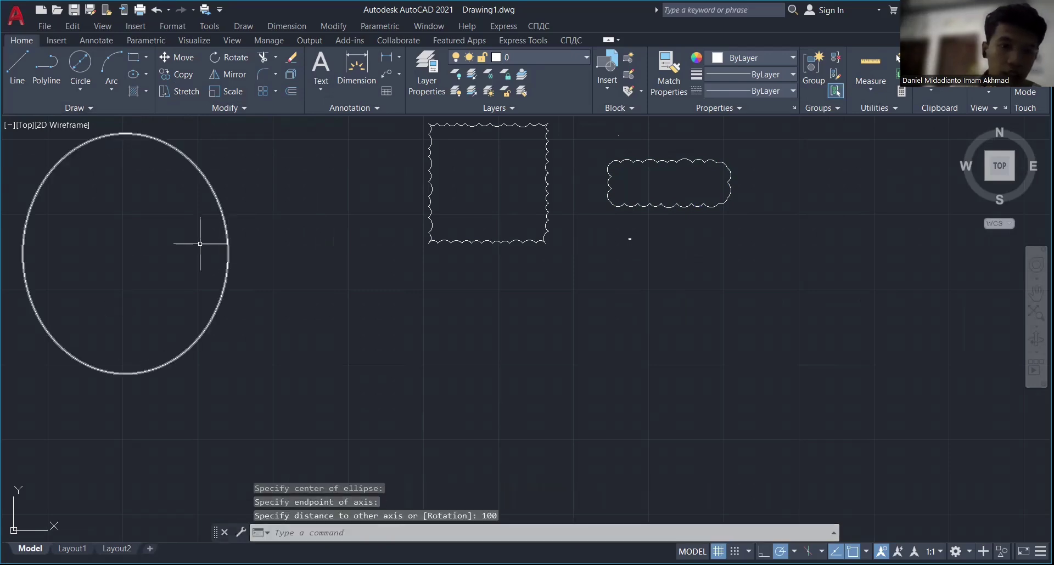
Review the whole set of practice shapes together with the new ellipse and the two revision clouds
{"action": "scroll", "coordinate": [167, 347], "scroll_direction": "down", "scroll_amount": 8}
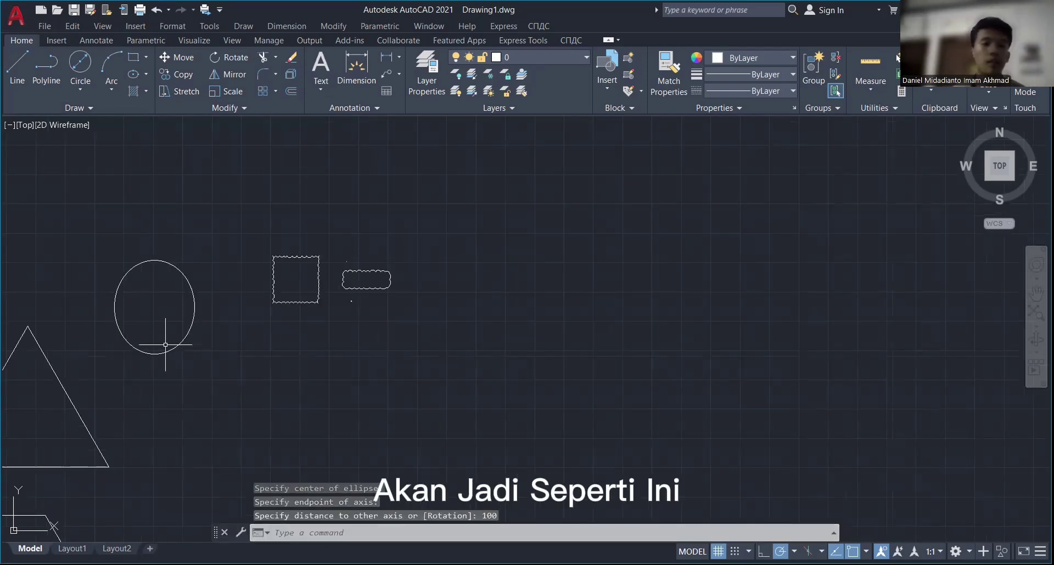
{"action": "scroll", "coordinate": [189, 332], "scroll_direction": "down", "scroll_amount": 5}
{"action": "scroll", "coordinate": [223, 388], "scroll_direction": "up", "scroll_amount": 2}
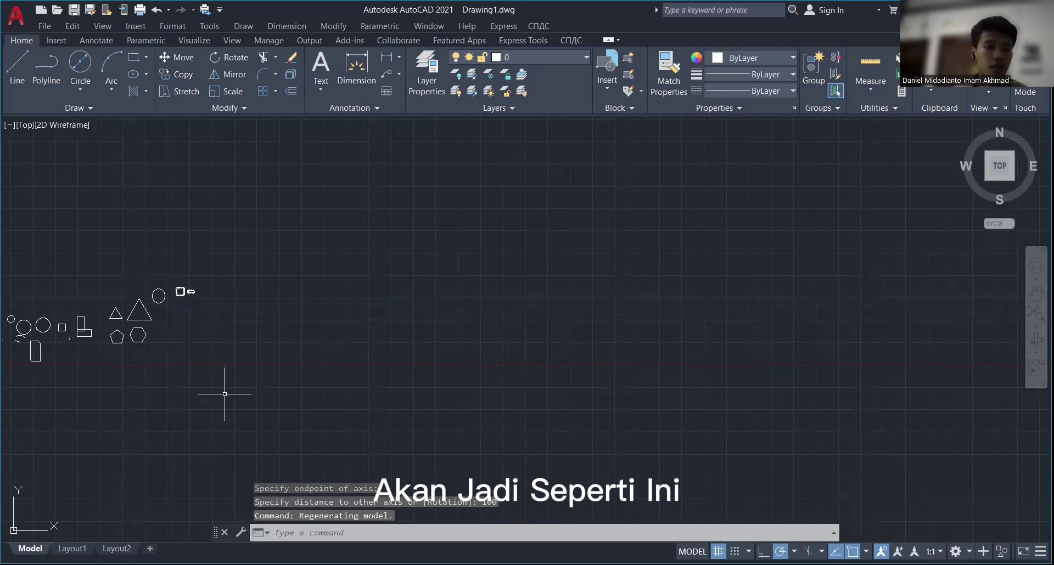
{"action": "scroll", "coordinate": [223, 388], "scroll_direction": "up", "scroll_amount": 3}
{"action": "mouse_move", "coordinate": [224, 393]}
{"action": "middle_mouse_down"}
{"action": "mouse_move", "coordinate": [551, 410]}
{"action": "mouse_move", "coordinate": [644, 401]}
{"action": "middle_mouse_up"}
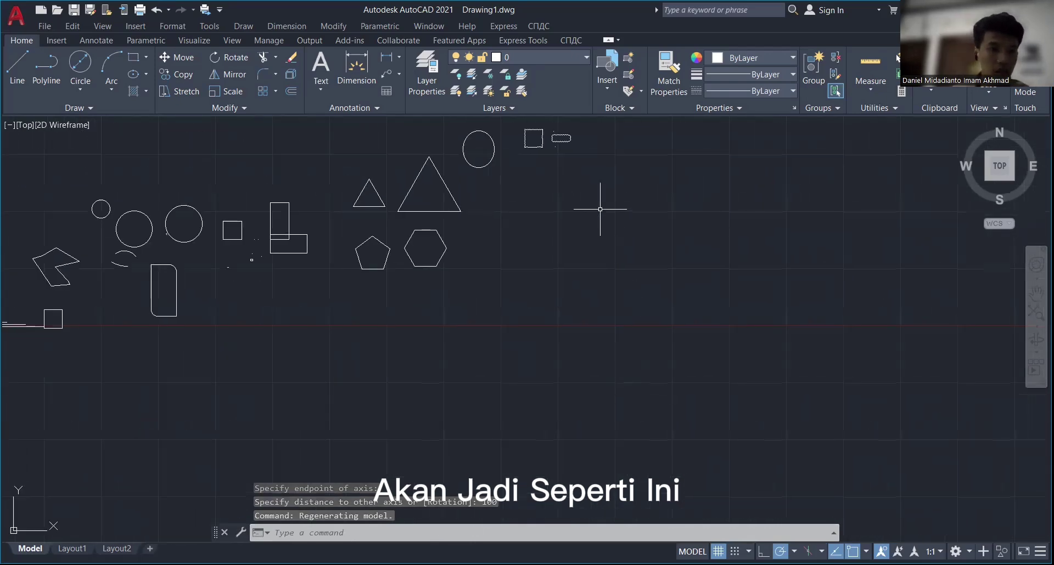
{"action": "middle_click_drag", "start_coordinate": [602, 208], "coordinate": [604, 314]}
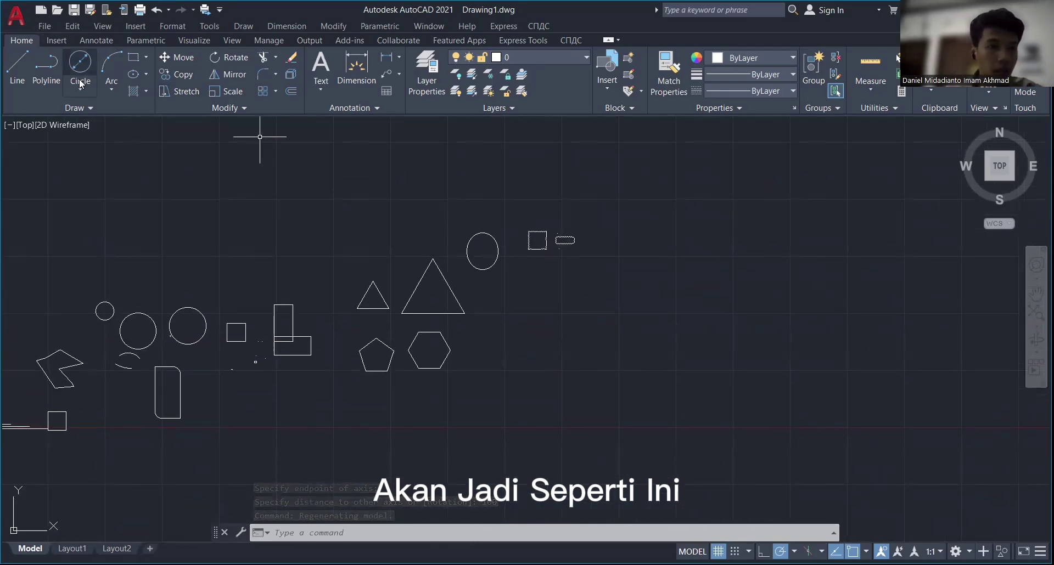
{"action": "left_click", "coordinate": [90, 109]}
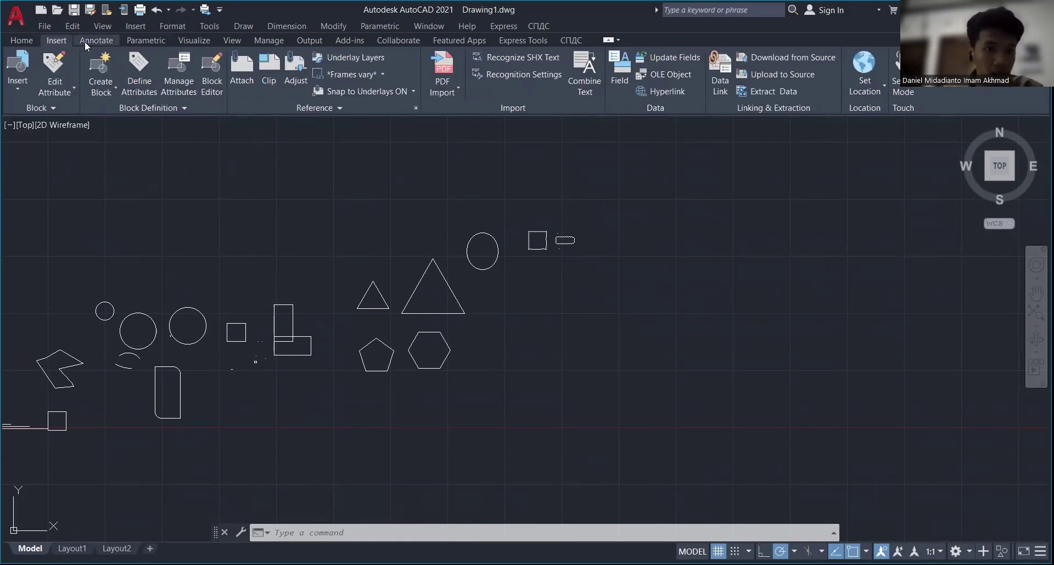
{"action": "left_click", "coordinate": [84, 41]}
{"action": "left_click", "coordinate": [70, 42]}
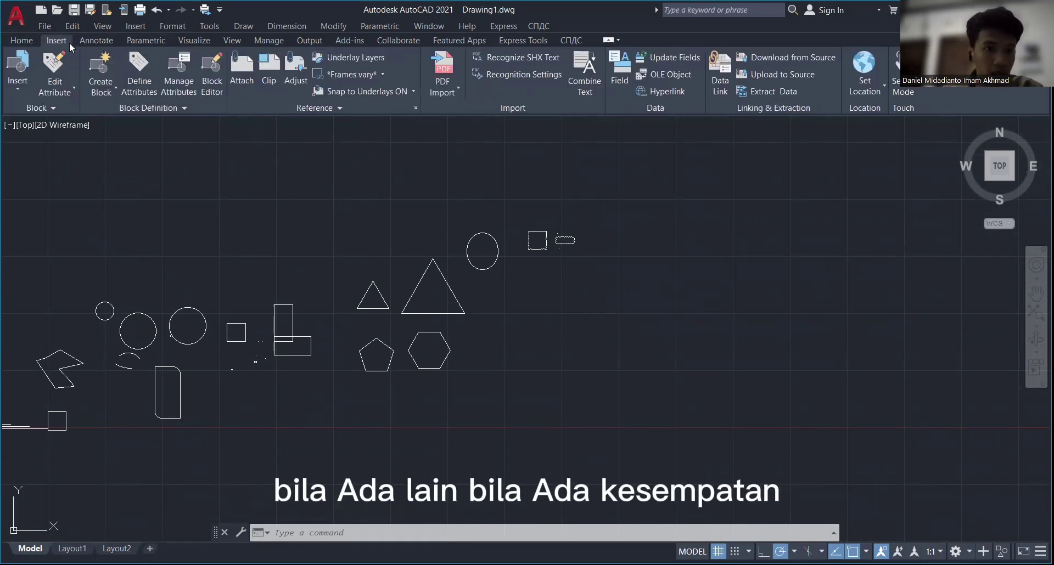
{"action": "left_click", "coordinate": [22, 40]}
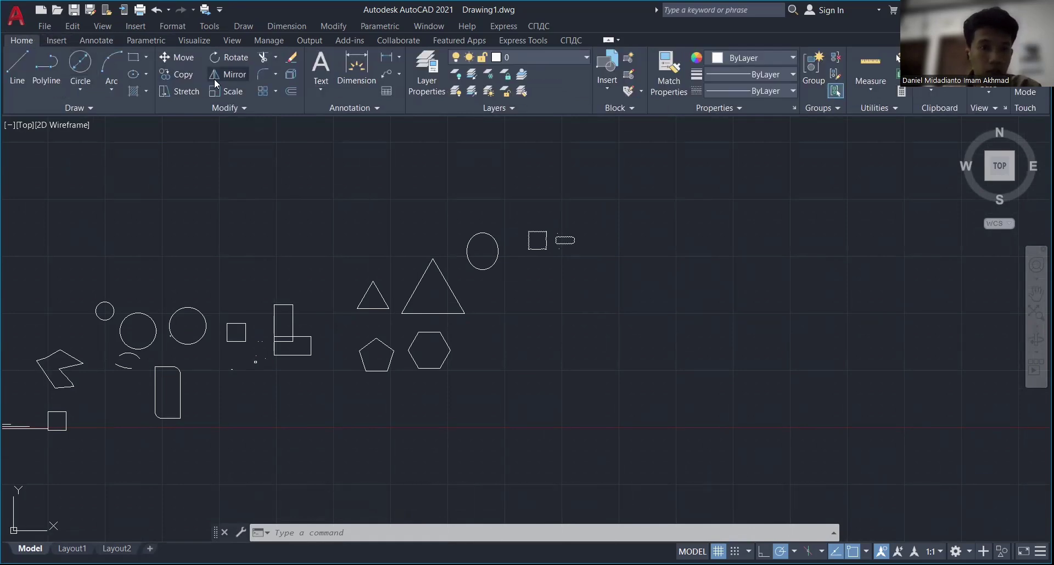
{"action": "scroll", "coordinate": [235, 130], "scroll_direction": "up", "scroll_amount": 3}
{"action": "middle_click_drag", "start_coordinate": [235, 129], "coordinate": [188, 118]}
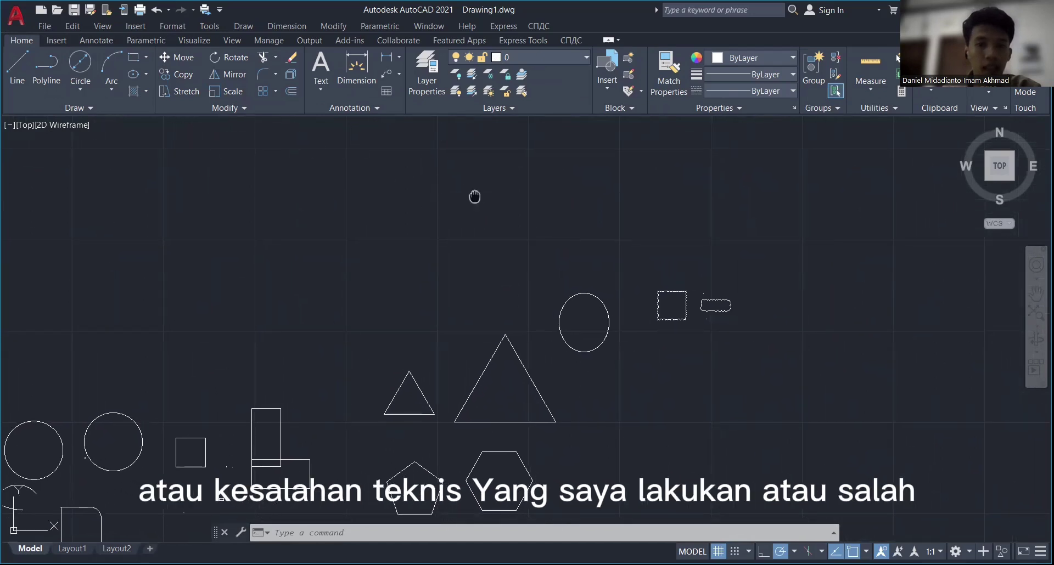
{"action": "middle_click_drag", "start_coordinate": [476, 197], "coordinate": [364, 136]}
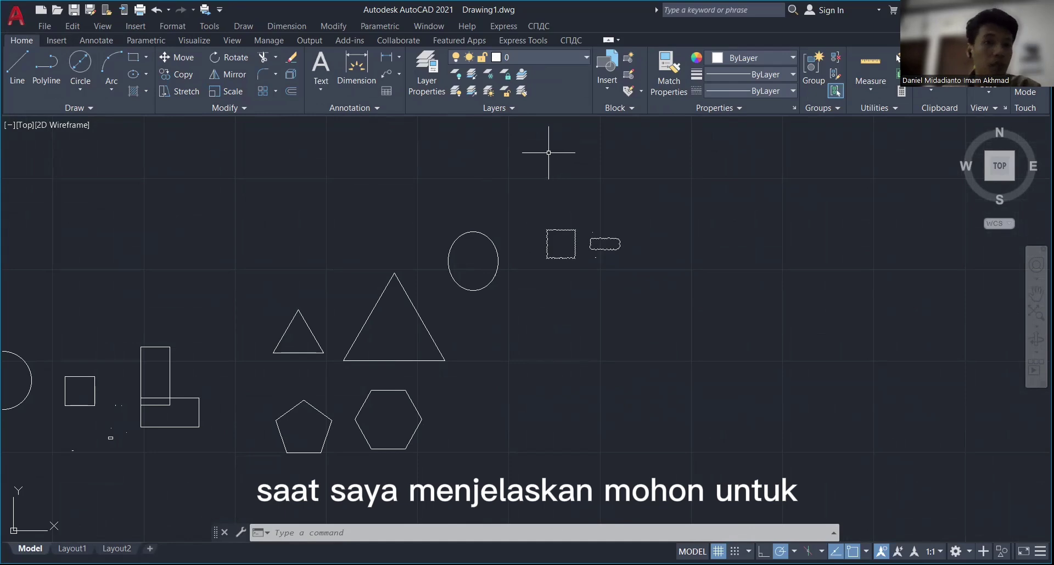
{"action": "scroll", "coordinate": [346, 146], "scroll_direction": "down", "scroll_amount": 8}
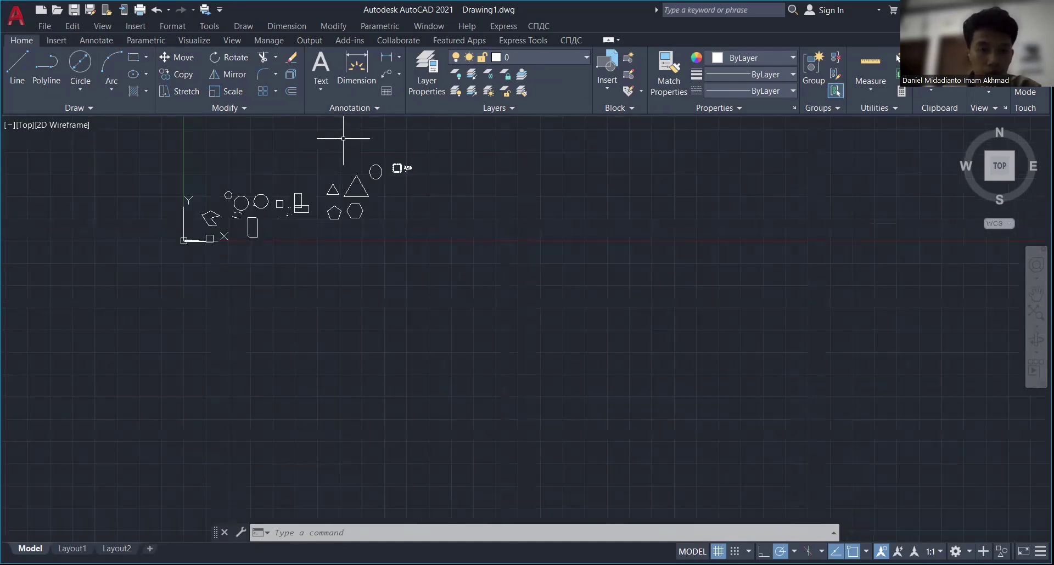
{"action": "scroll", "coordinate": [342, 137], "scroll_direction": "up", "scroll_amount": 4}
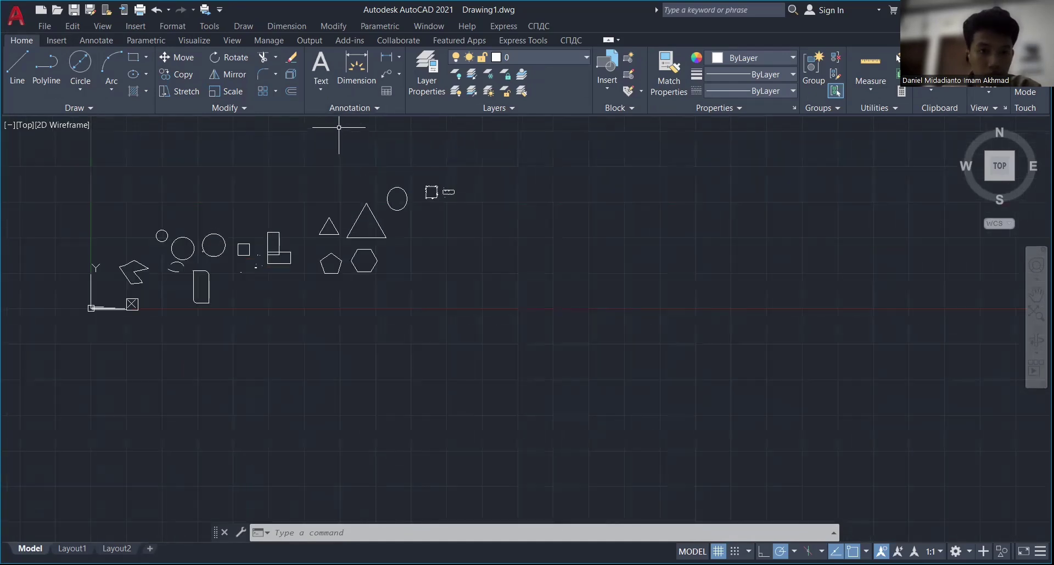
{"action": "mouse_move", "coordinate": [340, 129]}
{"action": "middle_mouse_down"}
{"action": "mouse_move", "coordinate": [356, 142]}
{"action": "mouse_move", "coordinate": [349, 156]}
{"action": "middle_mouse_up"}
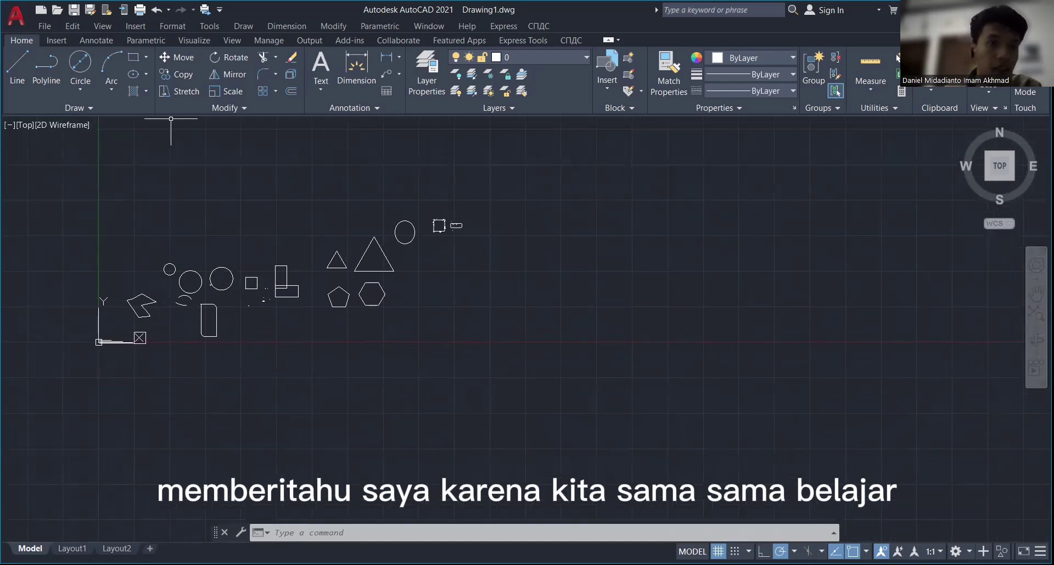